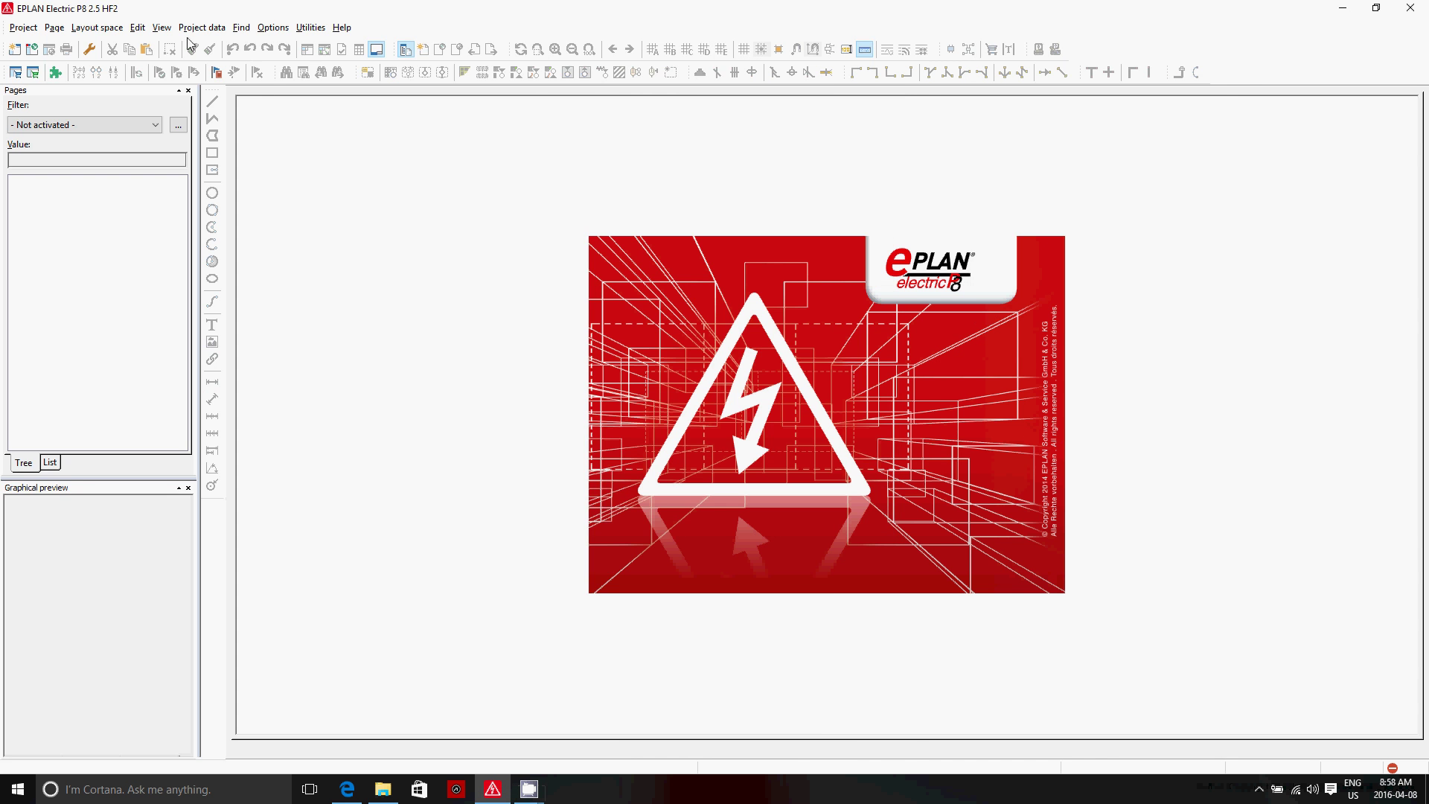
Open the Training Day 3 project and generate all its project reports
left_click(25, 27)
left_click(126, 390)
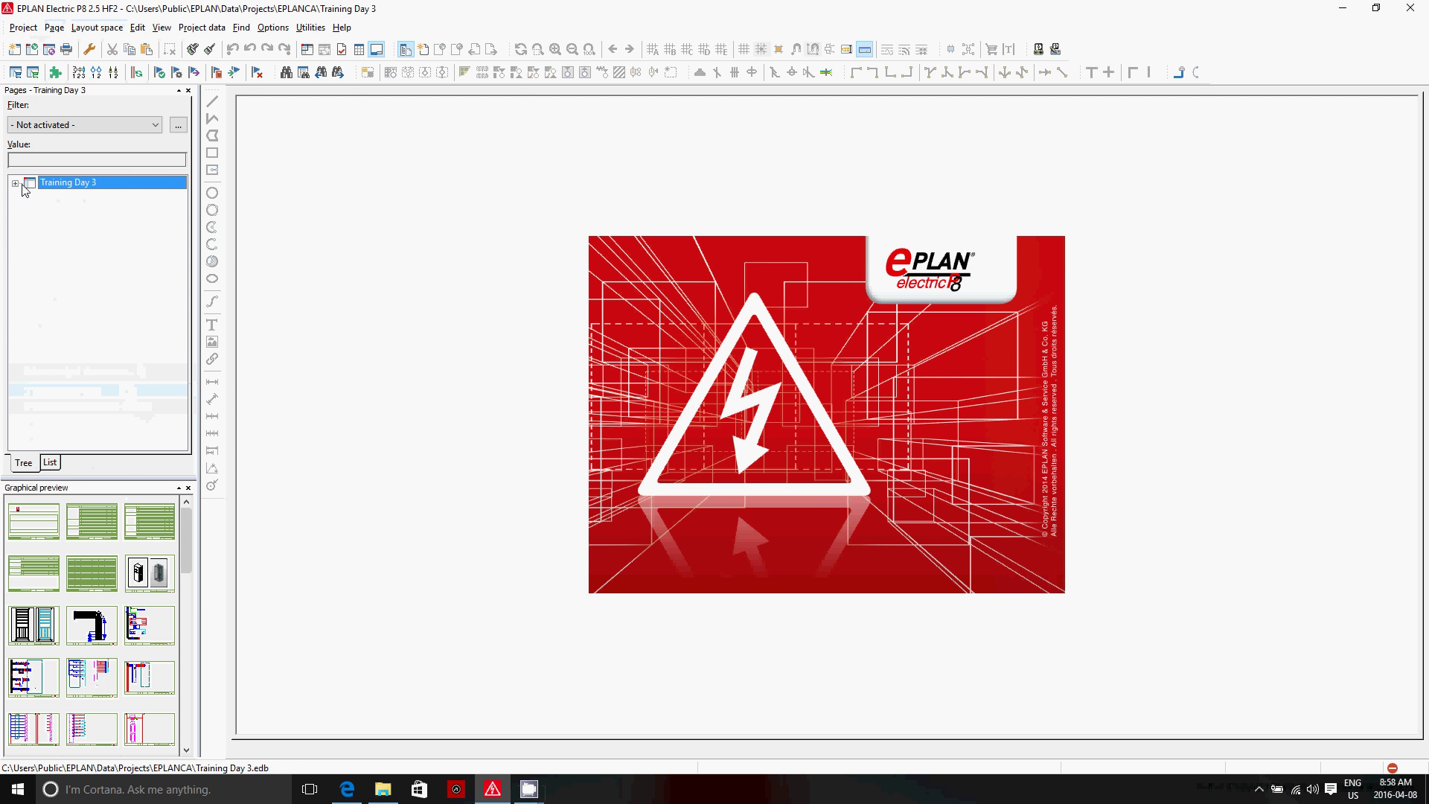
left_click(16, 184)
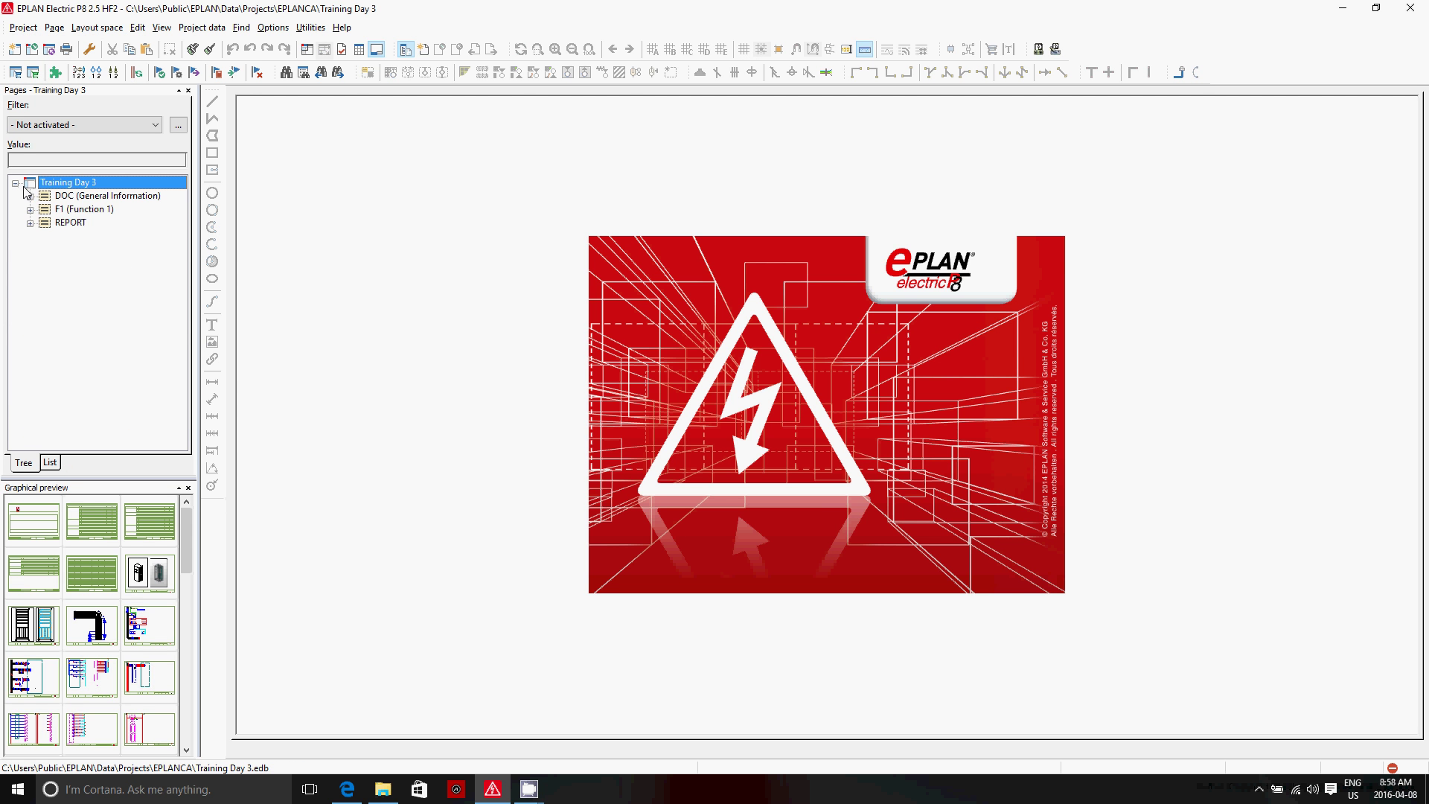
left_click(309, 29)
mouse_move(446, 45)
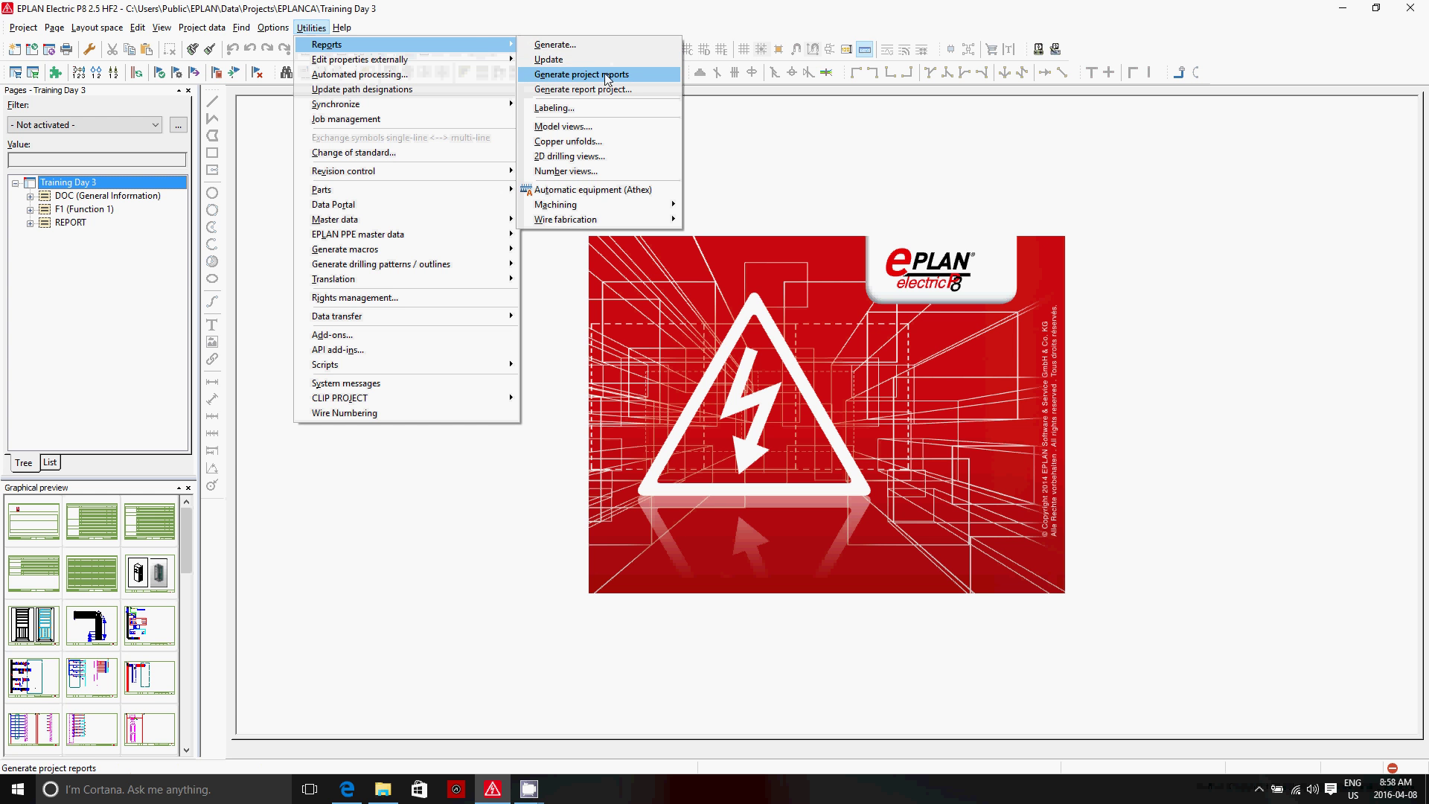
left_click(625, 75)
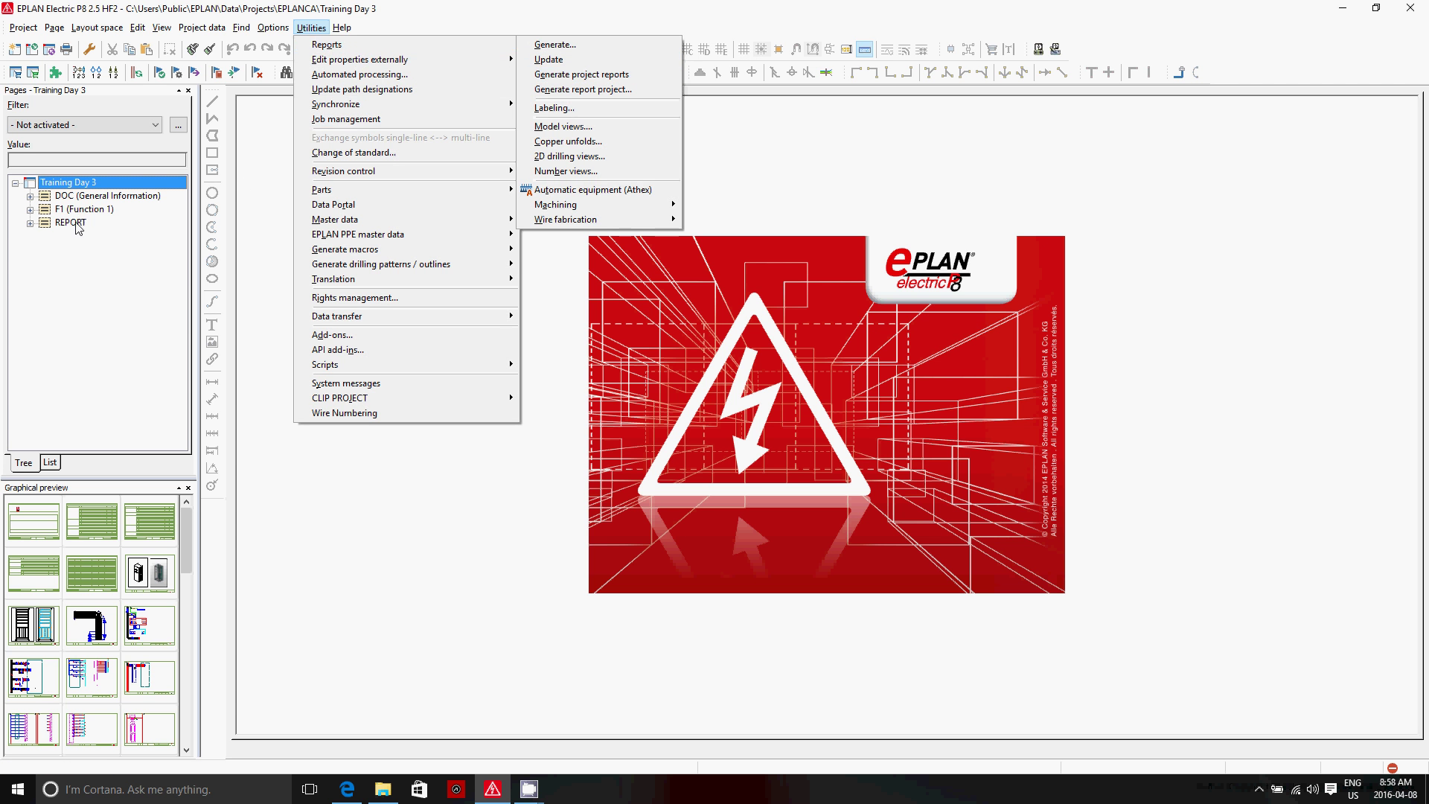
Open the first PARTS Parts list page, then the first BOM Summarized parts list page
double_click(93, 236)
double_click(111, 249)
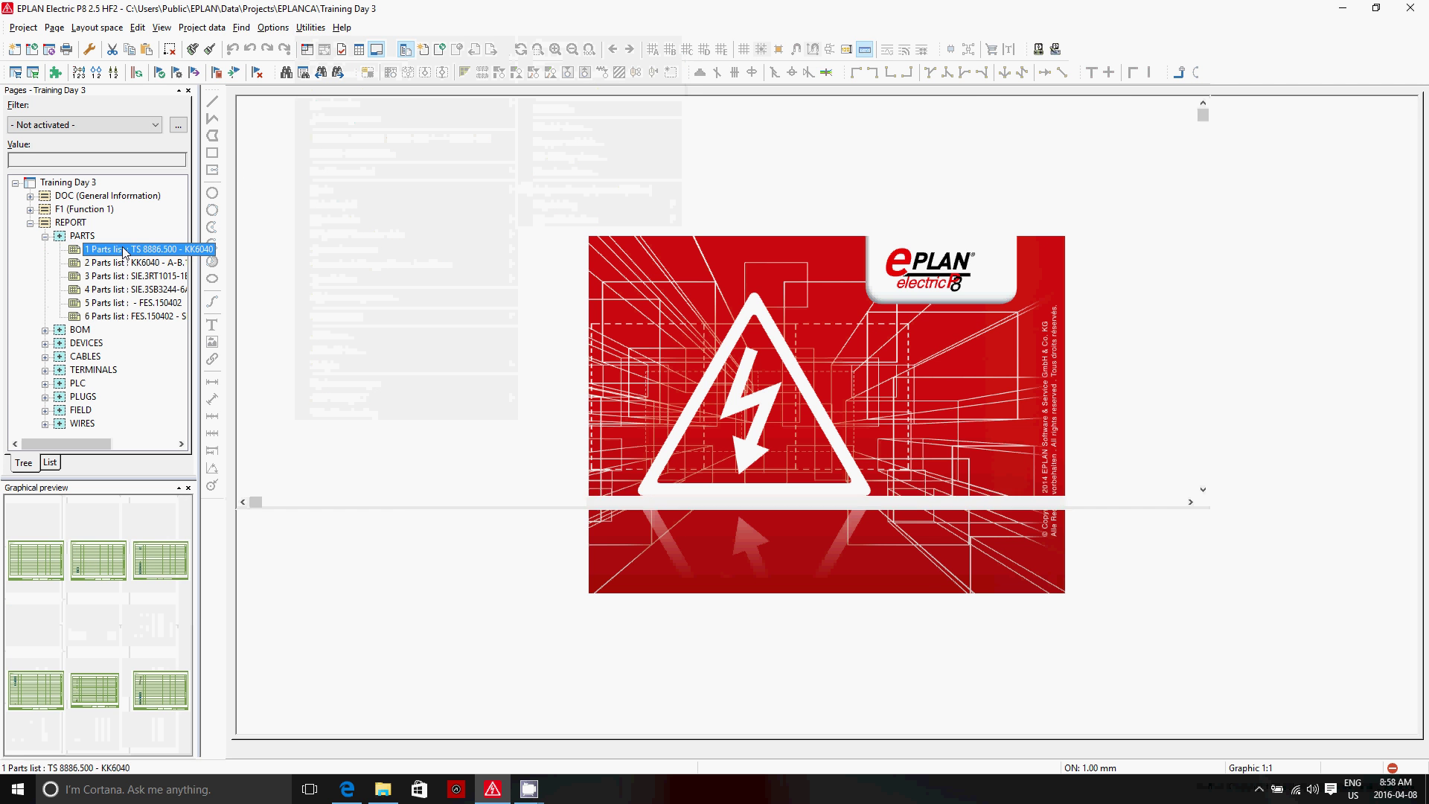
double_click(80, 332)
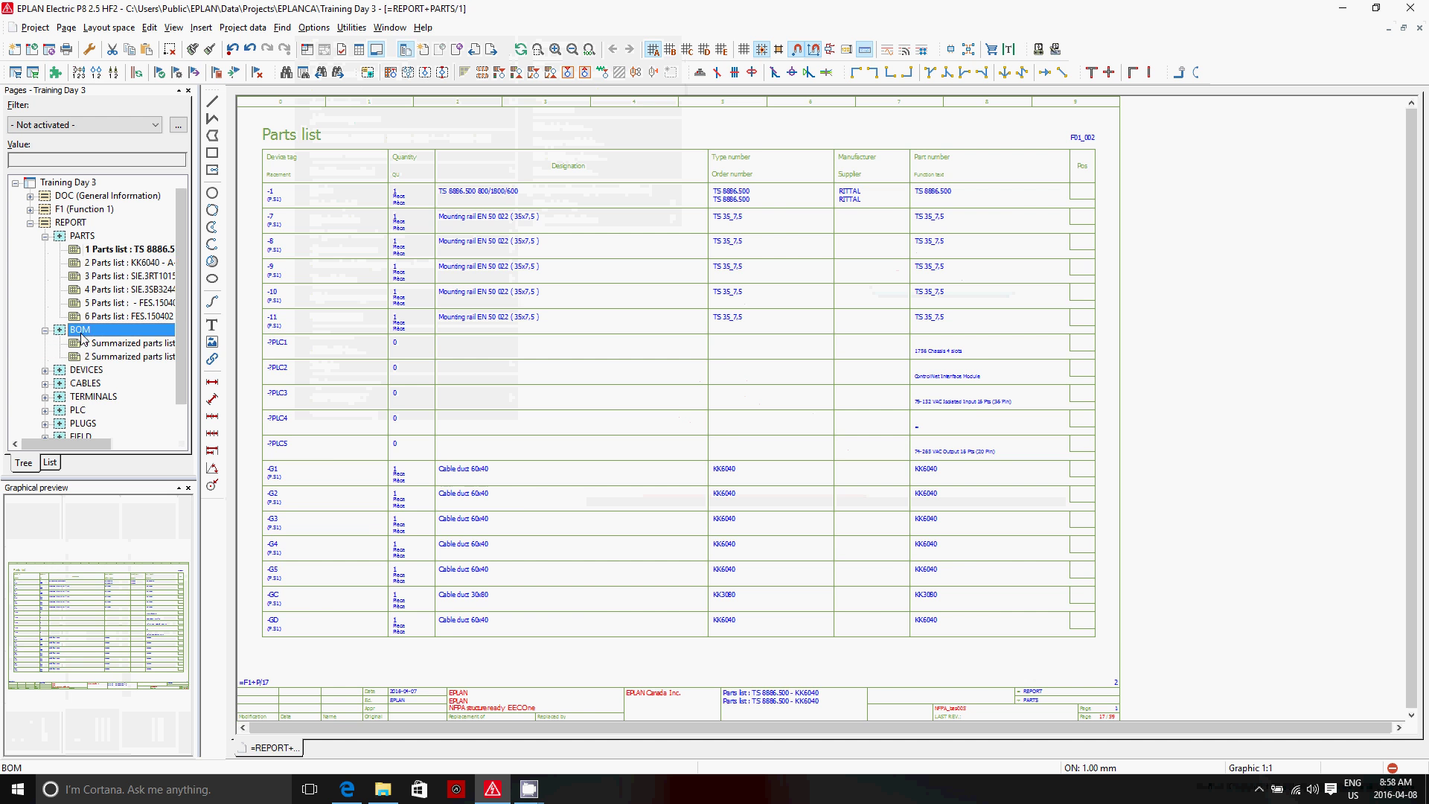
double_click(112, 343)
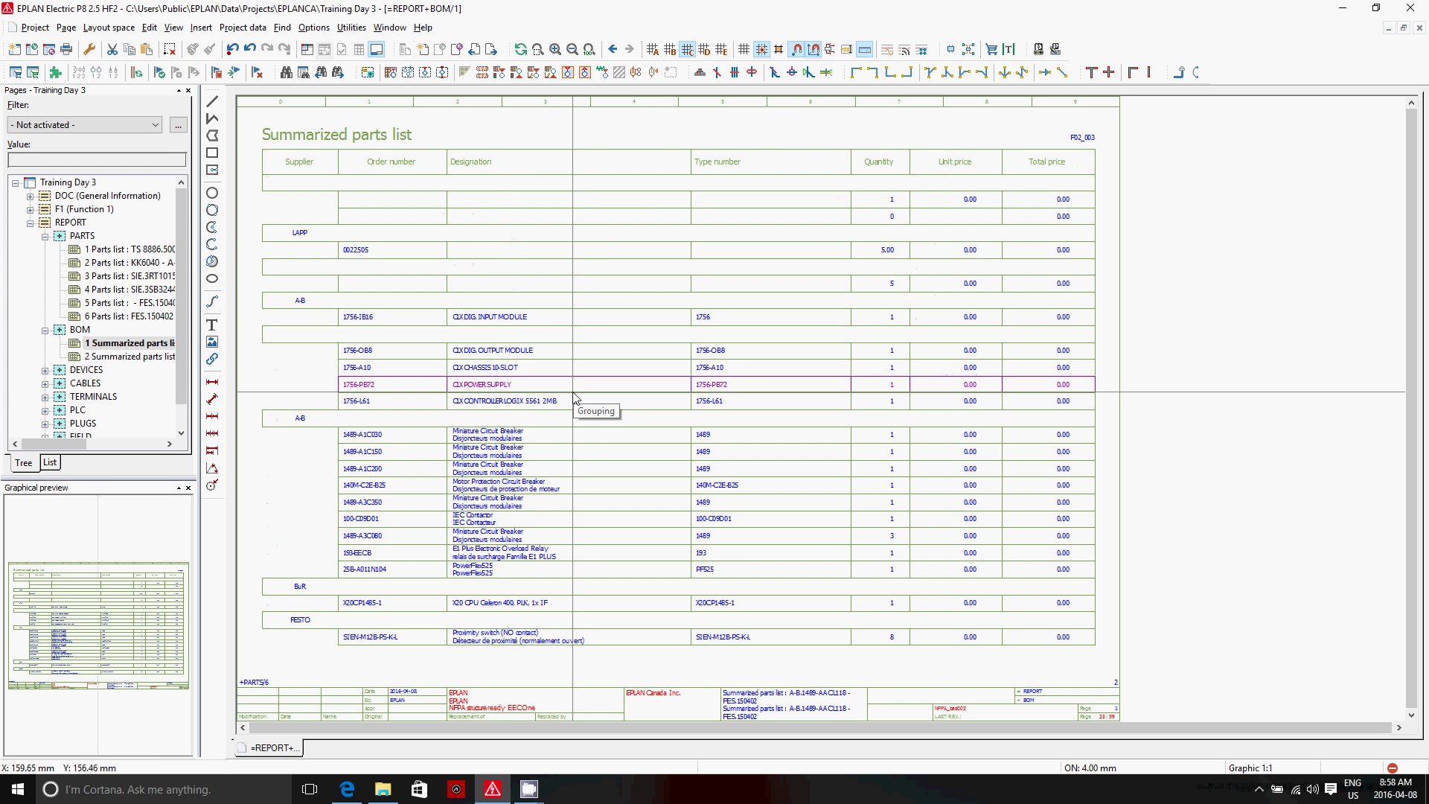
left_click(101, 183)
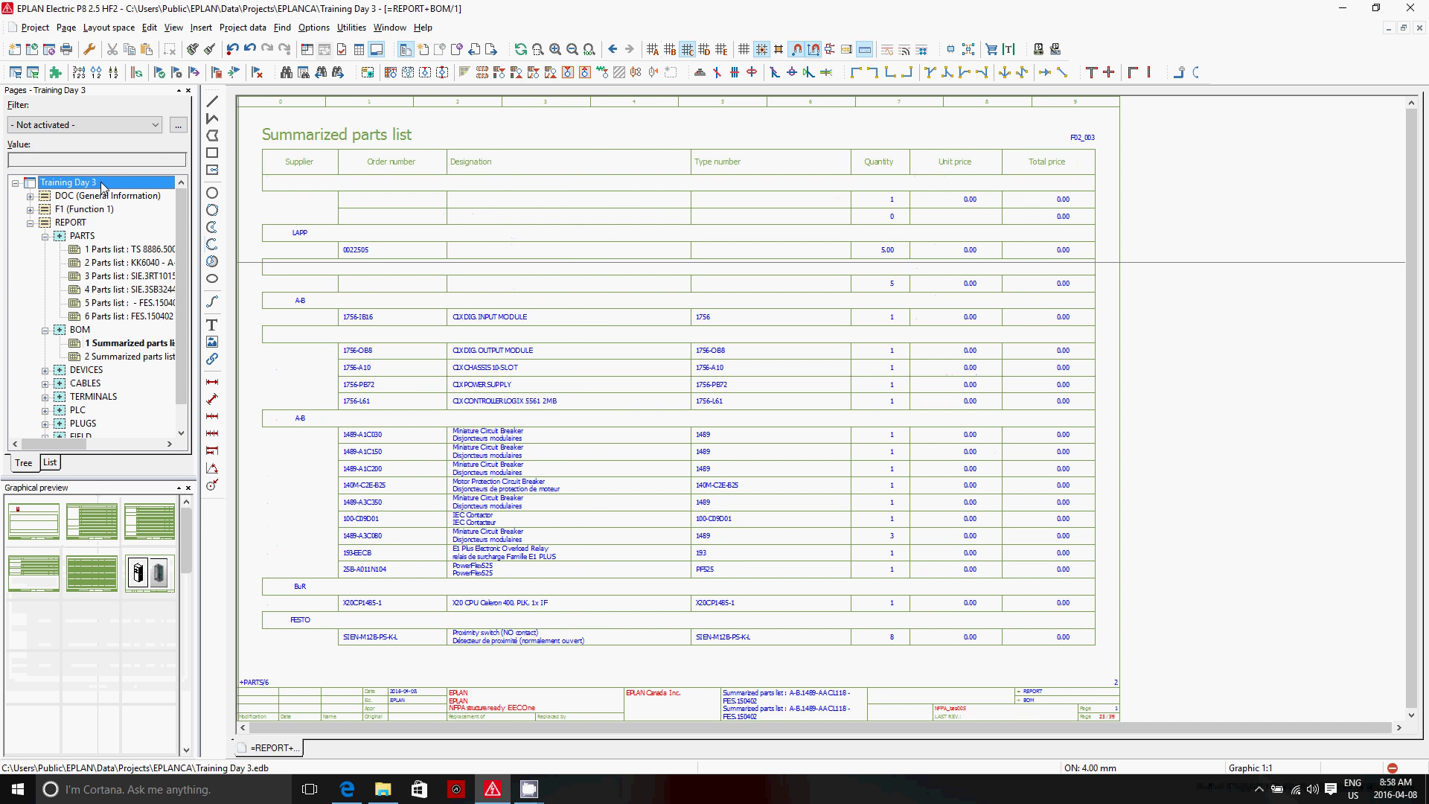
Open the Reports dialog for the Training Day 3 project
left_click(356, 28)
mouse_move(368, 47)
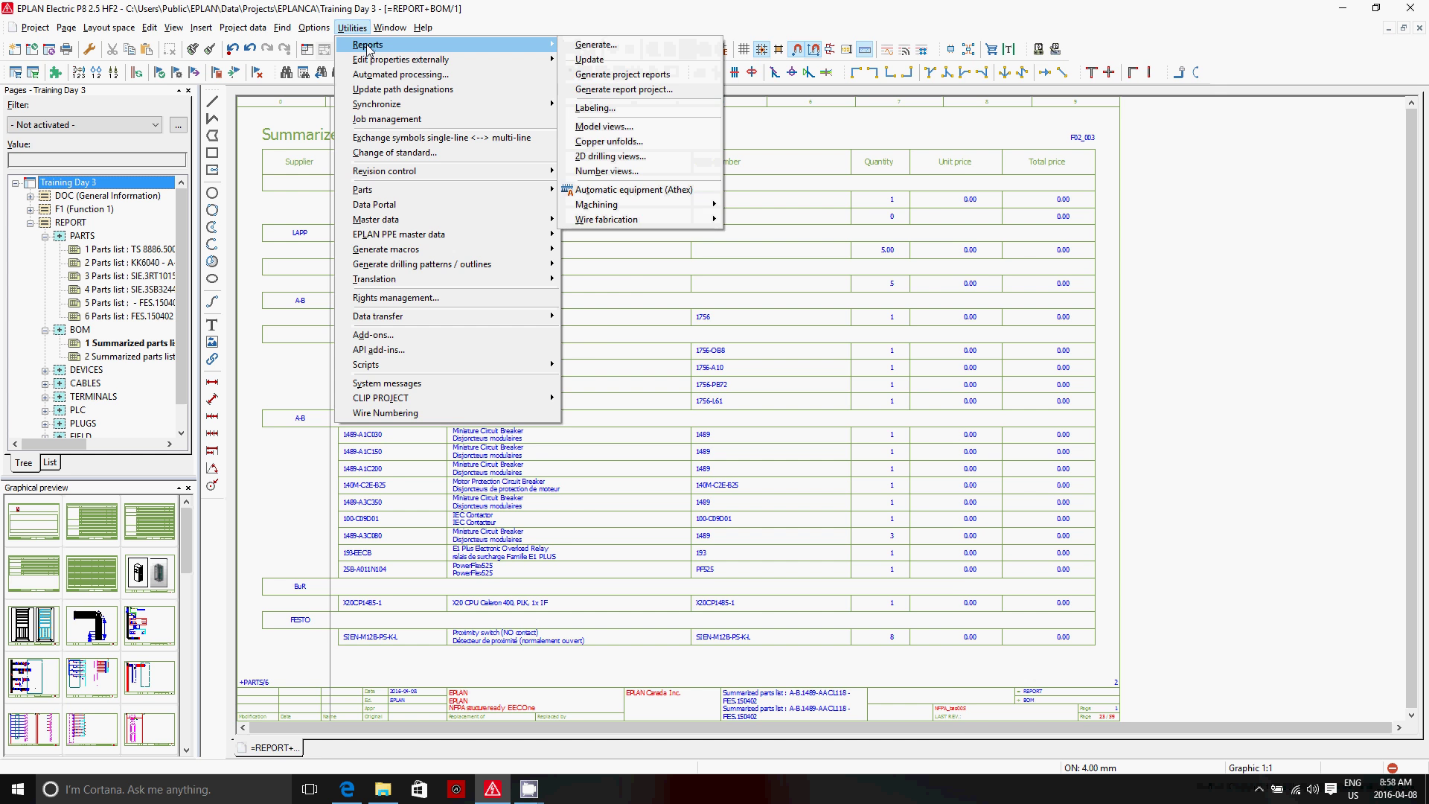
left_click(596, 46)
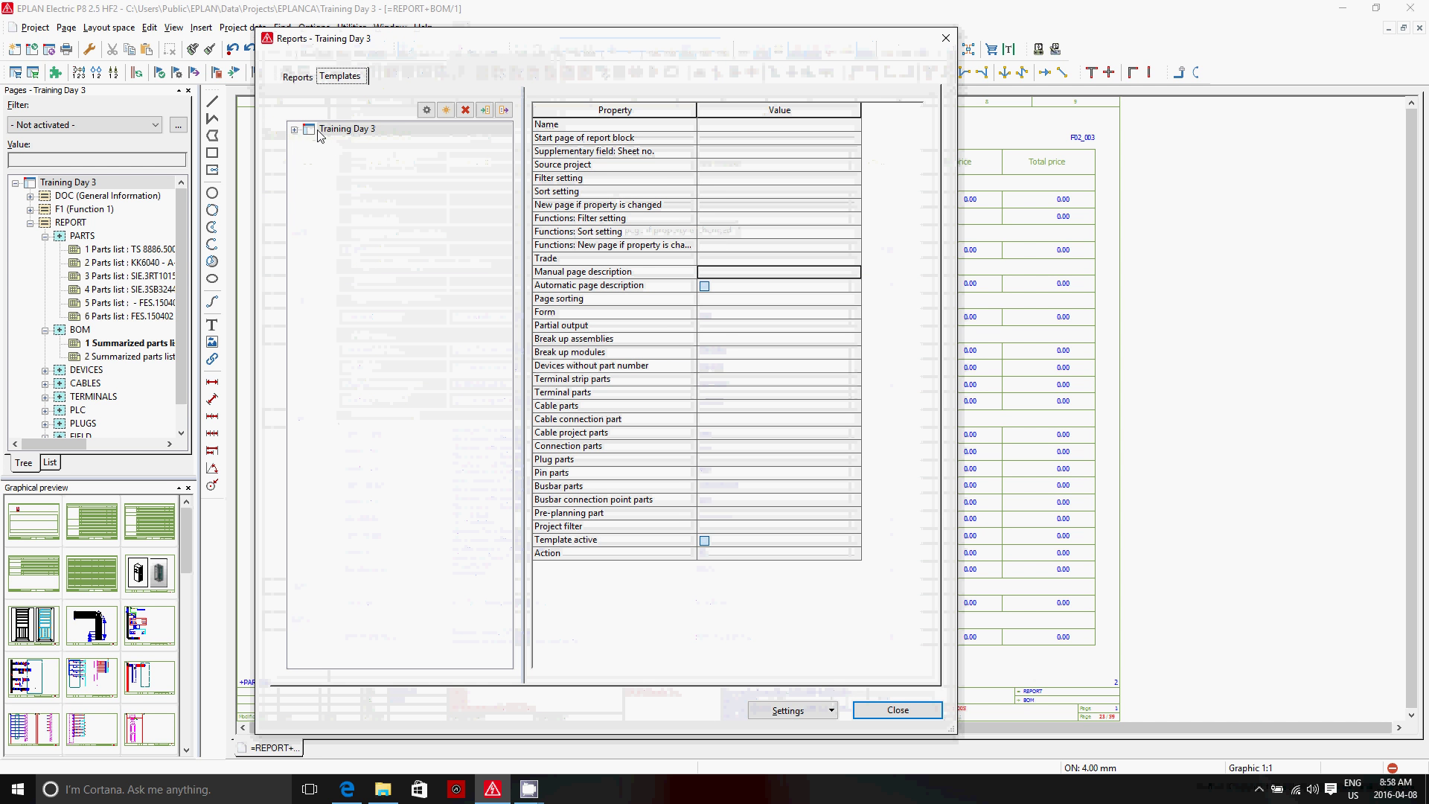
Inspect the BOM Summarized parts list template, which uses form F02_003
left_click(295, 130)
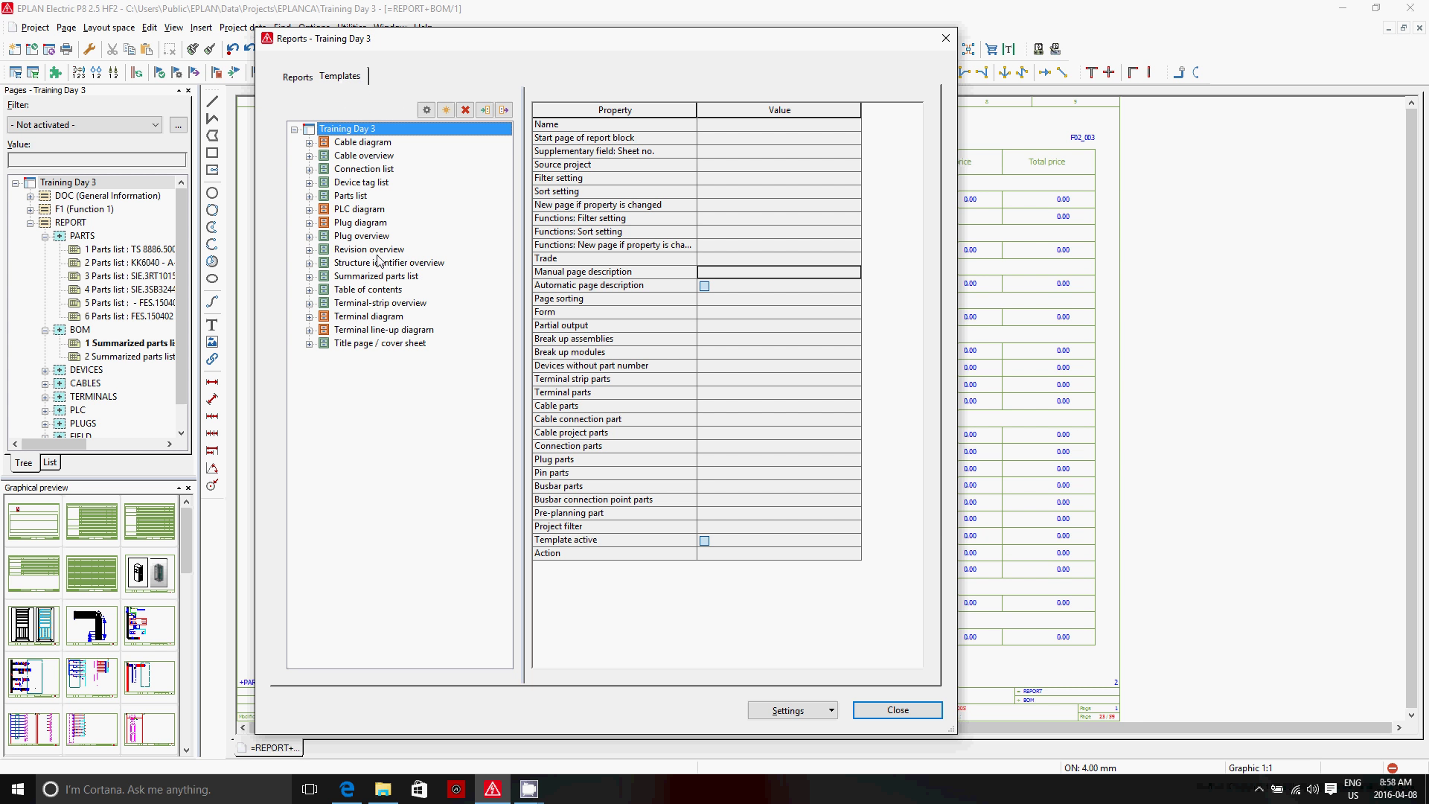
left_click(381, 278)
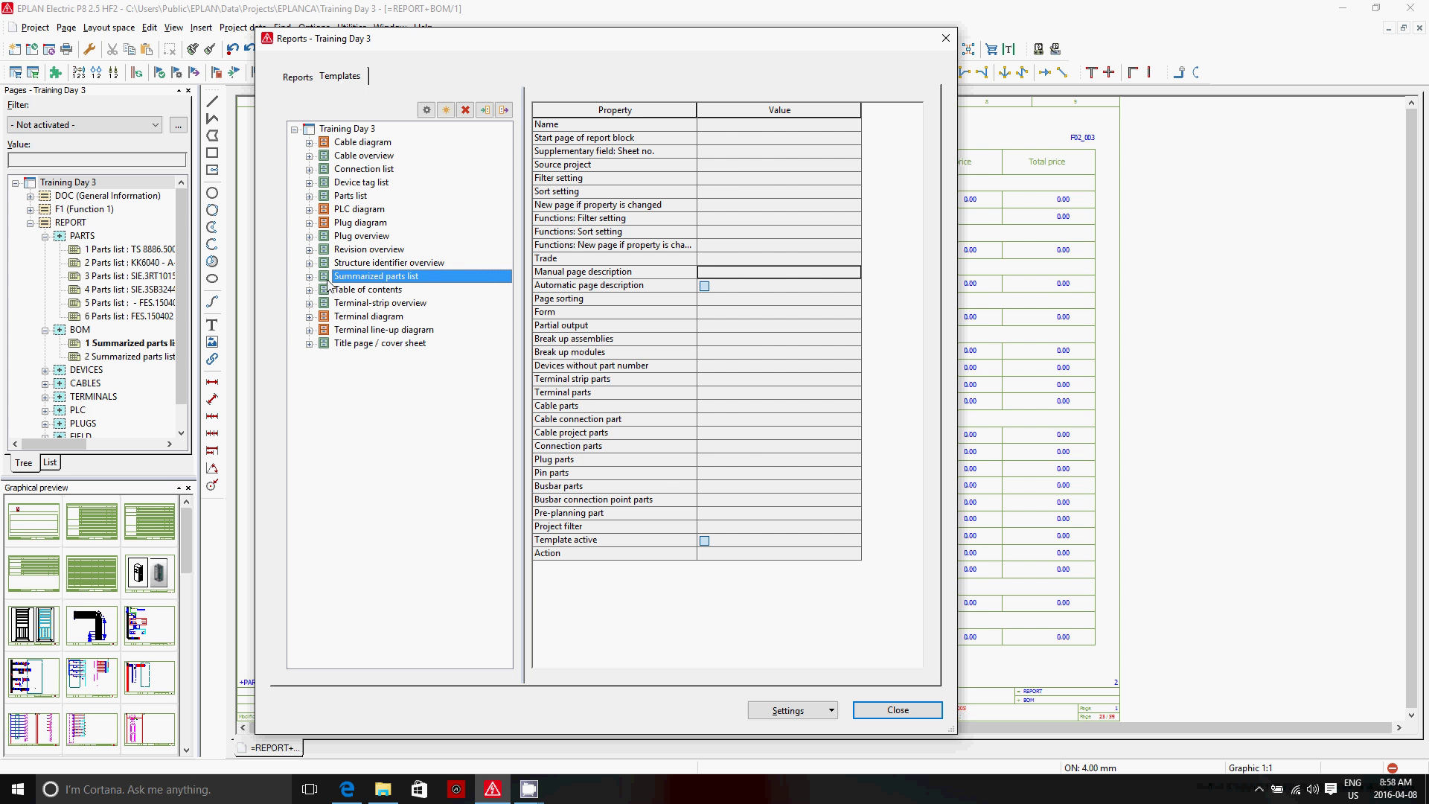
left_click(309, 276)
left_click(368, 291)
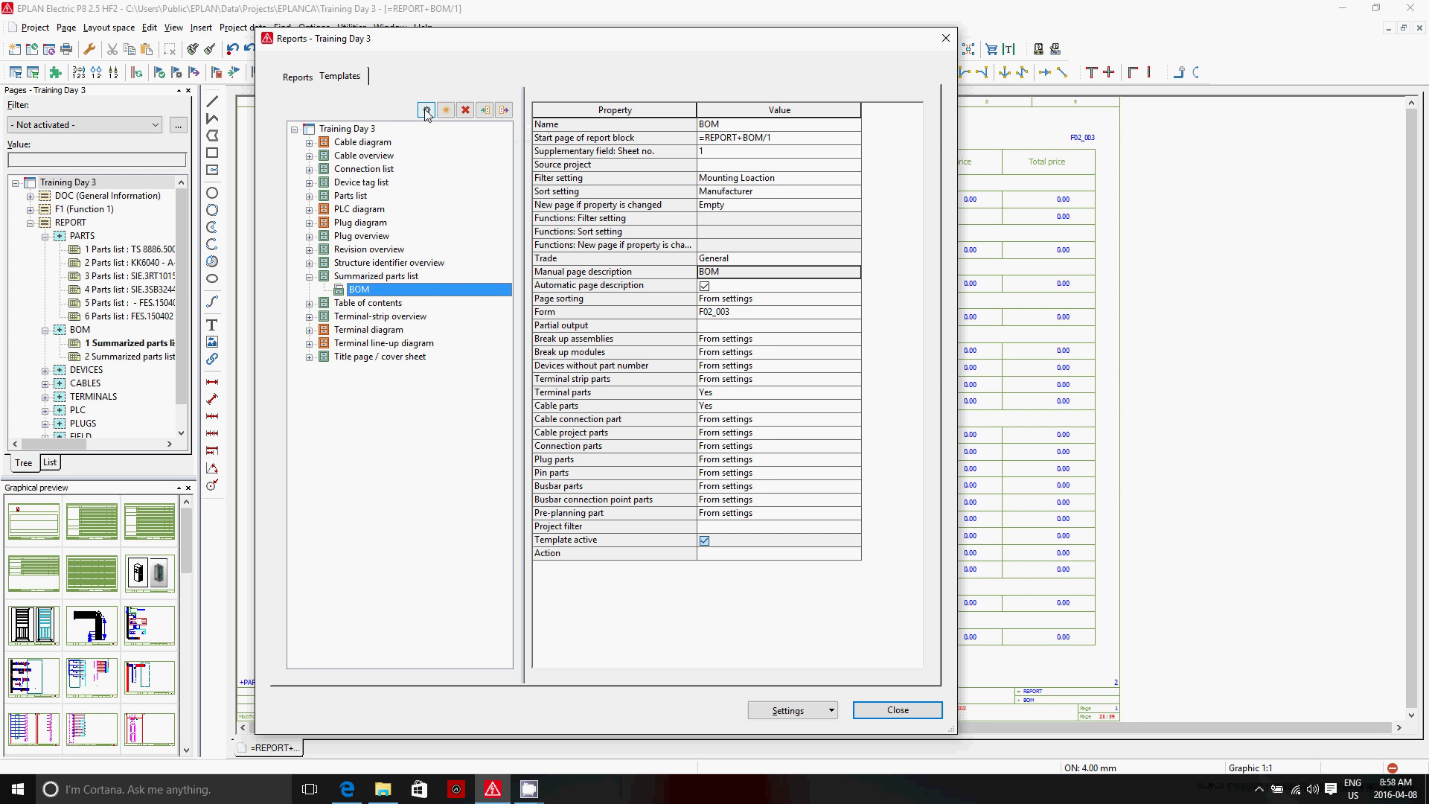
left_click(386, 156)
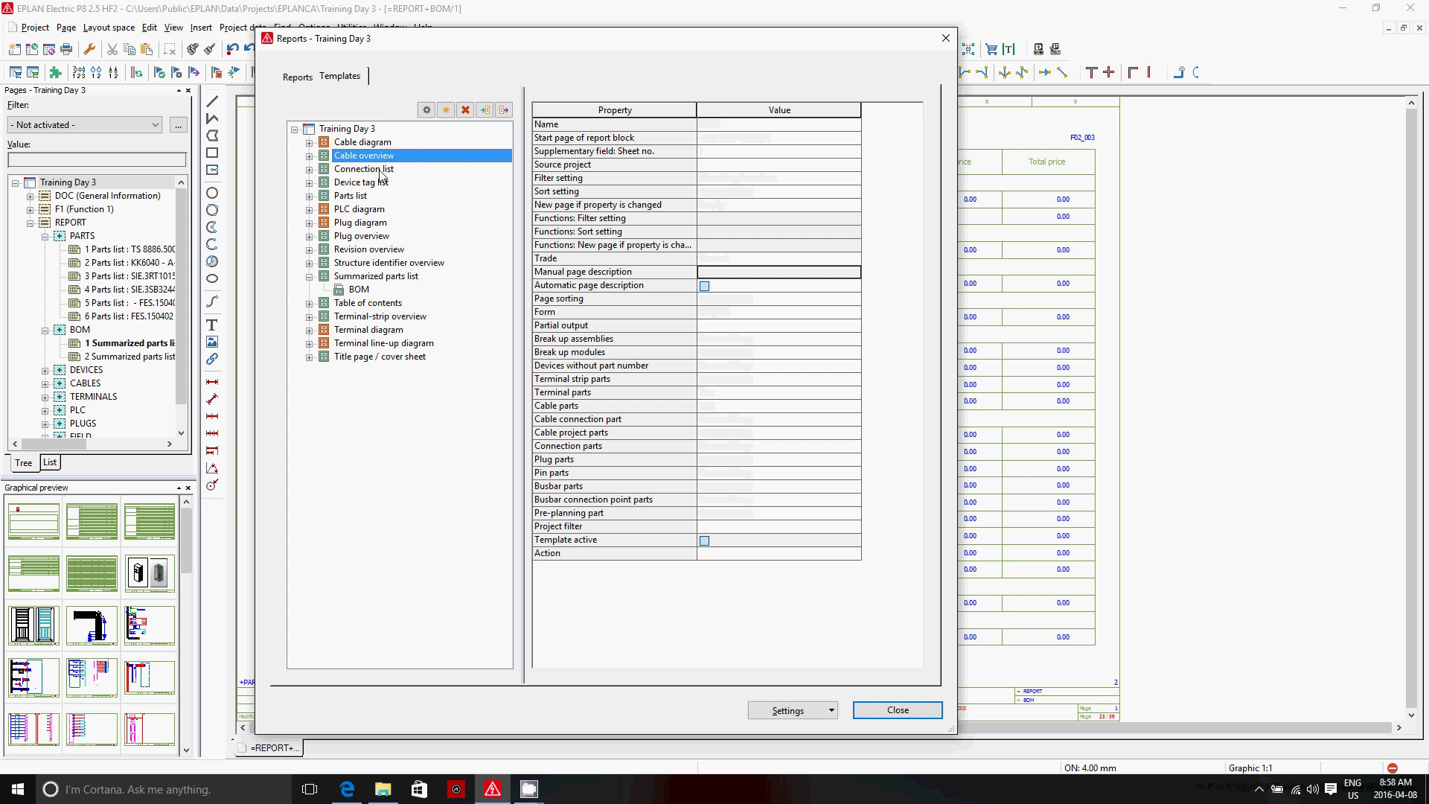
left_click(381, 170)
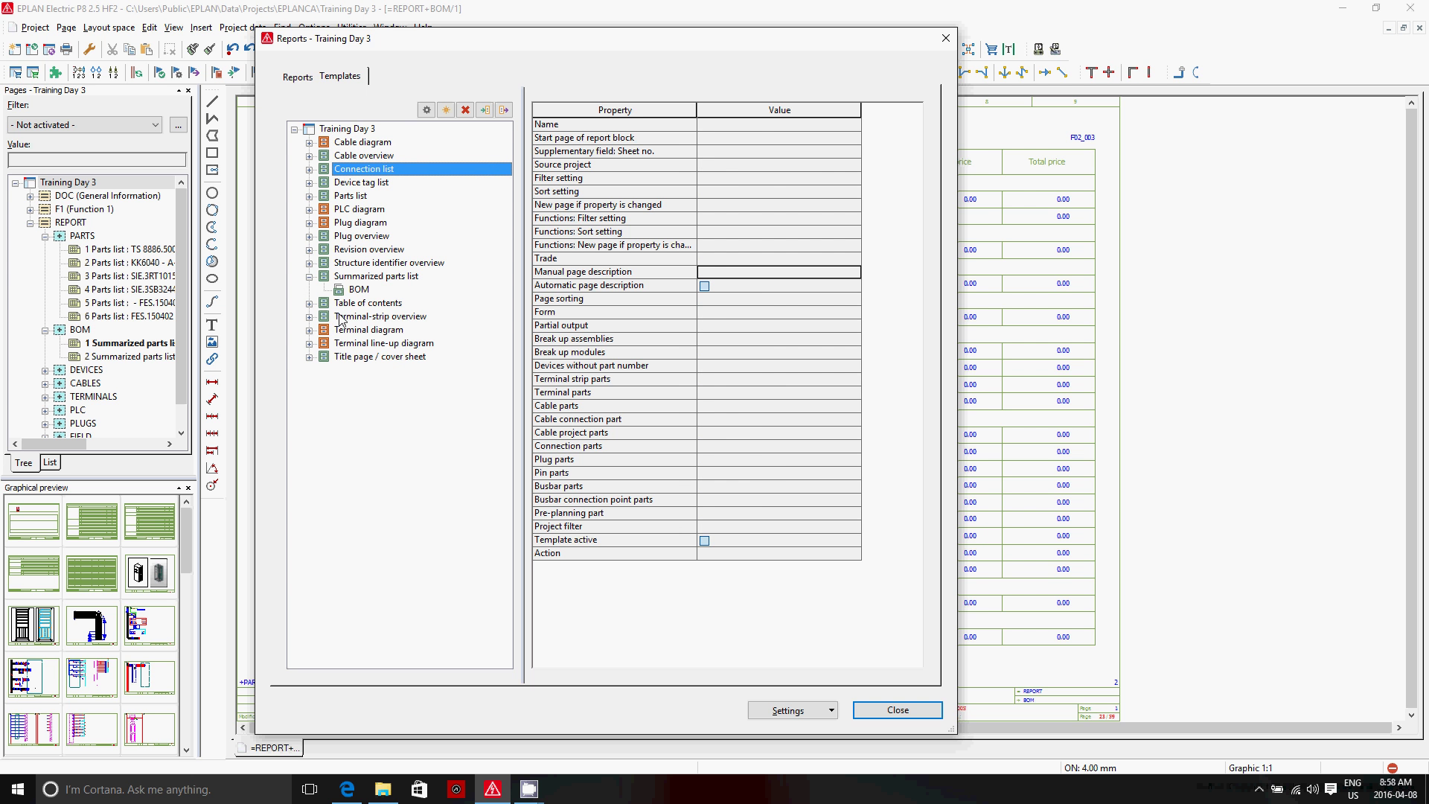
left_click(356, 290)
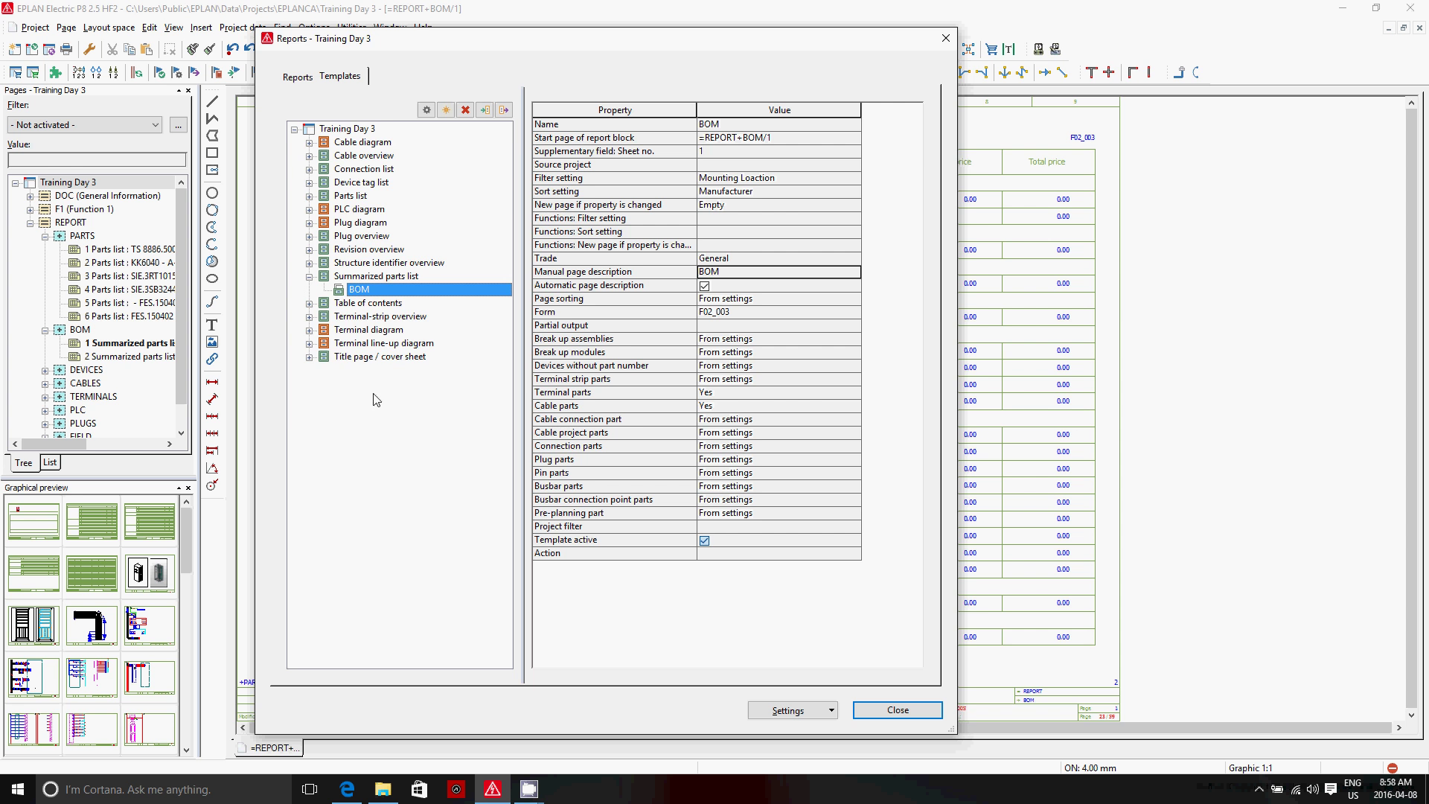
Create a new report template of type Summarized parts list
left_click(446, 110)
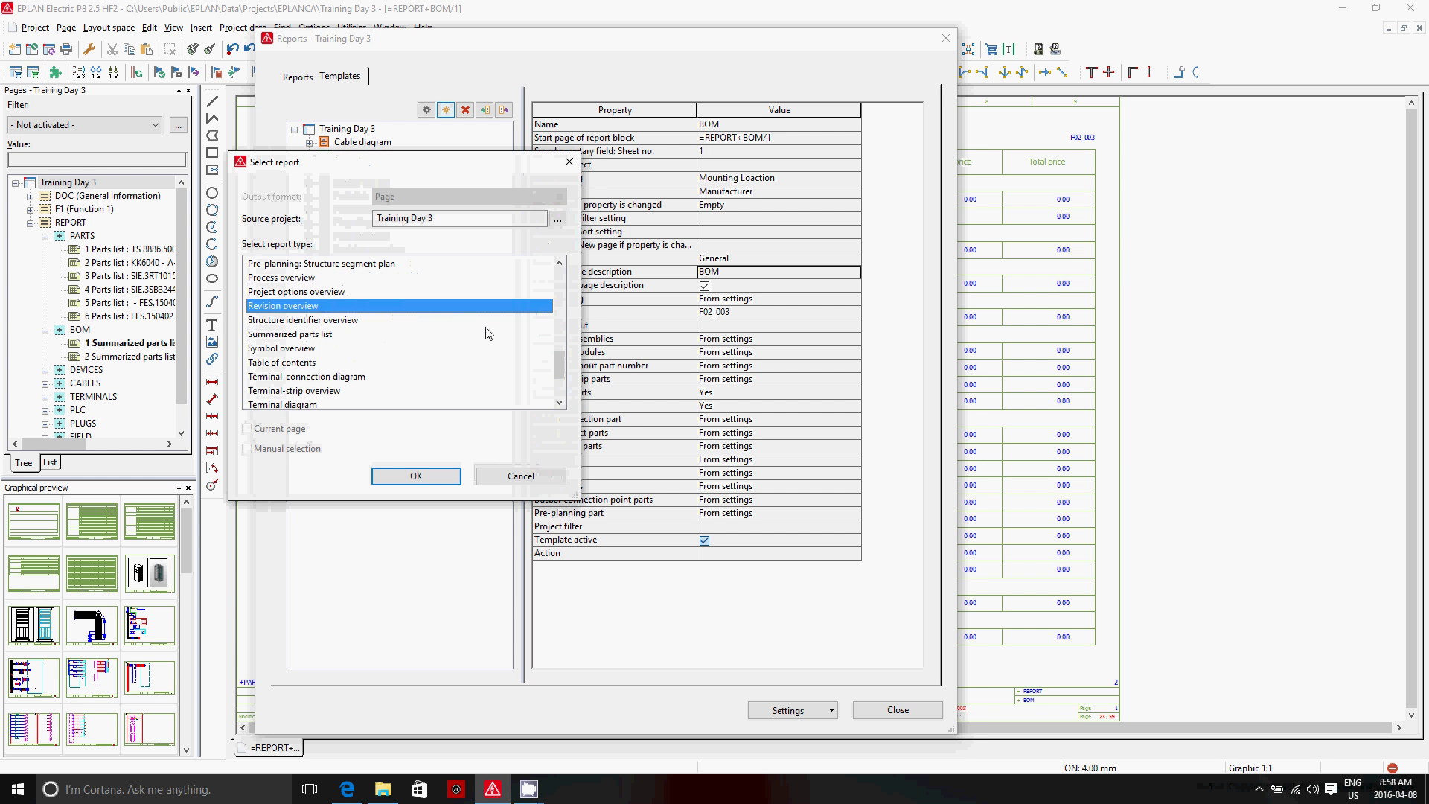
left_click(370, 320)
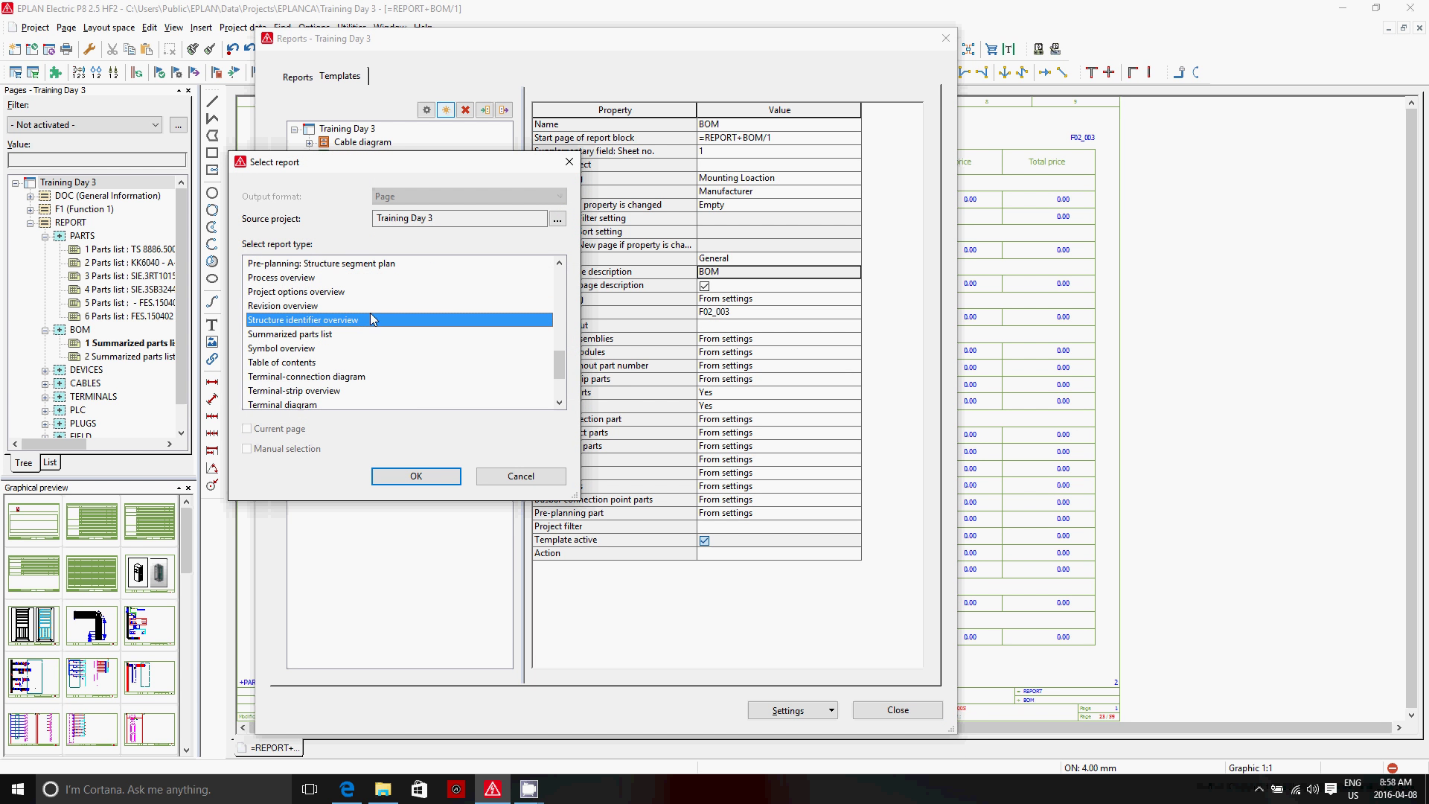
left_click(311, 334)
left_click(439, 478)
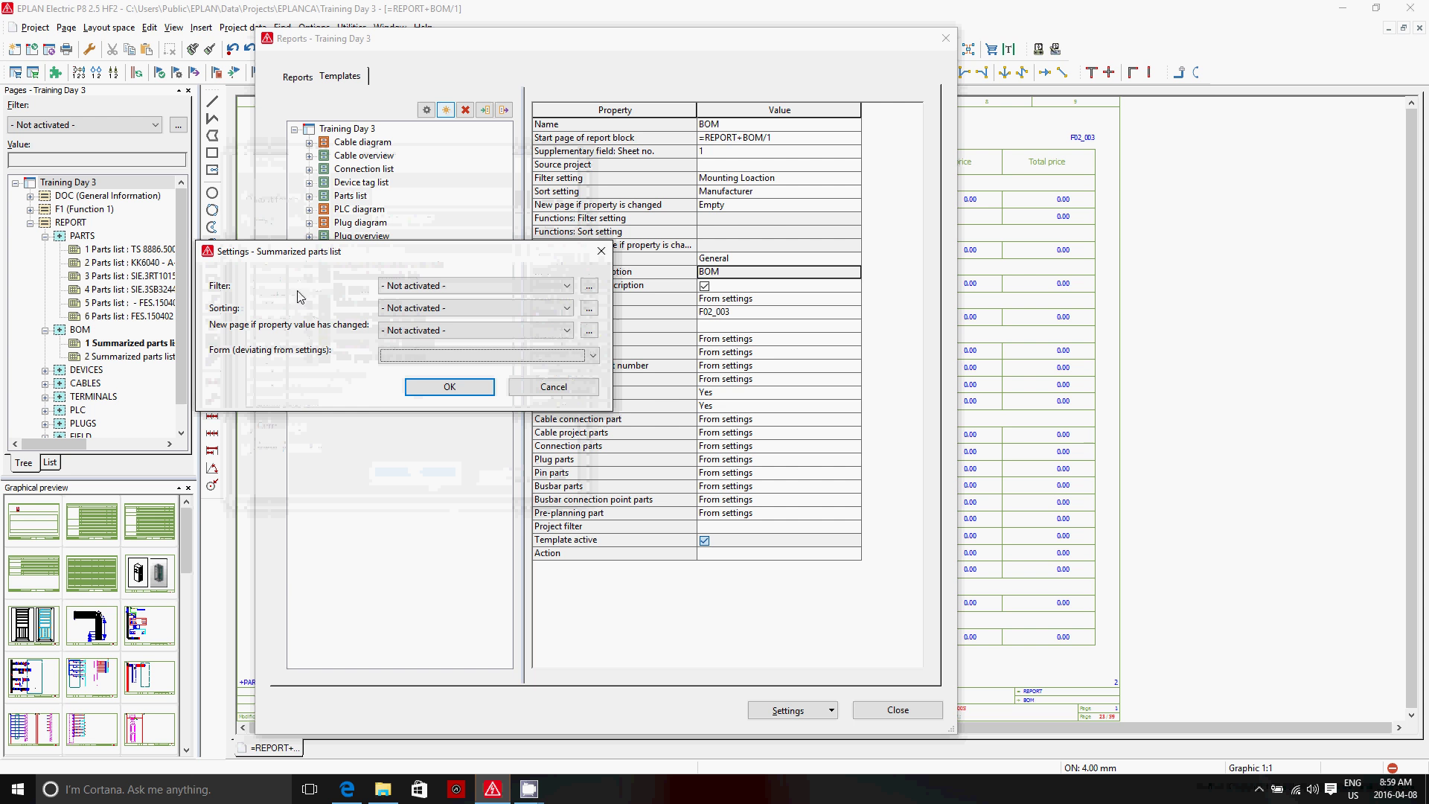
Leave the filter off and set sorting and new-page criterion to Manufacturer
left_click(393, 286)
left_click(396, 298)
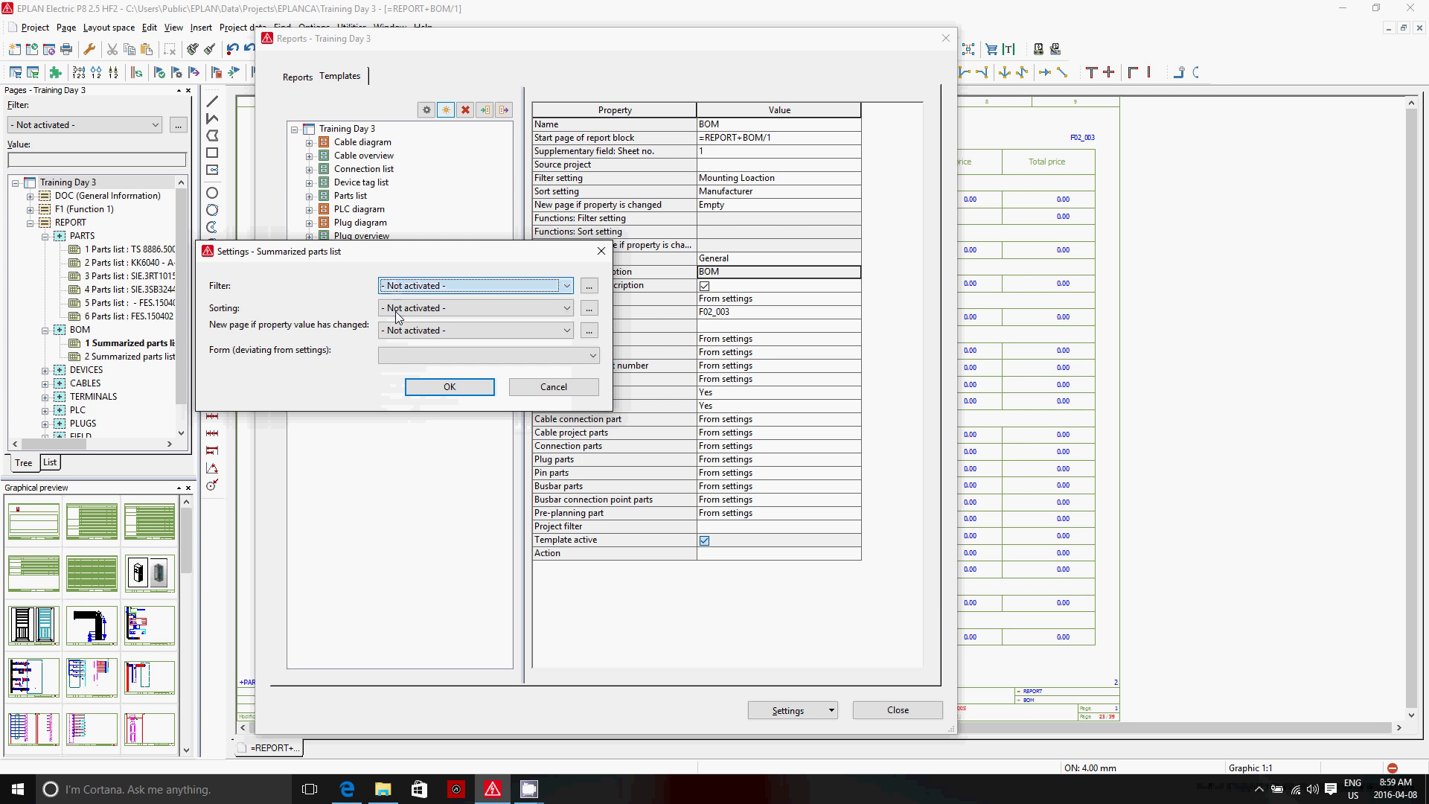
left_click(398, 309)
left_click(396, 311)
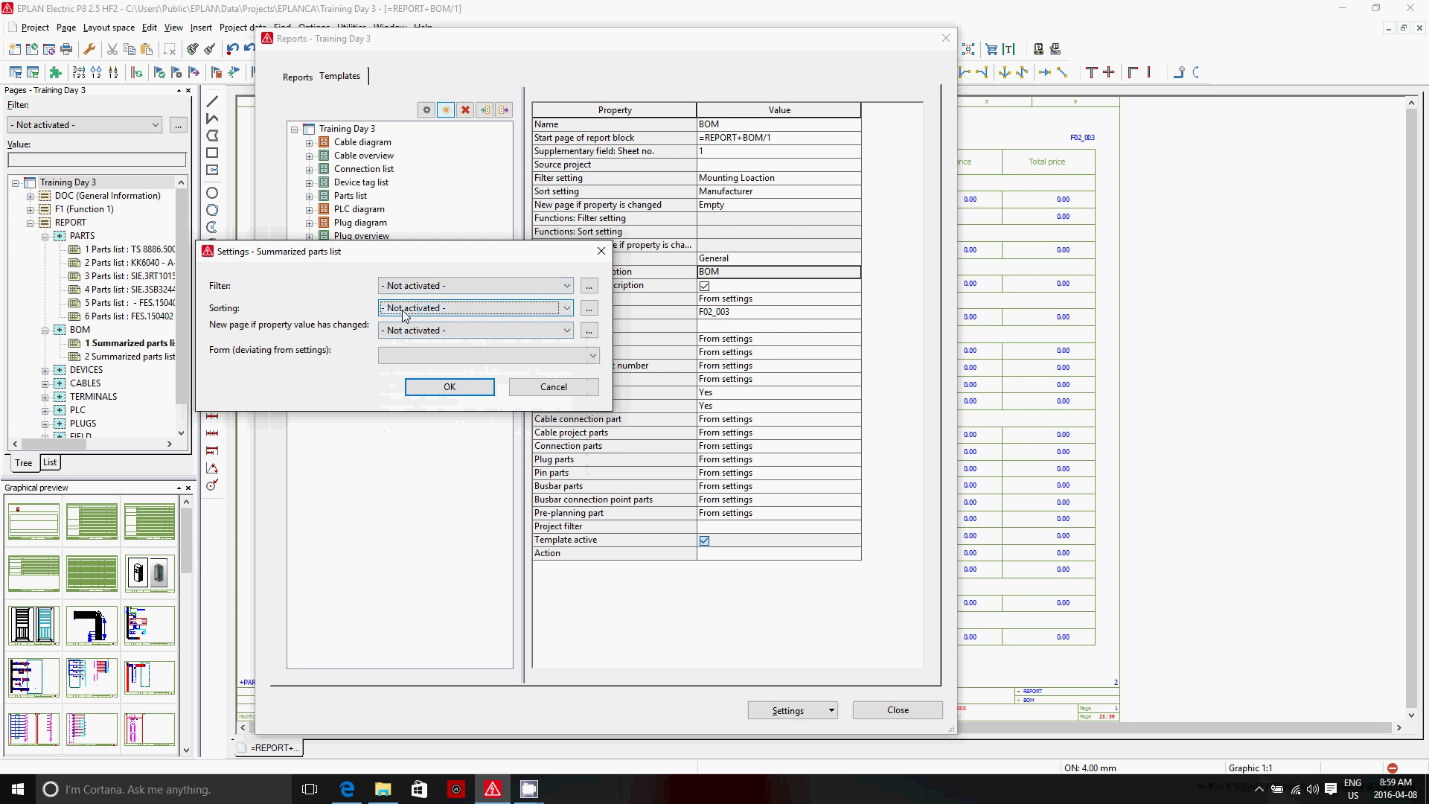
left_click(404, 311)
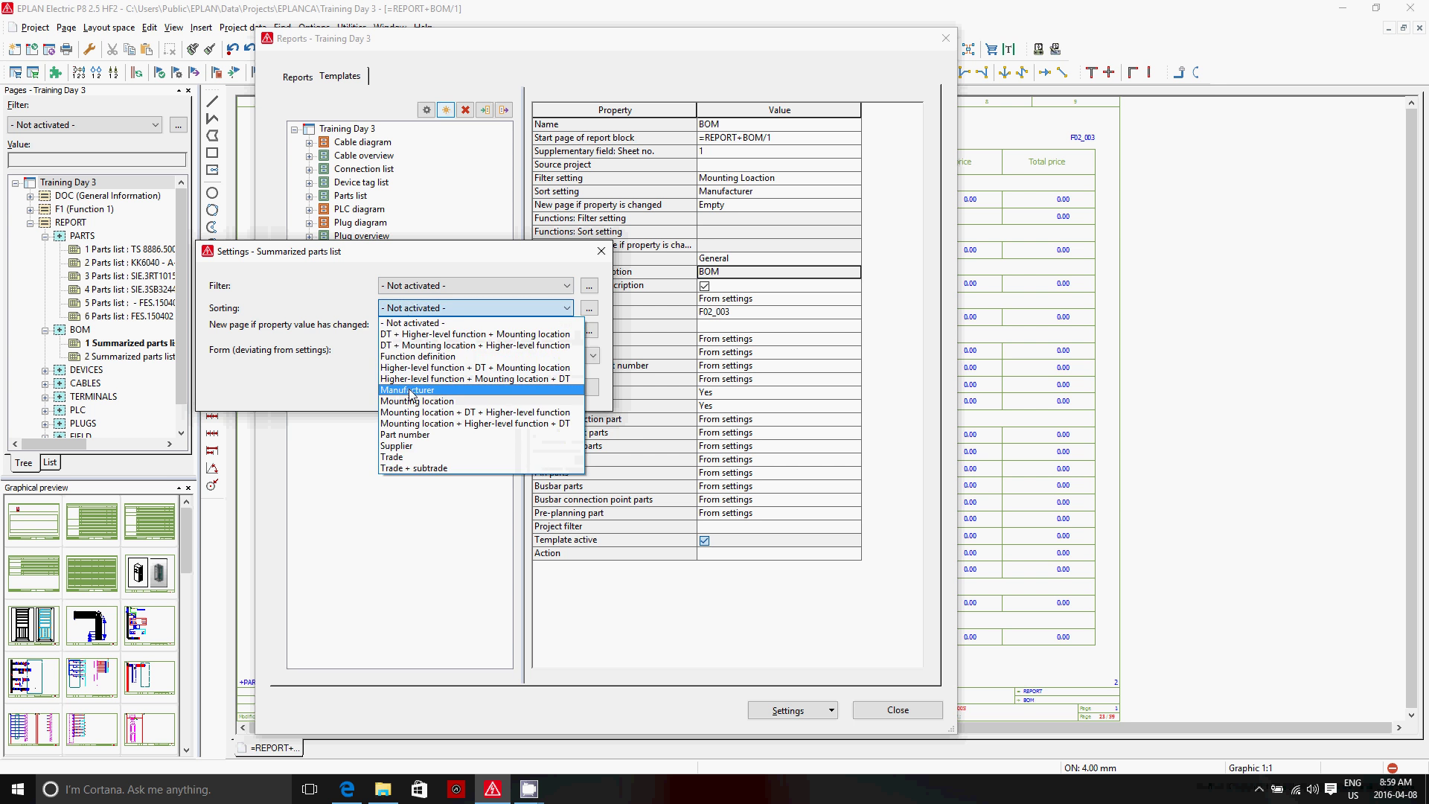
left_click(408, 389)
left_click(395, 332)
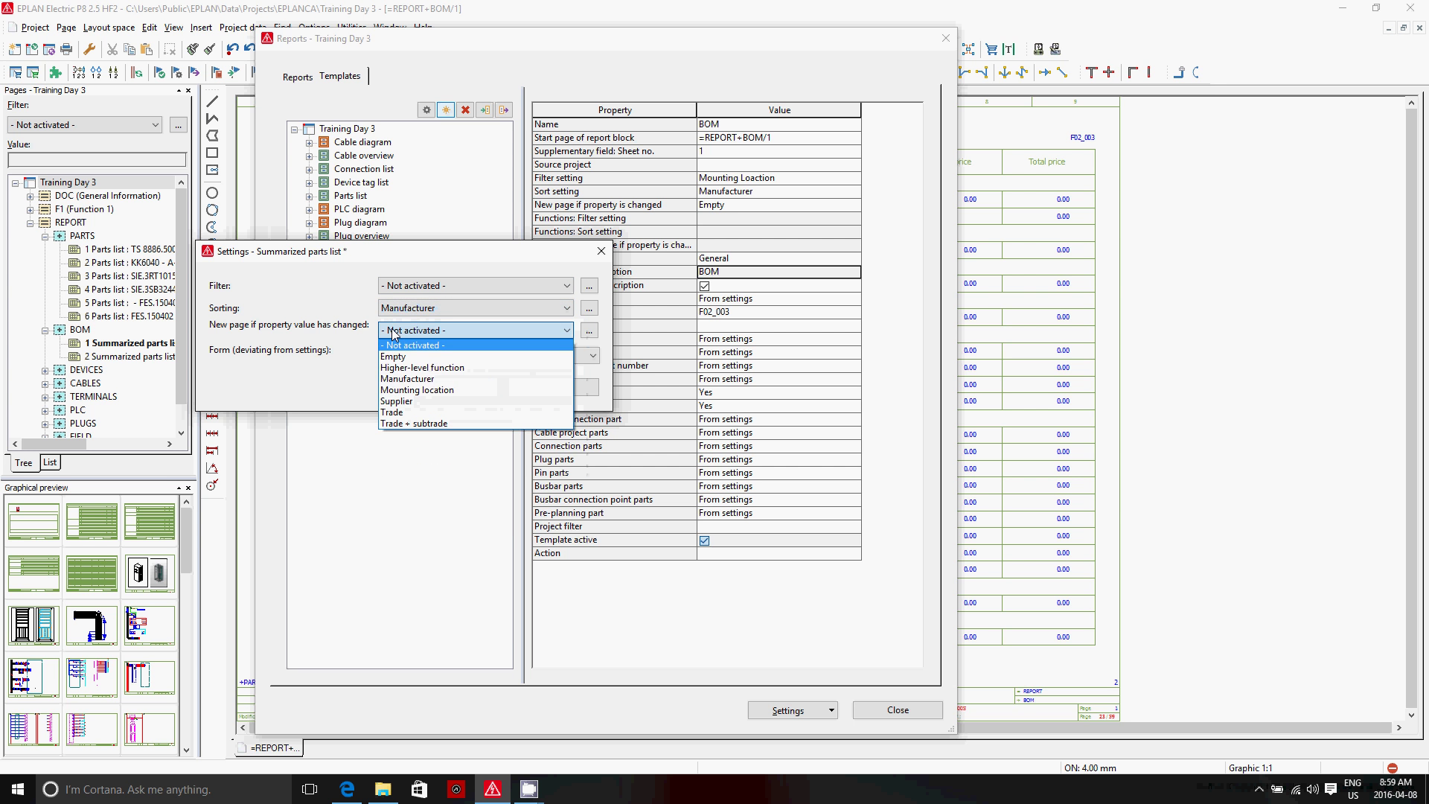
left_click(413, 379)
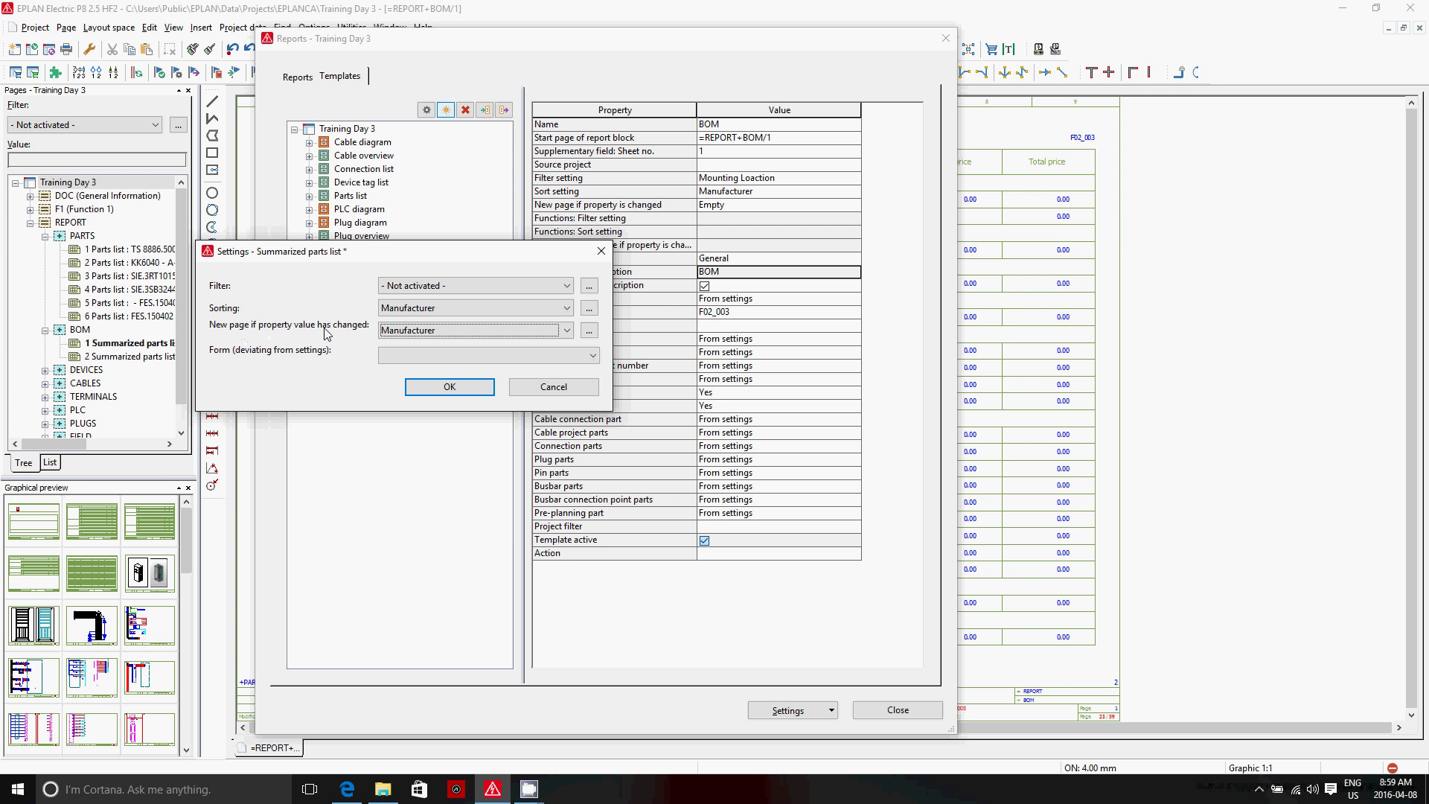
left_click(381, 356)
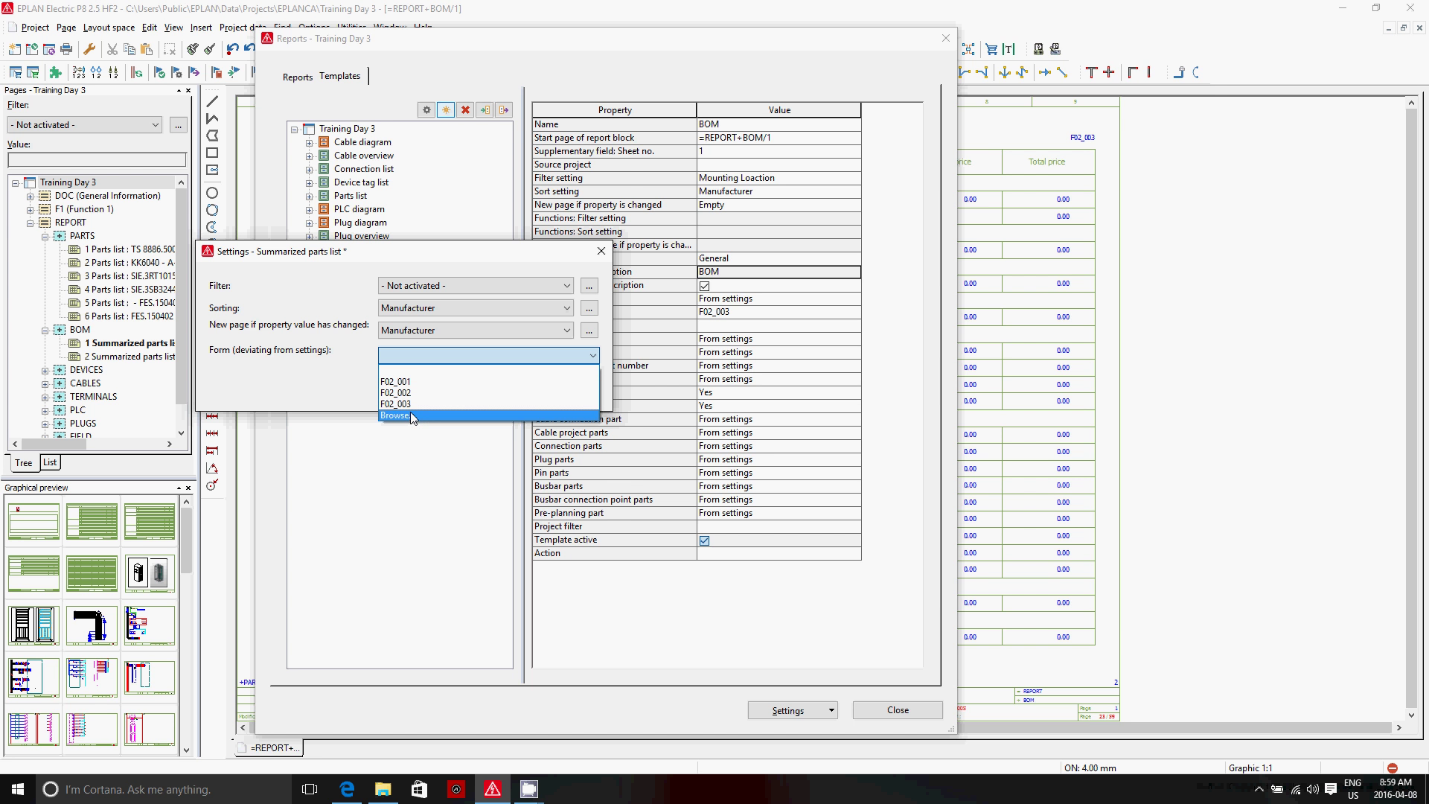
Compare the F02_001 to F02_003 forms and choose the two-column F02_004 form
left_click(410, 415)
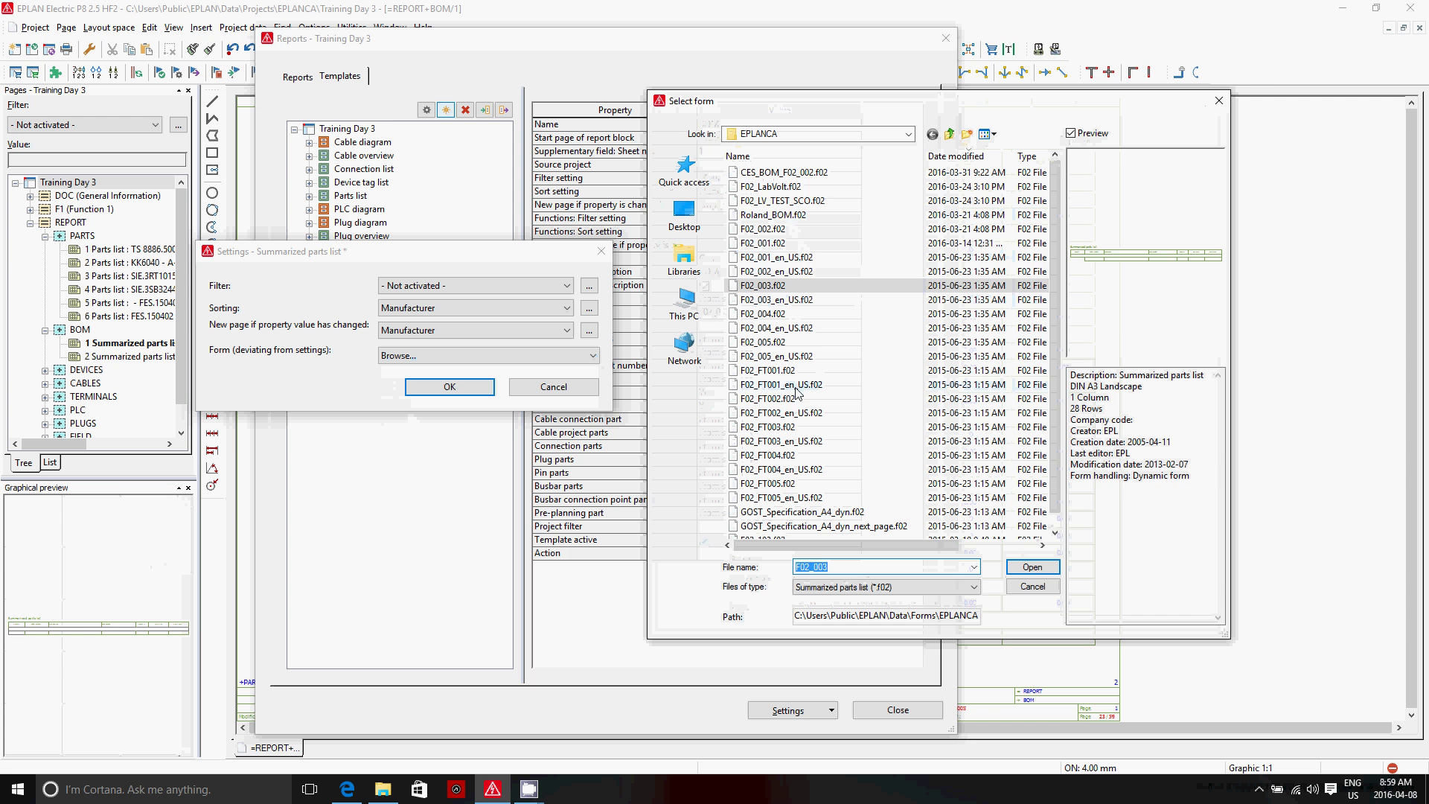
left_click(792, 257)
left_click(791, 286)
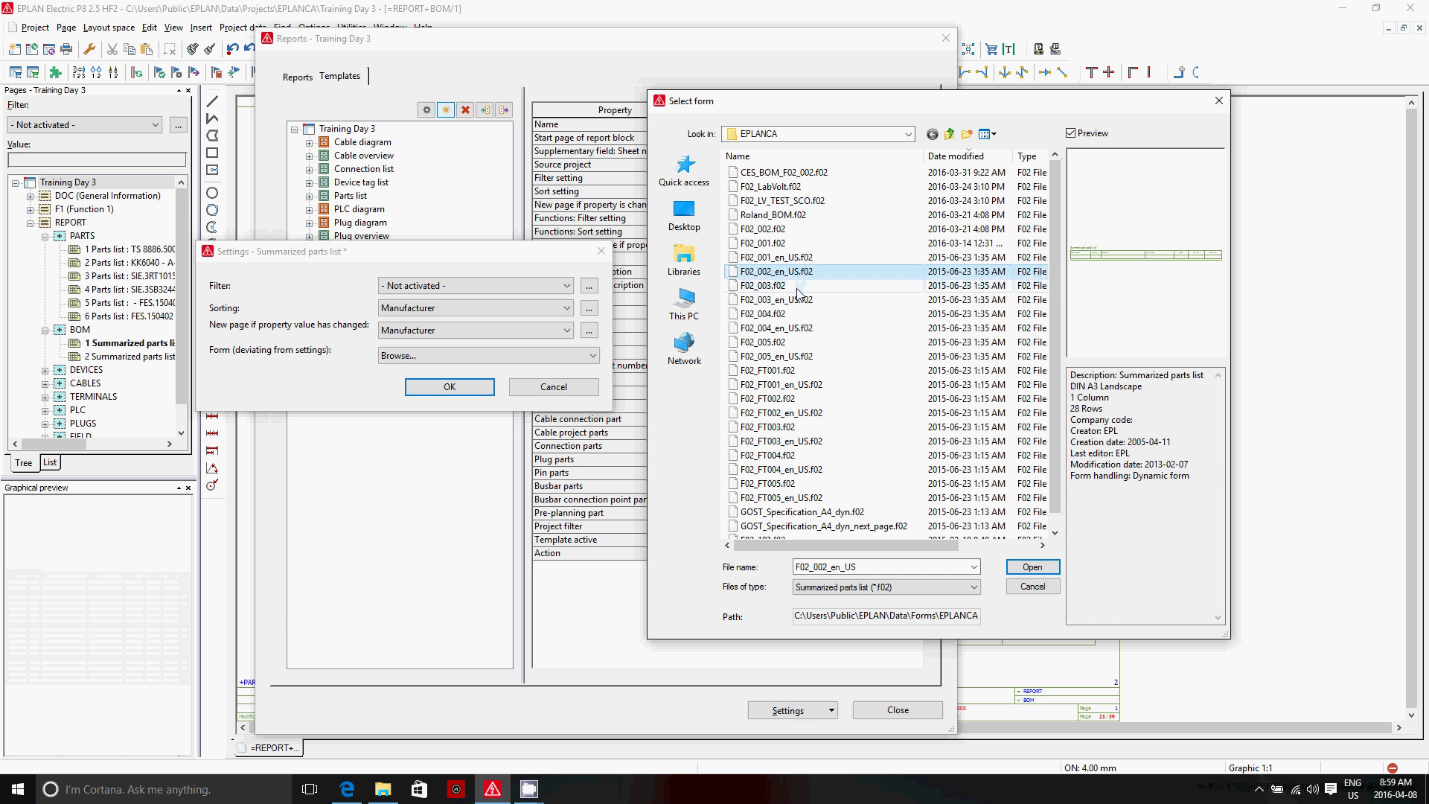
left_click(777, 244)
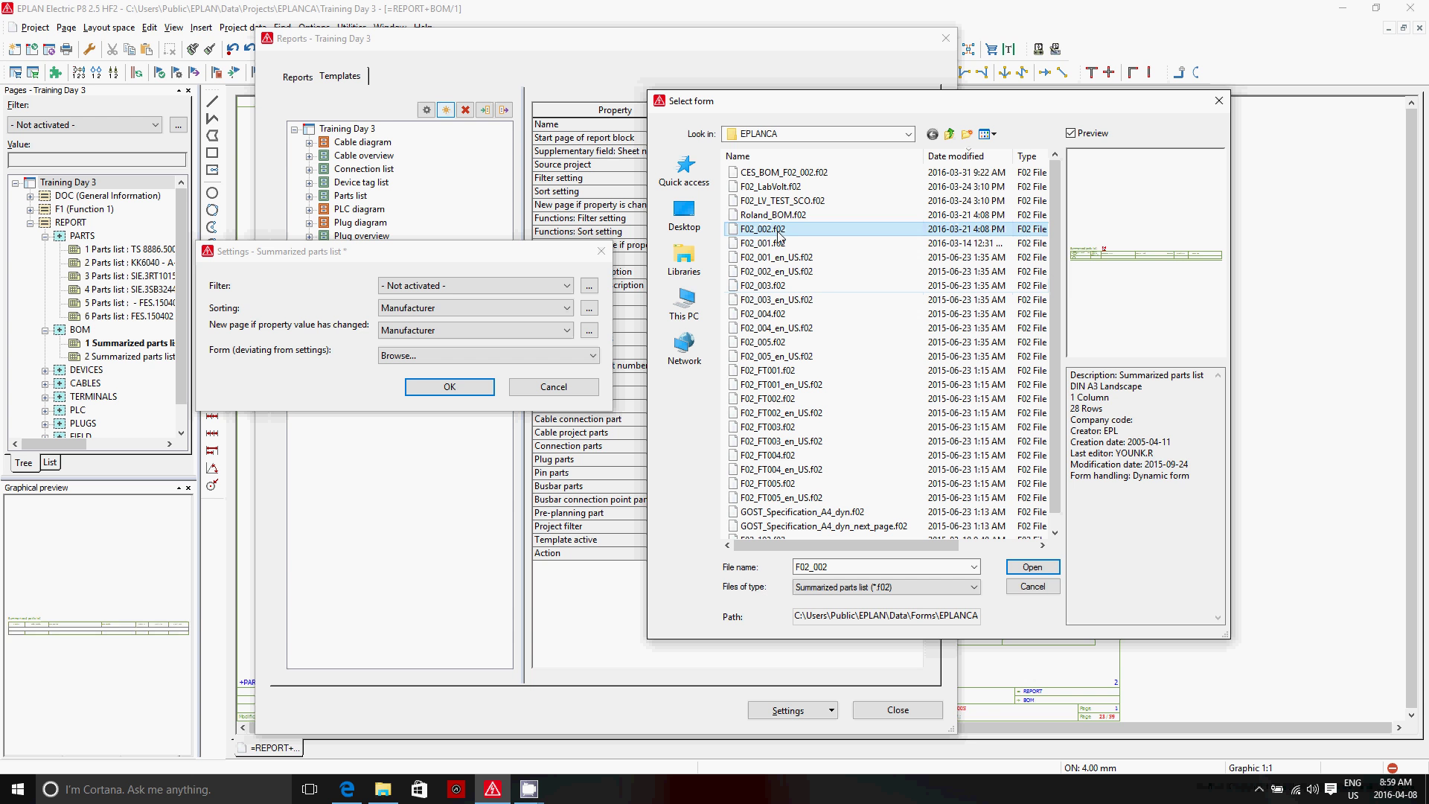
left_click(783, 259)
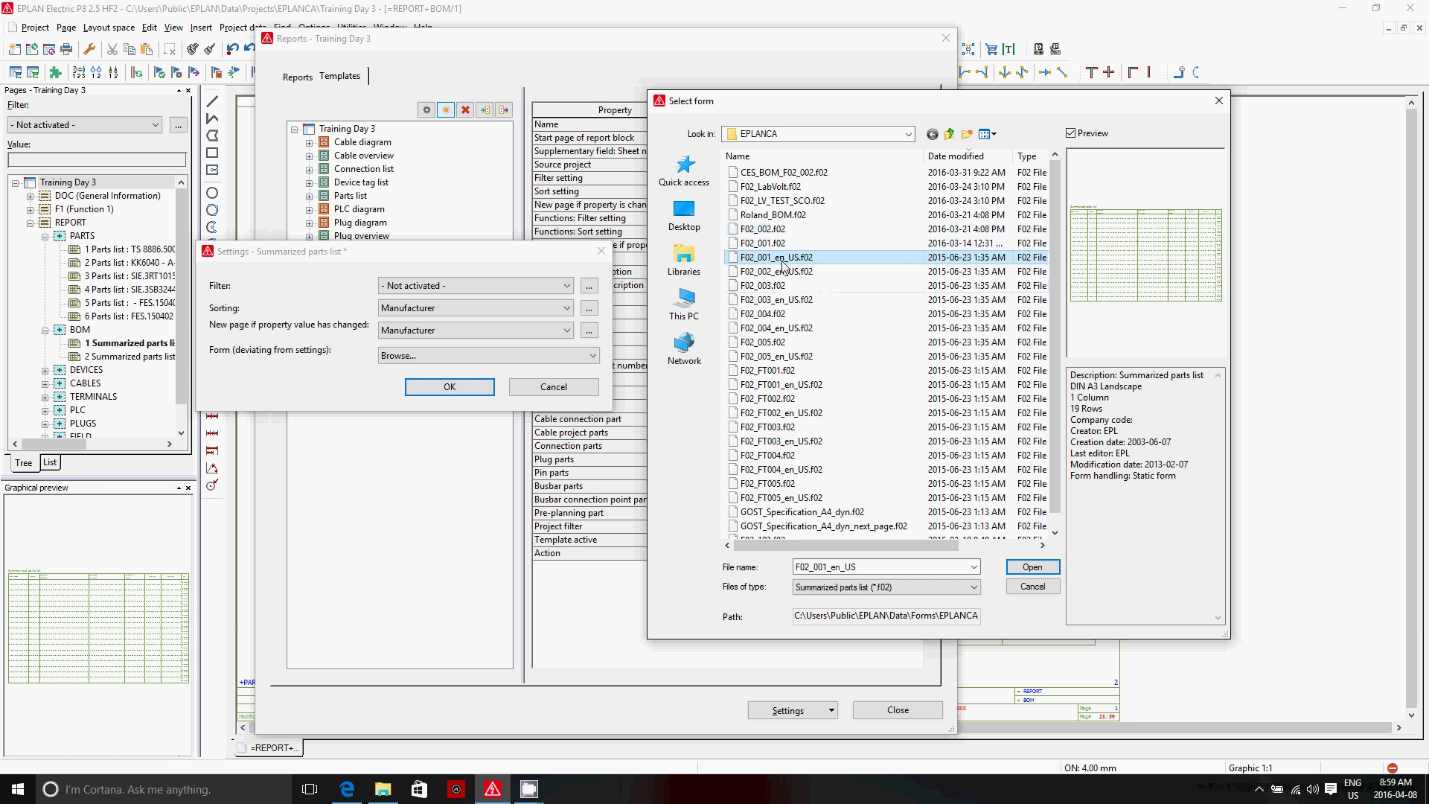
left_click(802, 272)
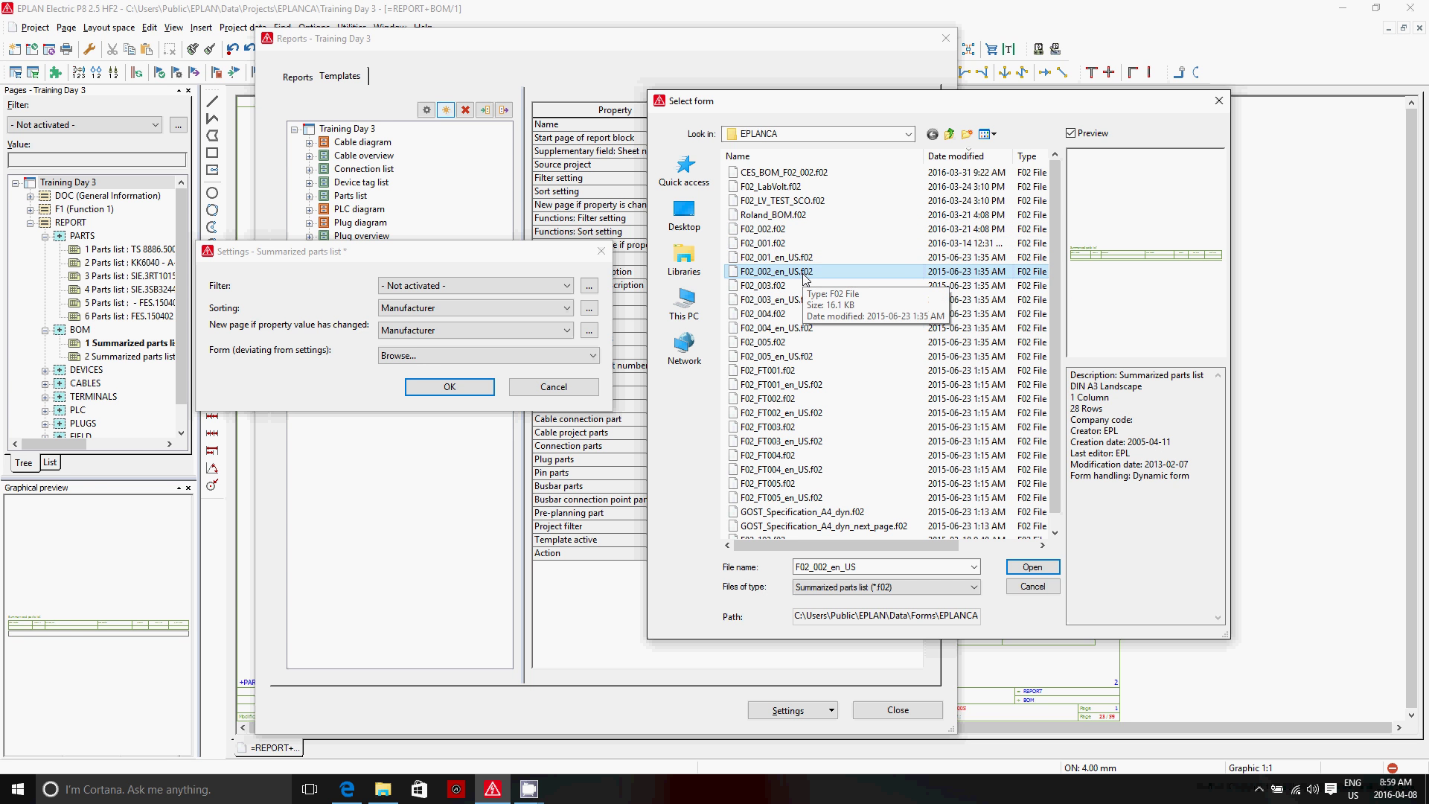
left_click(781, 229)
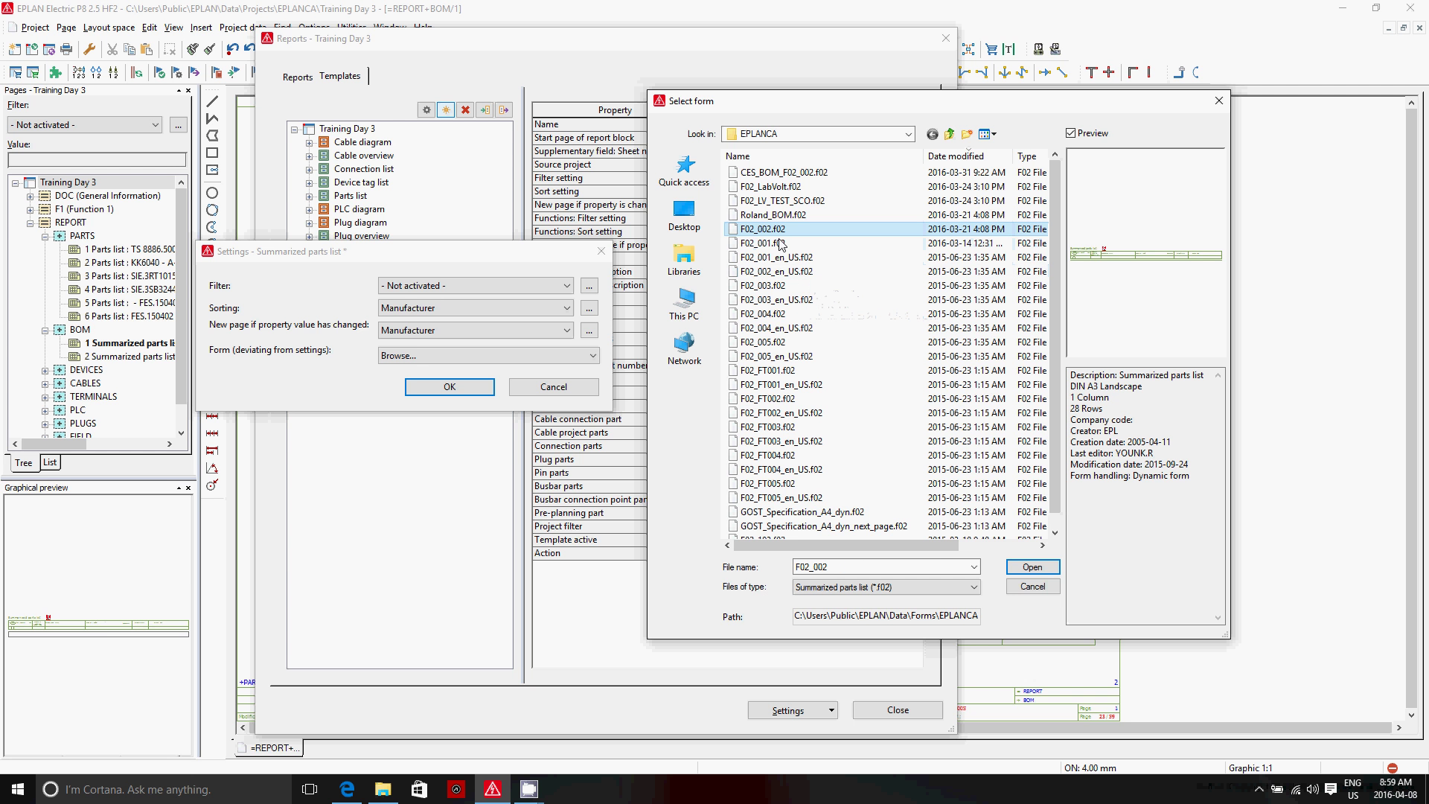
left_click(779, 315)
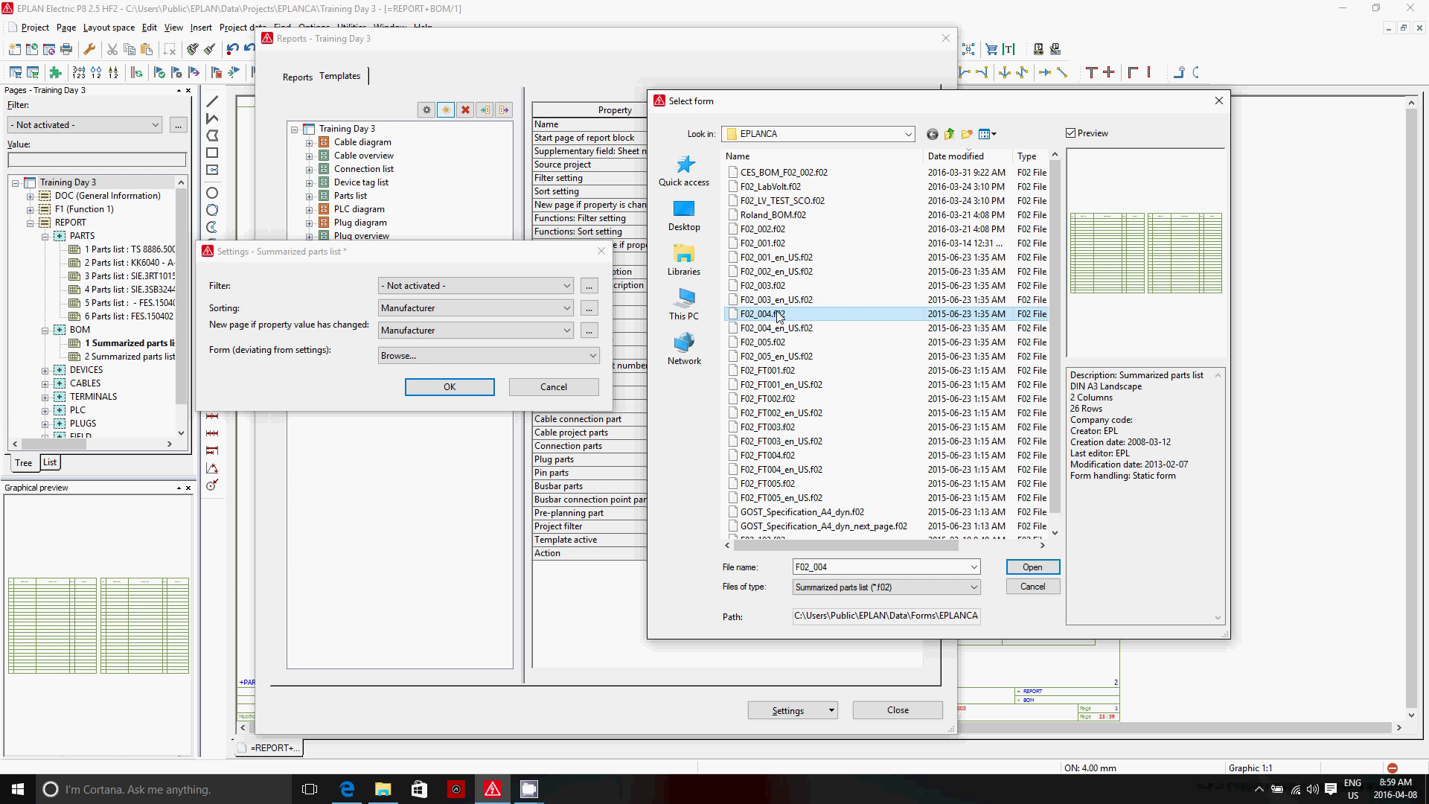
left_click(1032, 567)
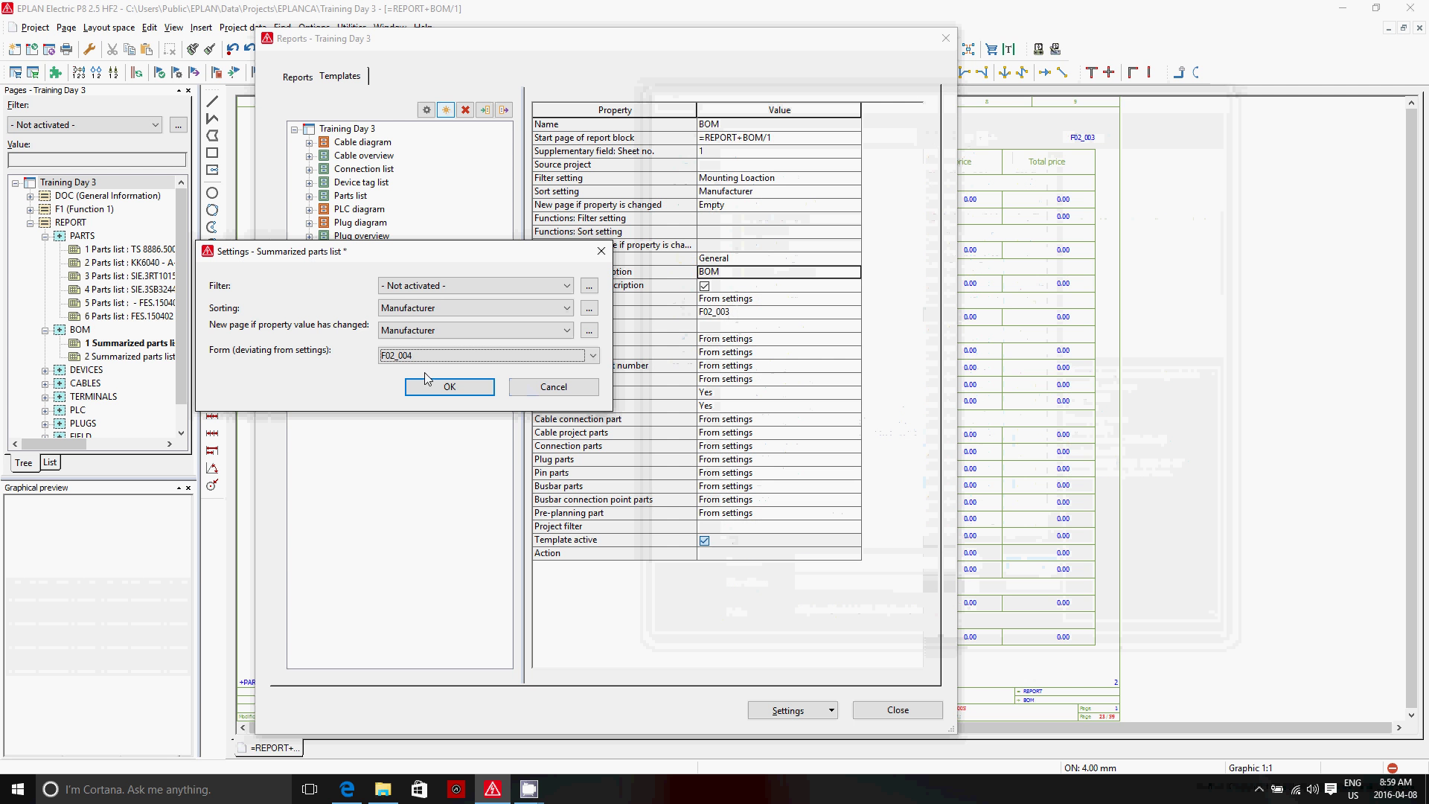
Place the report under =REPORT+BOM with its first page named 100
left_click(454, 386)
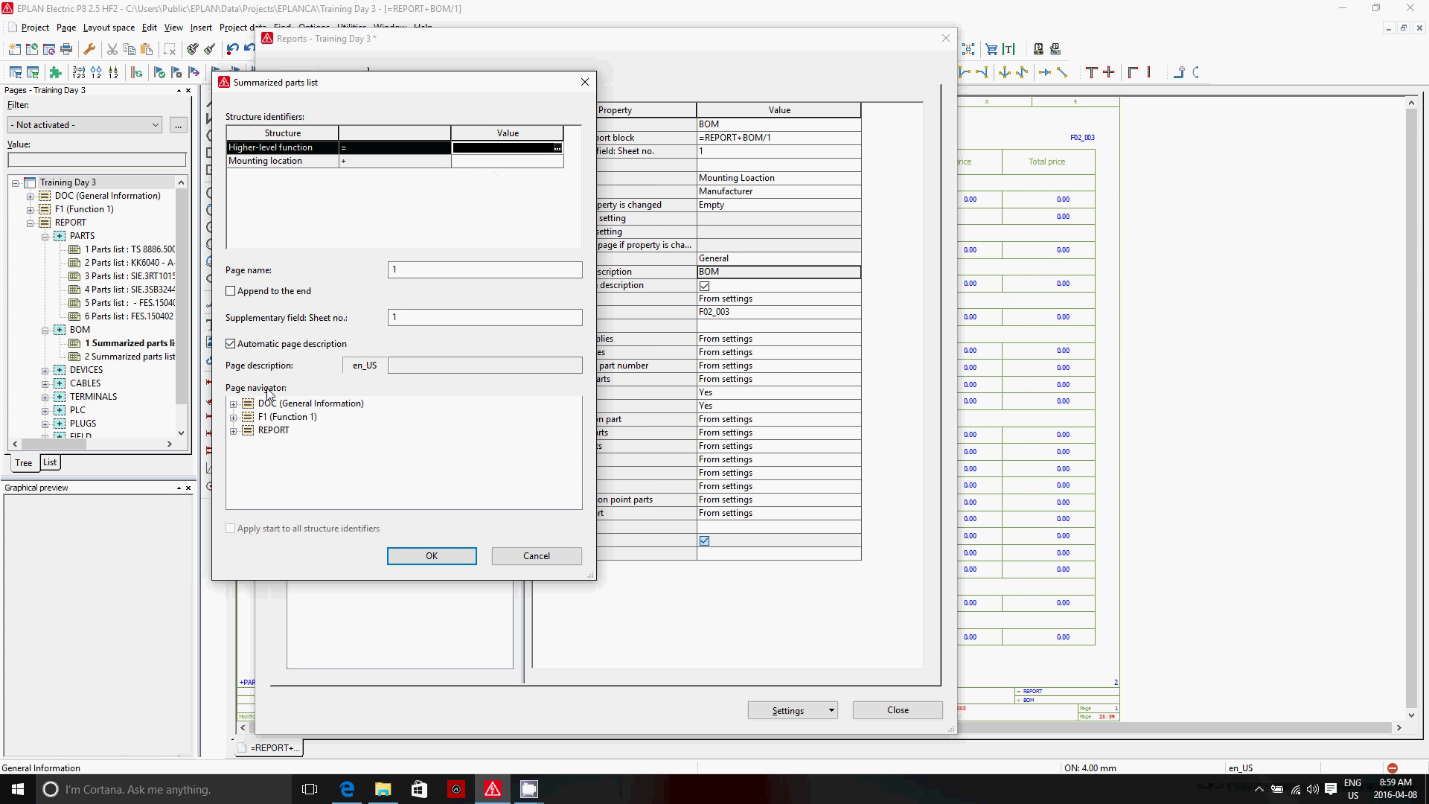
left_click(233, 431)
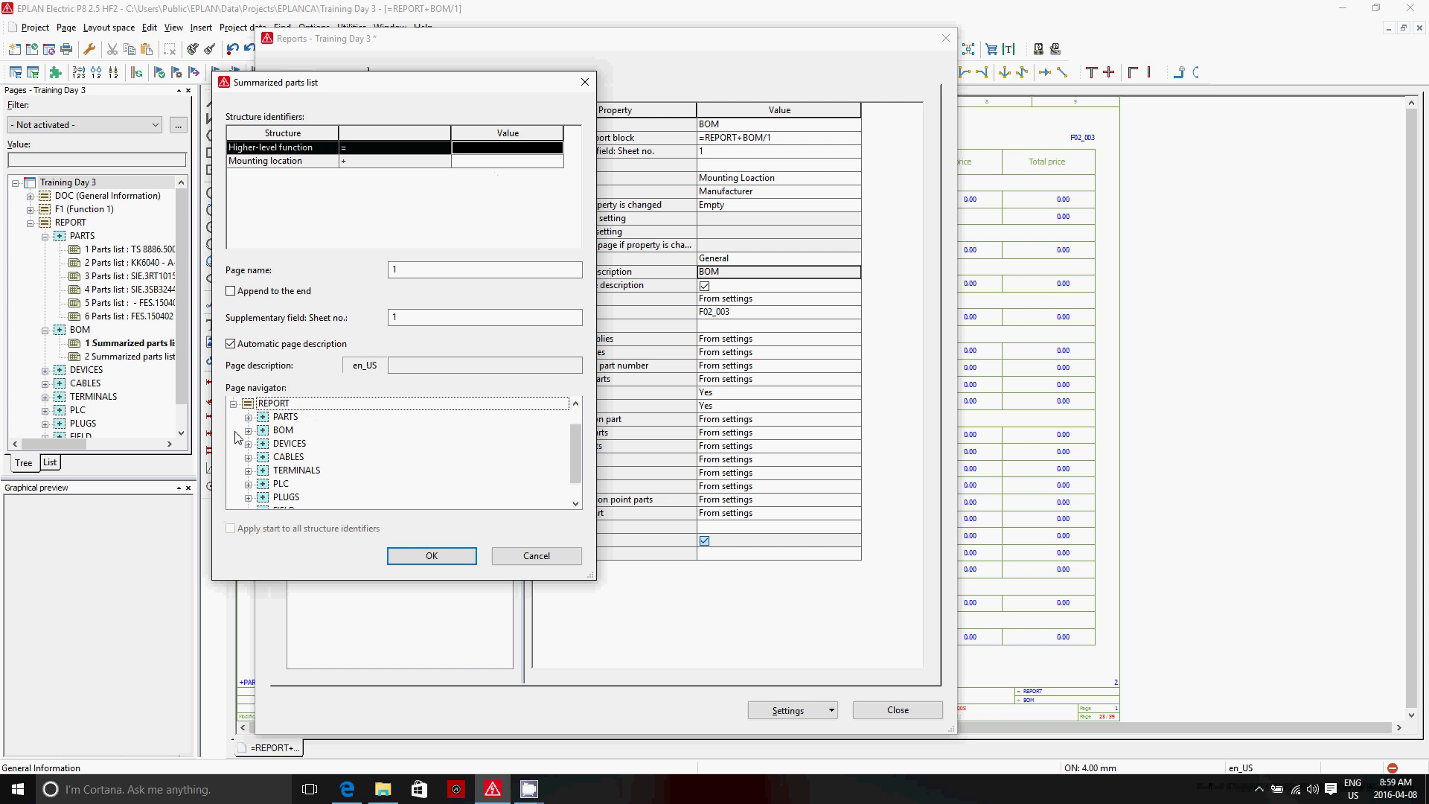
left_click(248, 431)
left_click(287, 433)
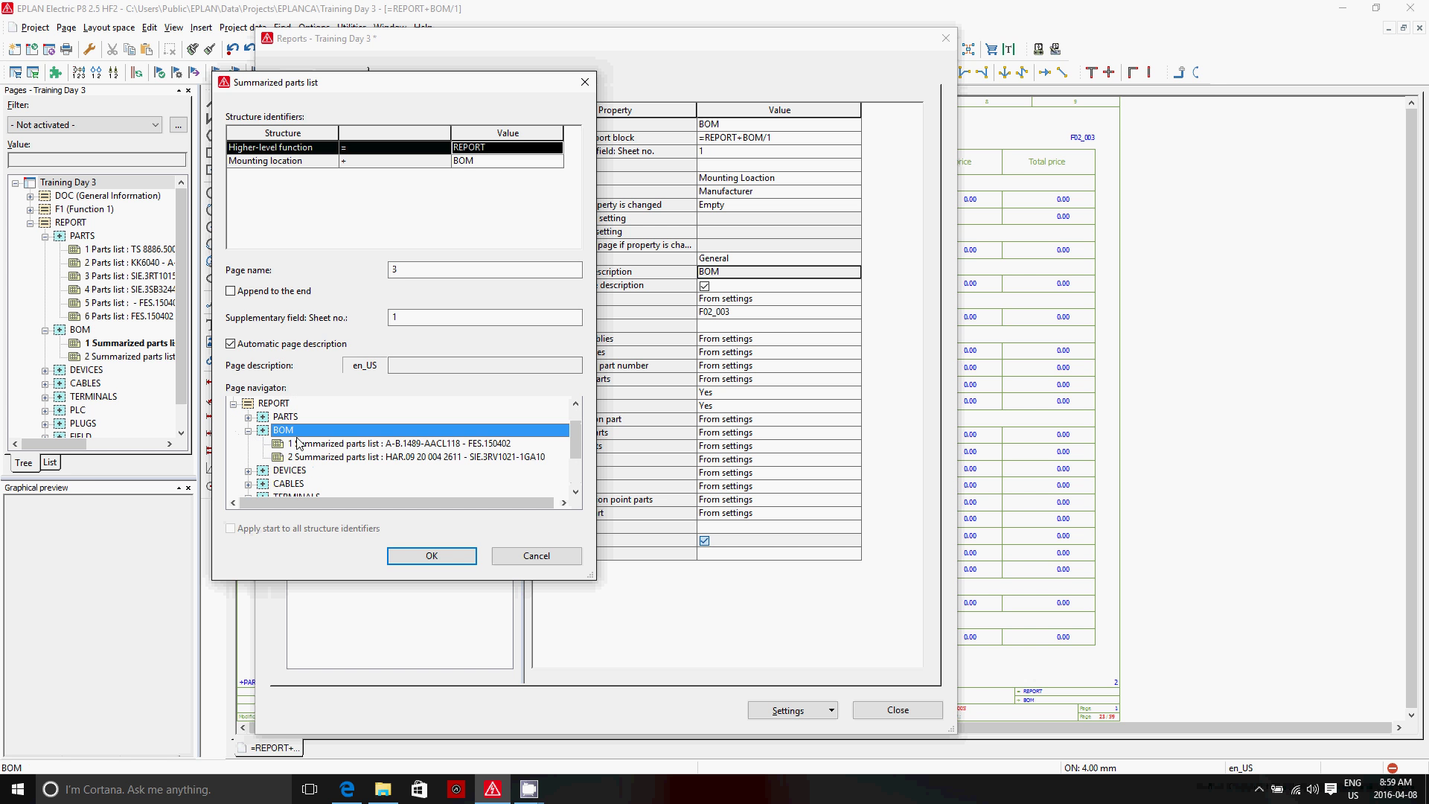
left_click(274, 403)
left_click(286, 430)
left_click(311, 443)
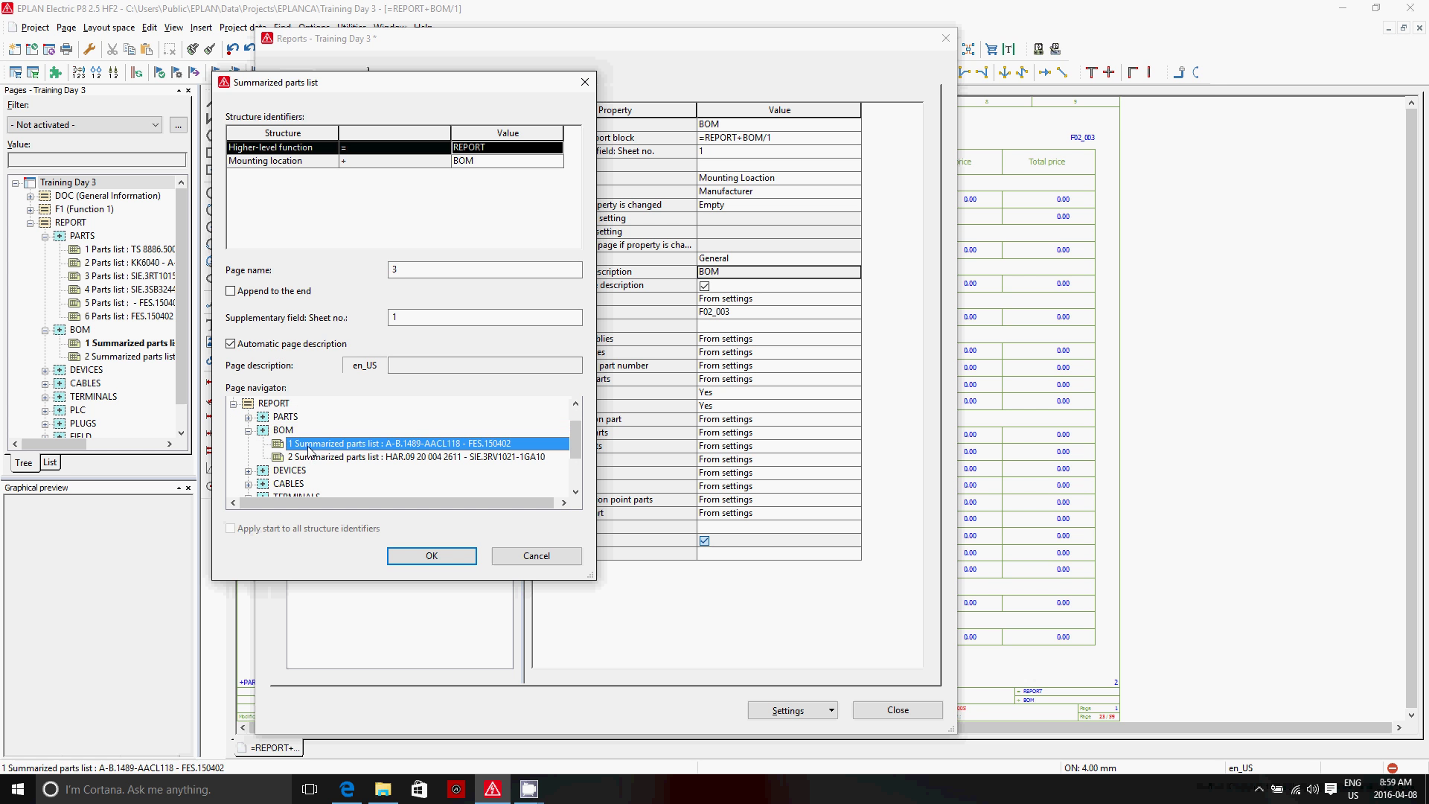
double_click(411, 270)
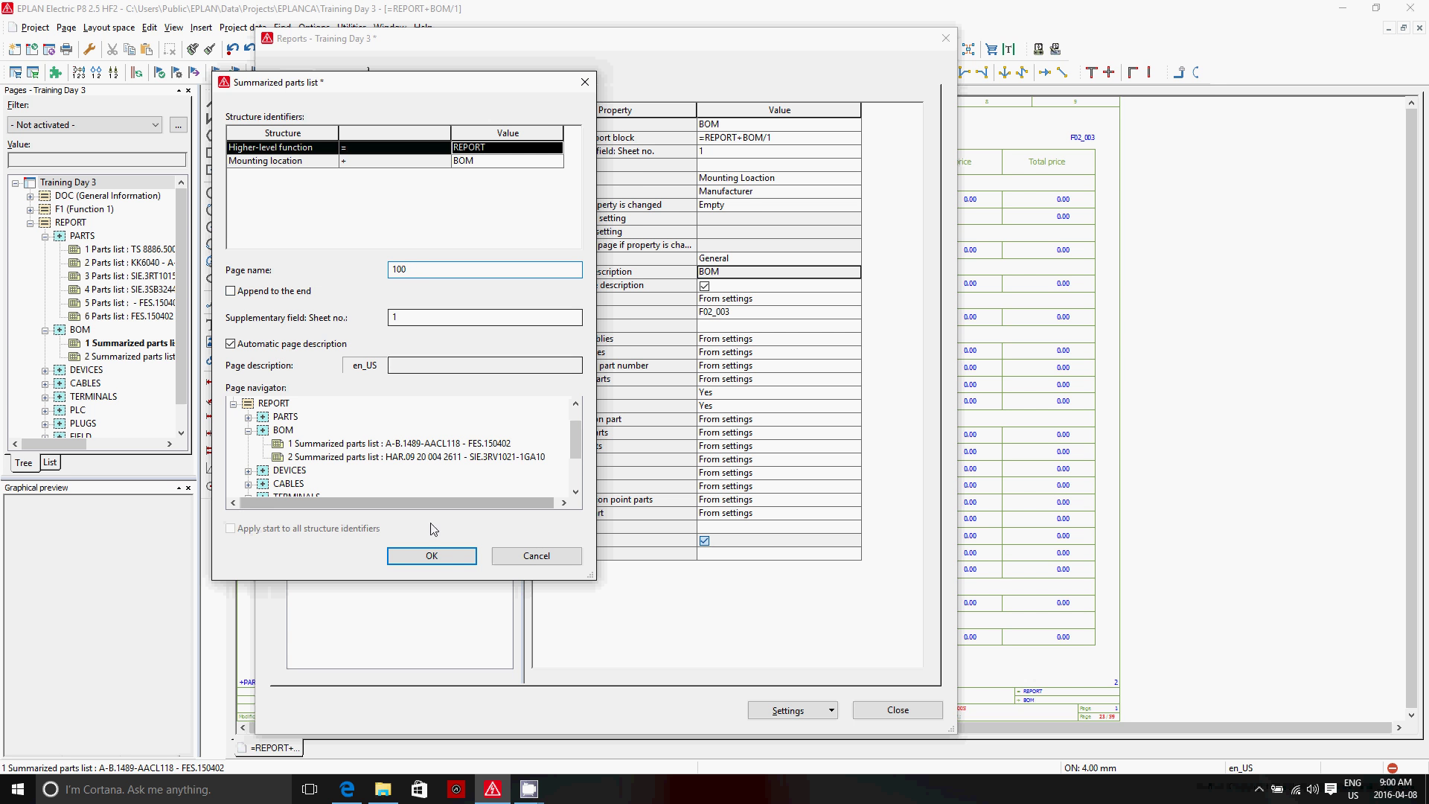
left_click(443, 557)
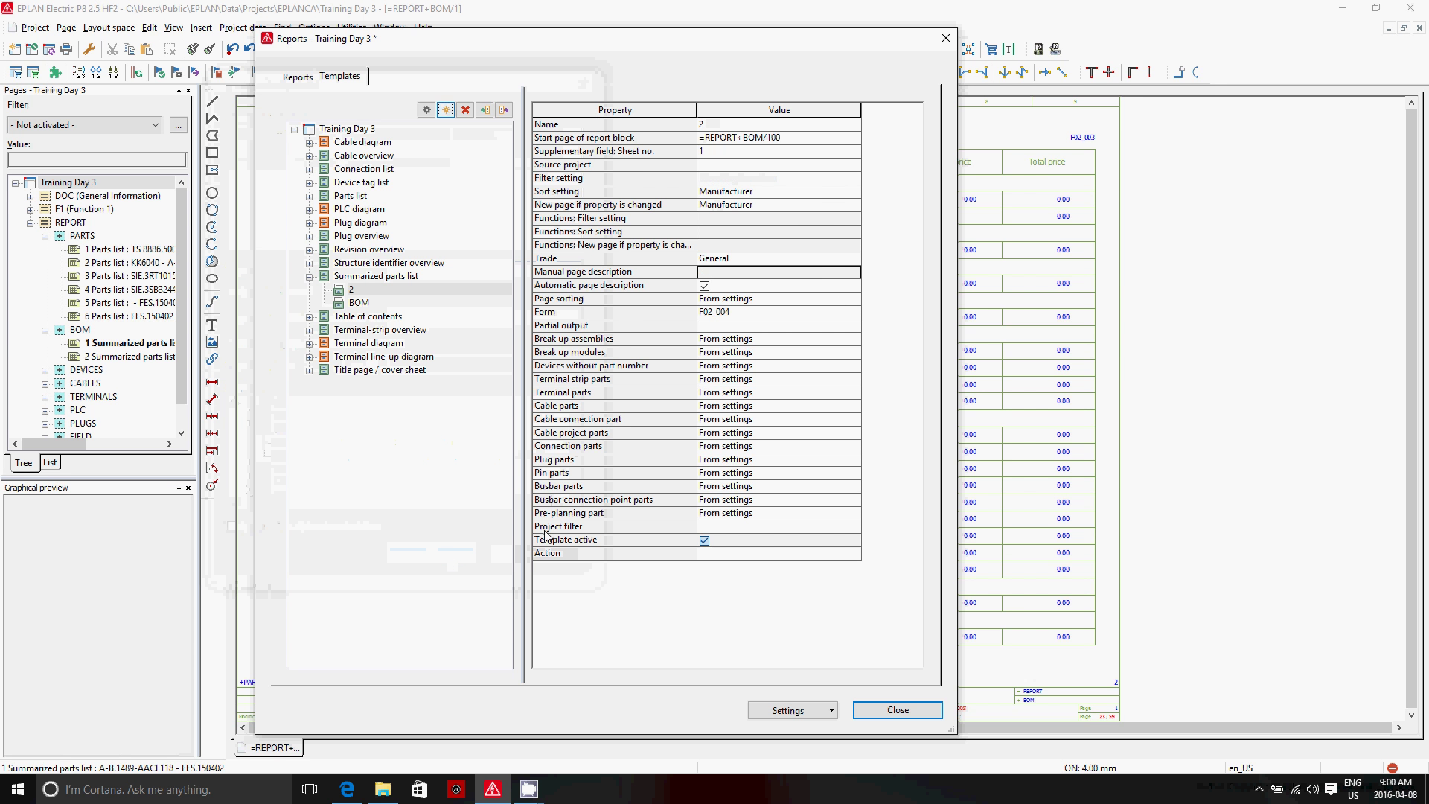
Turn off automatic page description and enter BOM as the manual page description
left_click(794, 140)
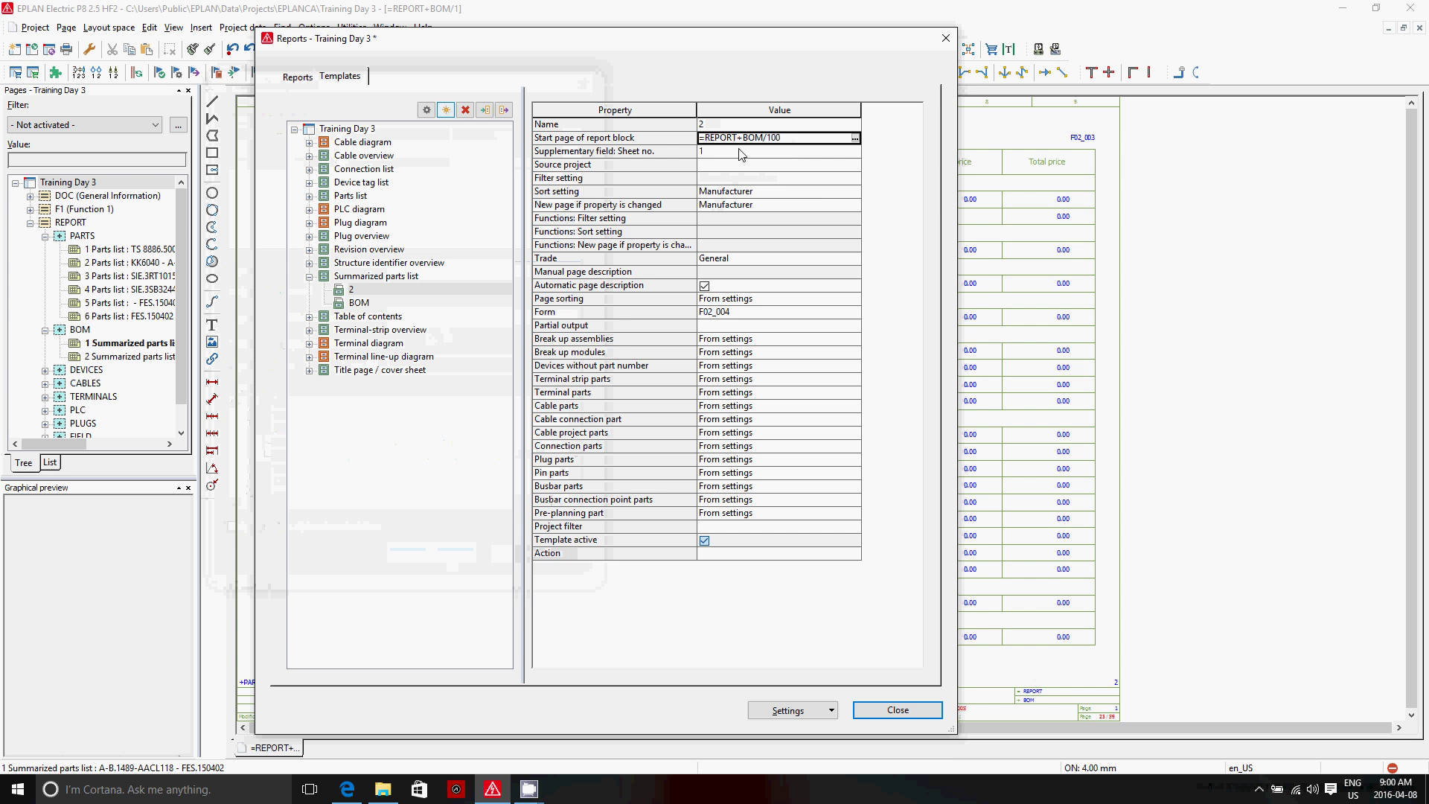
left_click(659, 180)
left_click(657, 204)
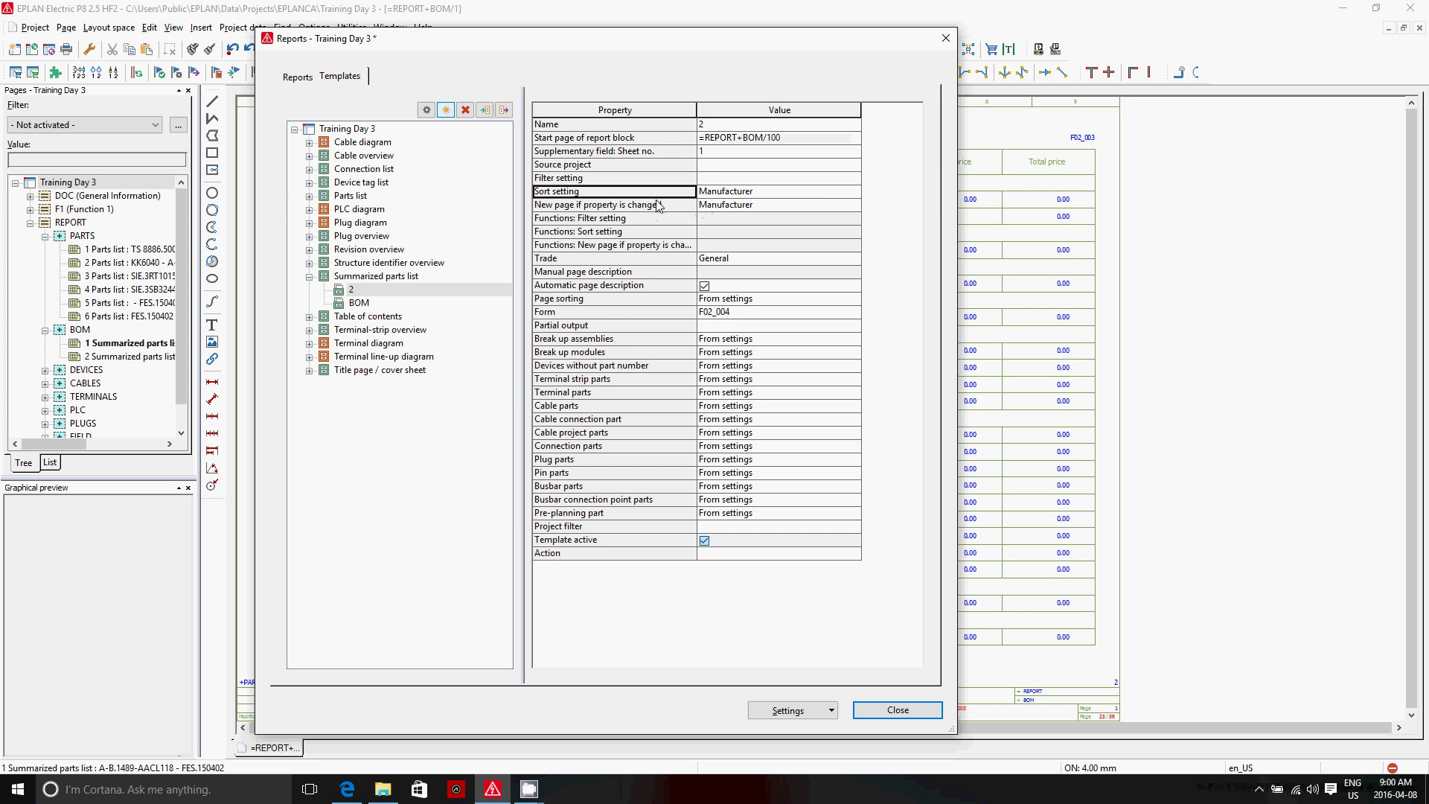
left_click(647, 312)
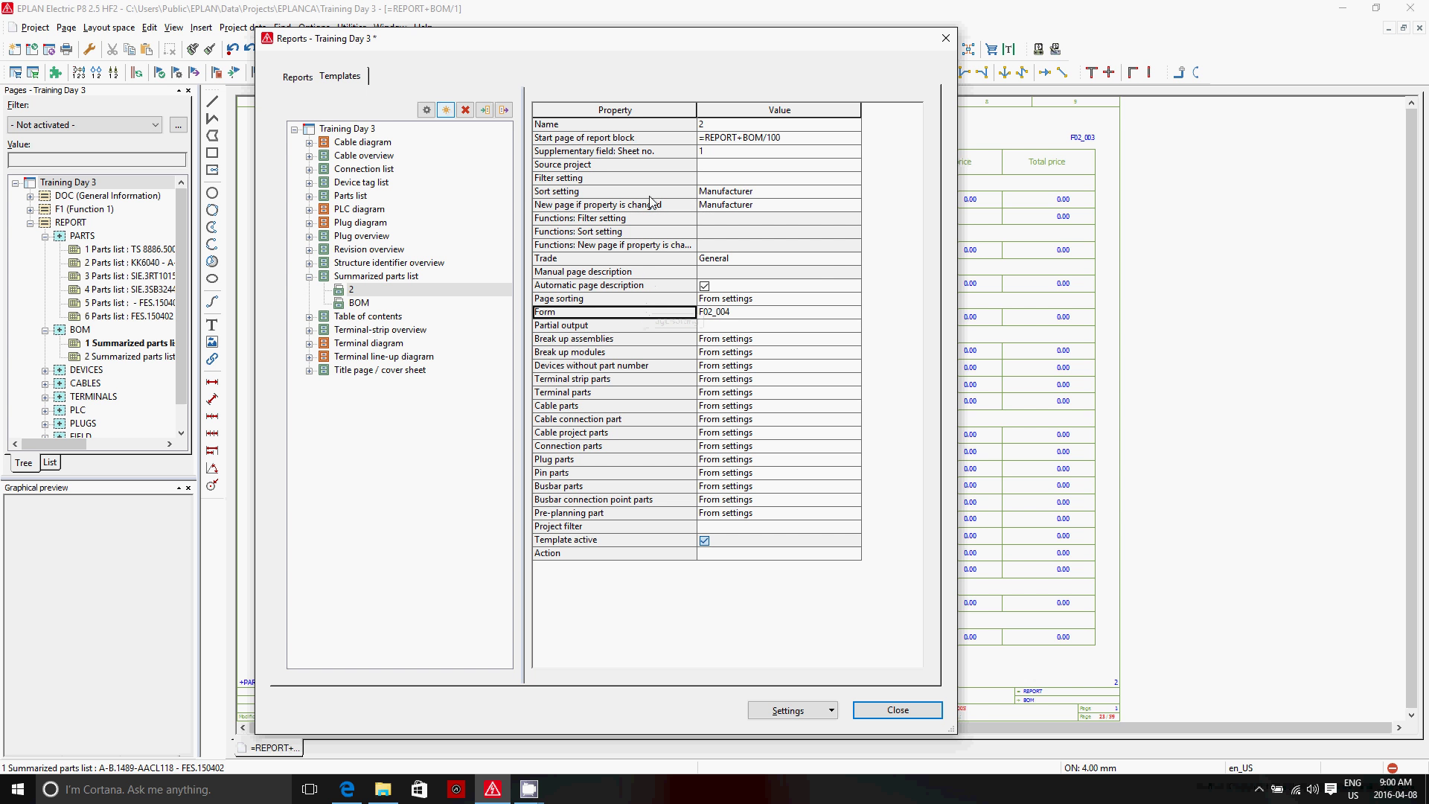
left_click(716, 285)
left_click(717, 276)
type("BOM")
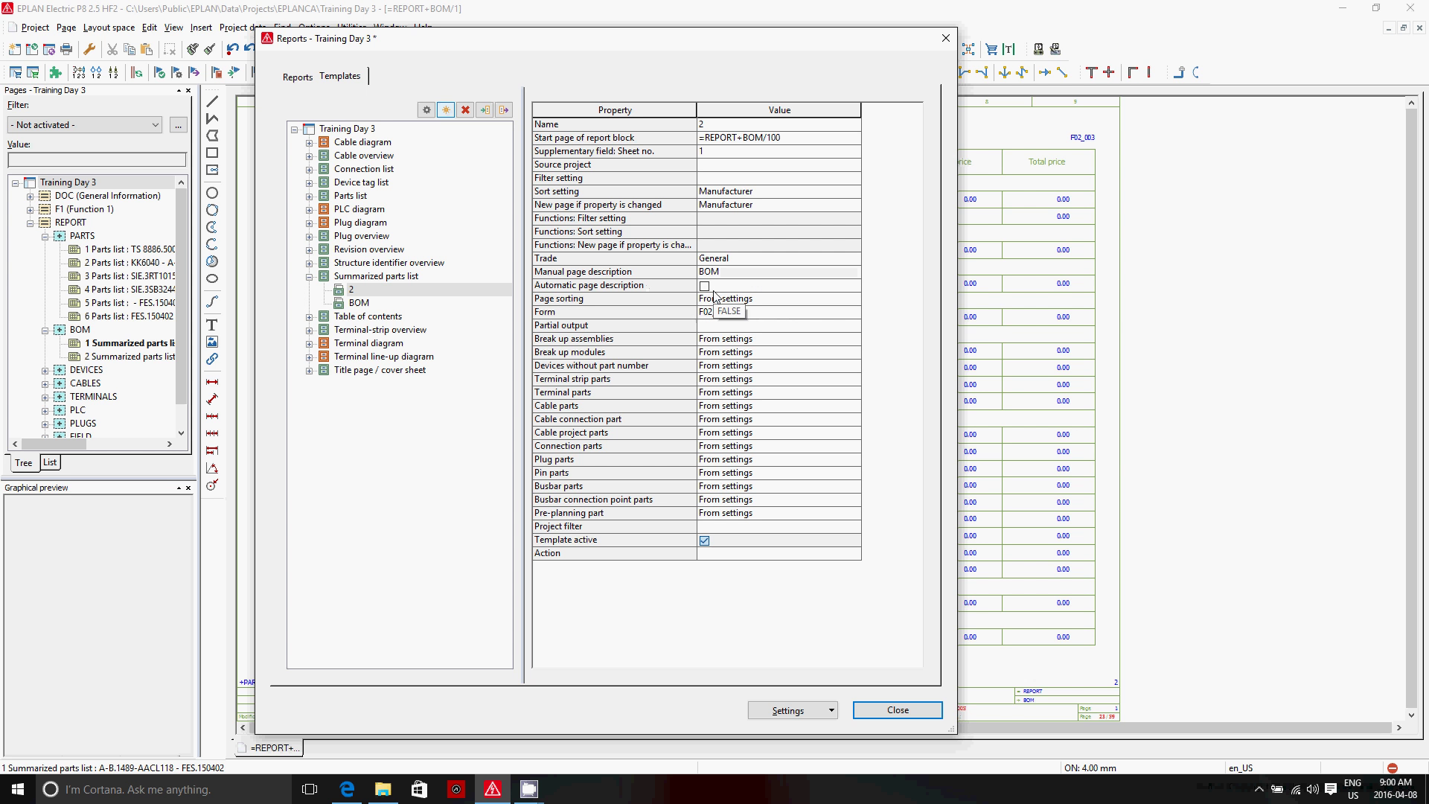
left_click(756, 298)
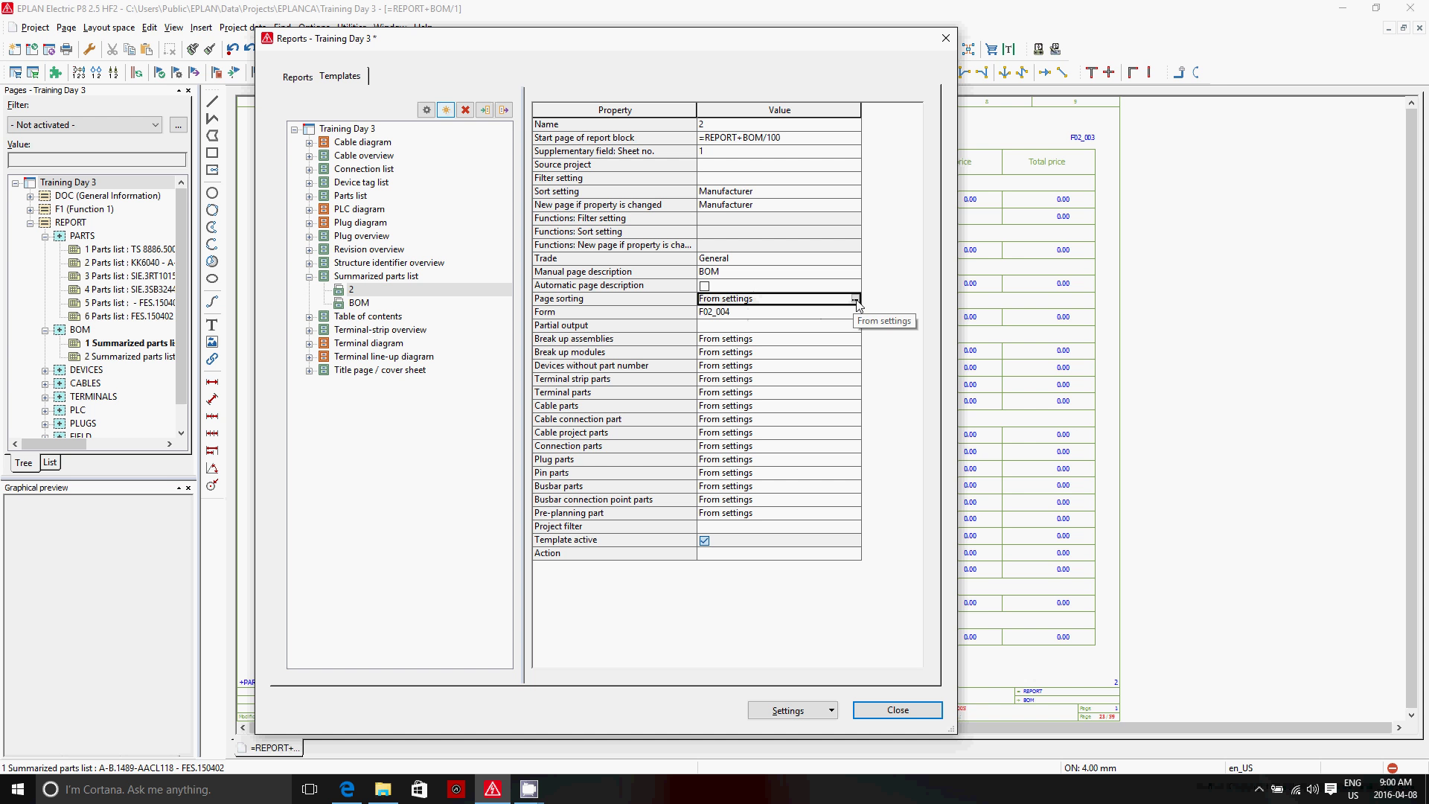
Set the new-page-on-property-change scheme to Empty
left_click(681, 206)
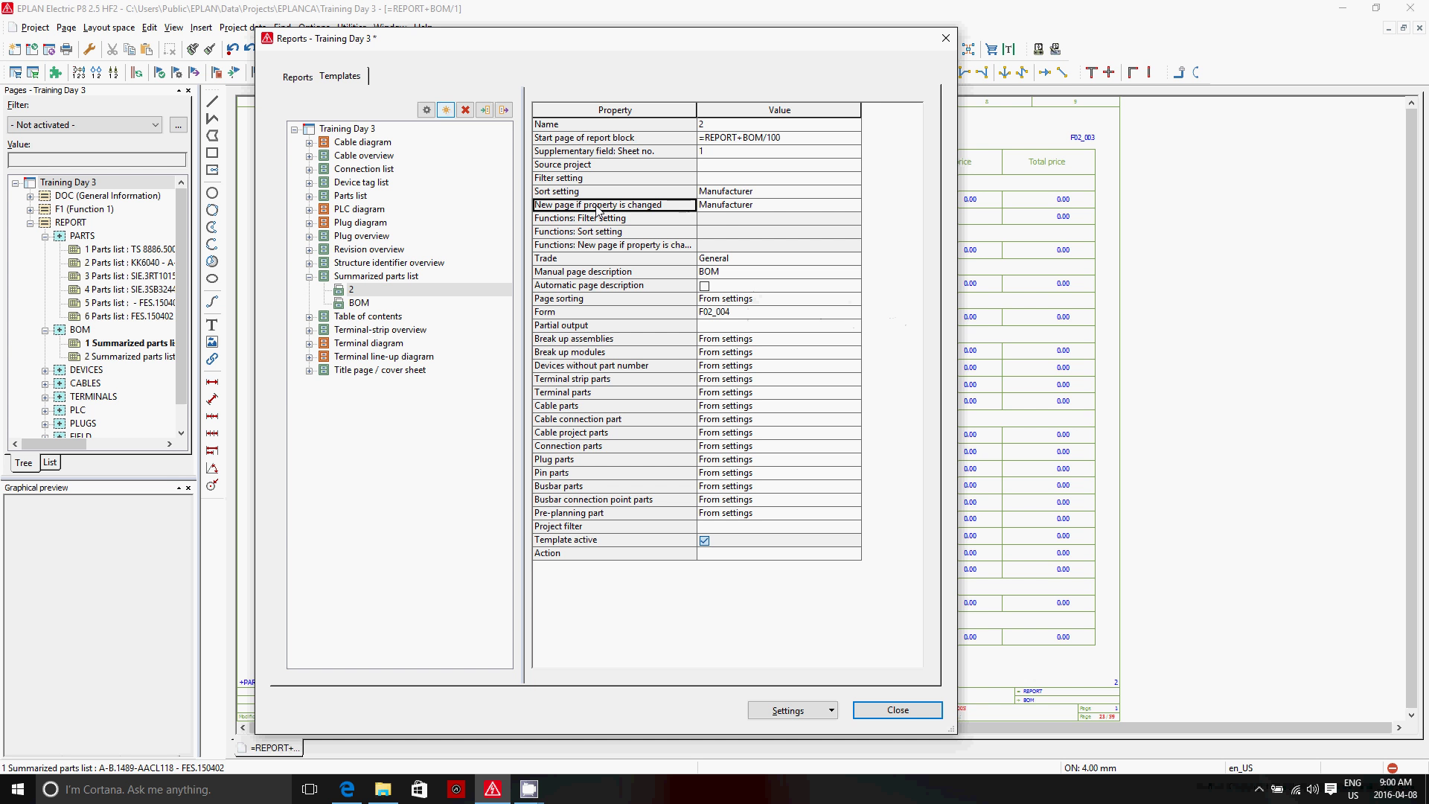
left_click(856, 210)
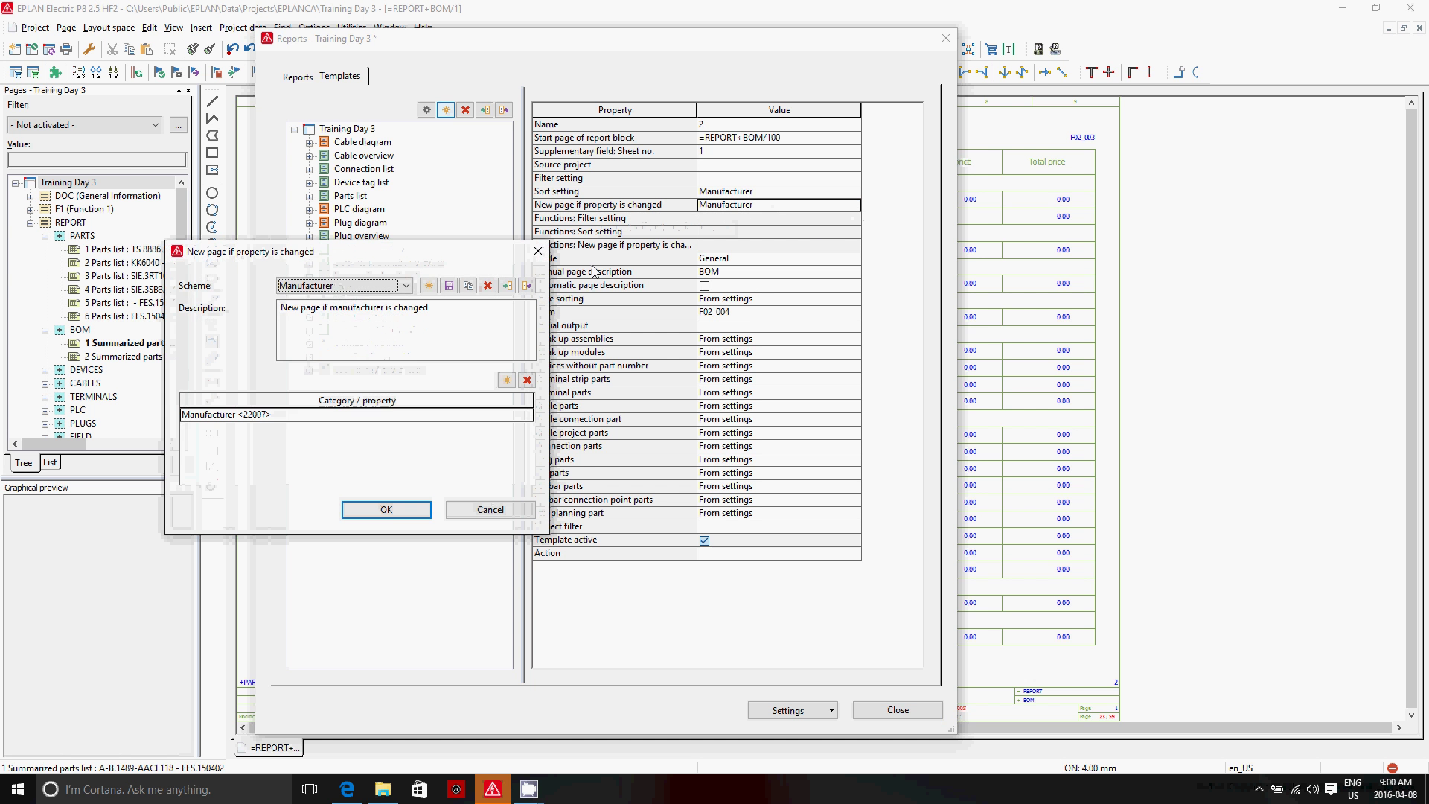
left_click(407, 286)
left_click(335, 301)
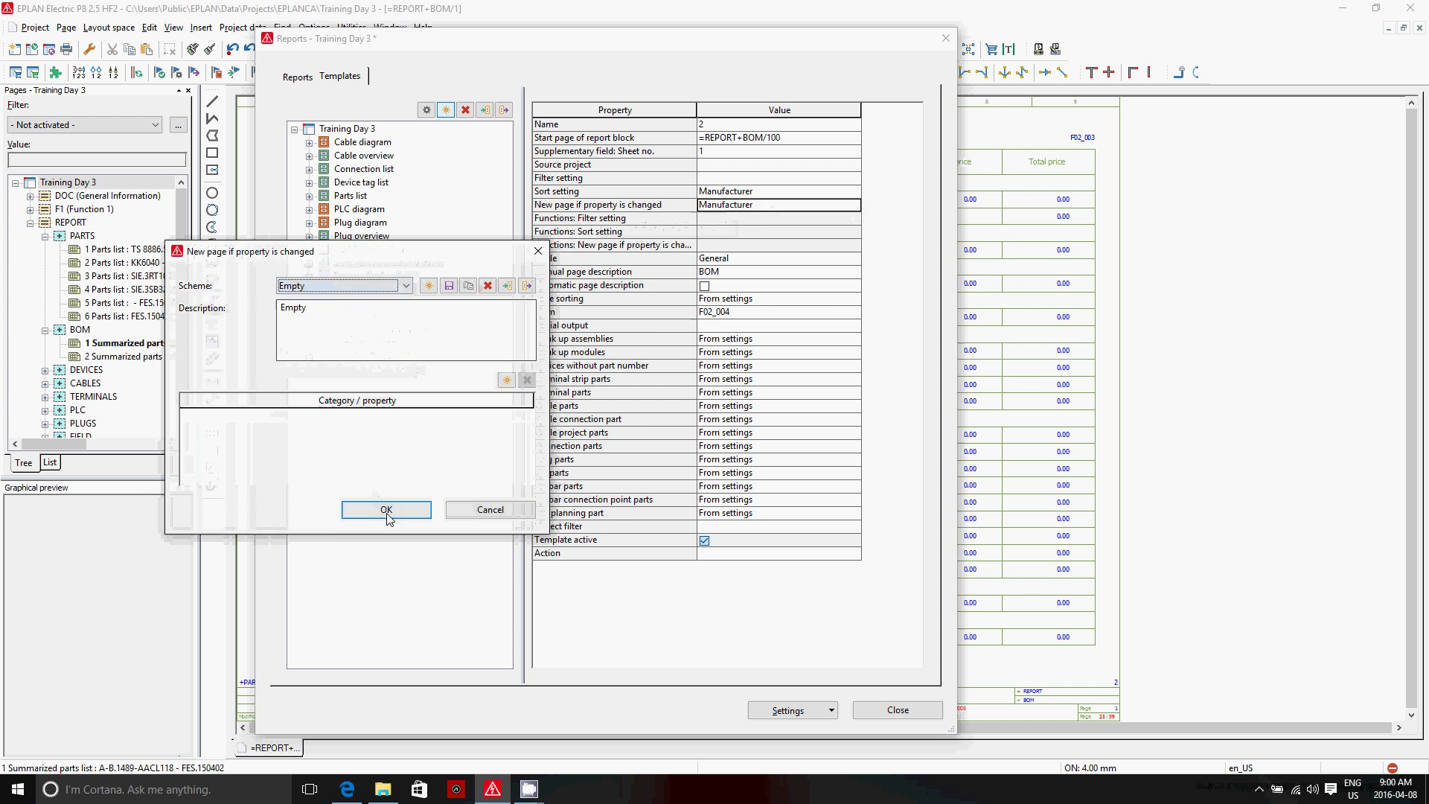
left_click(381, 509)
left_click(855, 300)
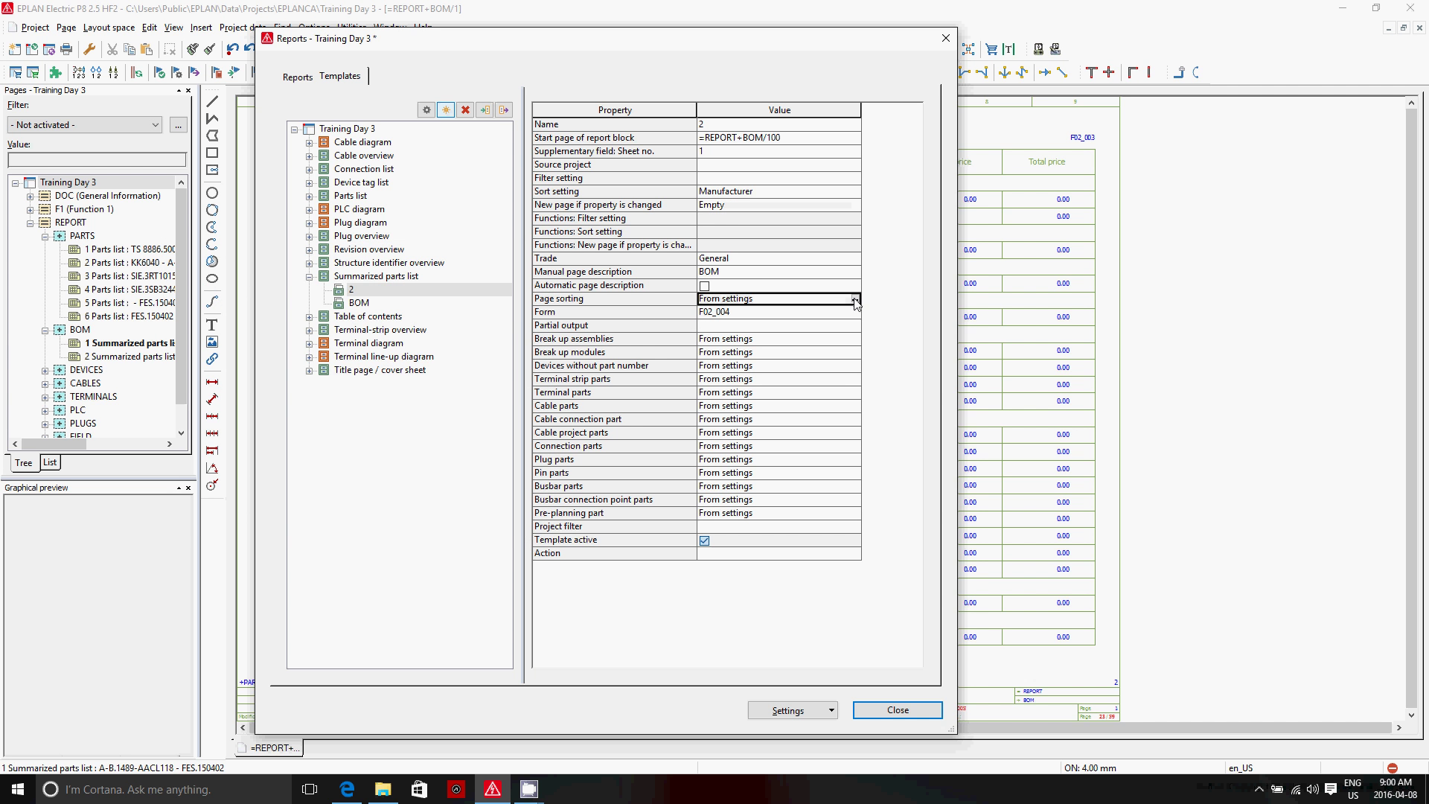
left_click(856, 299)
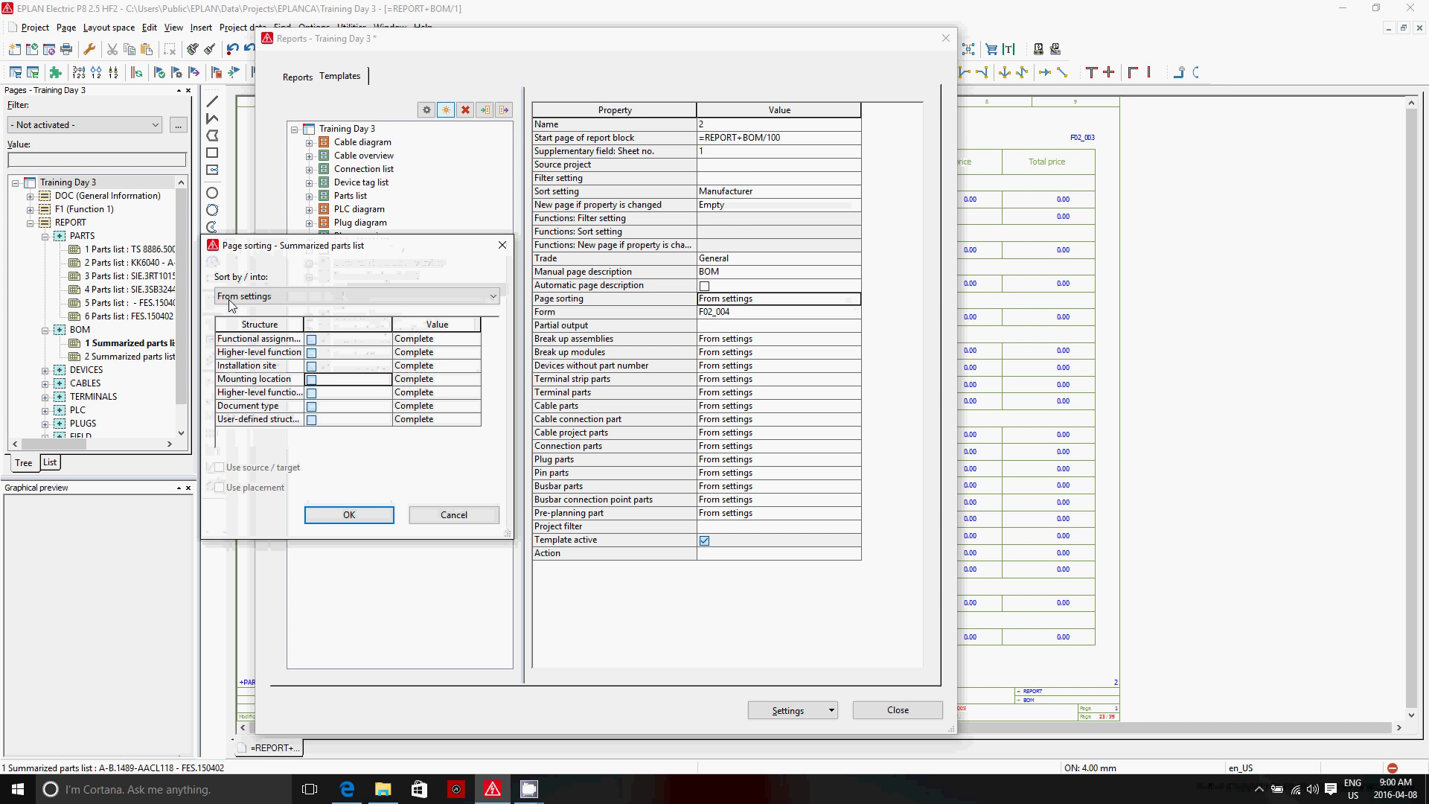
left_click(287, 297)
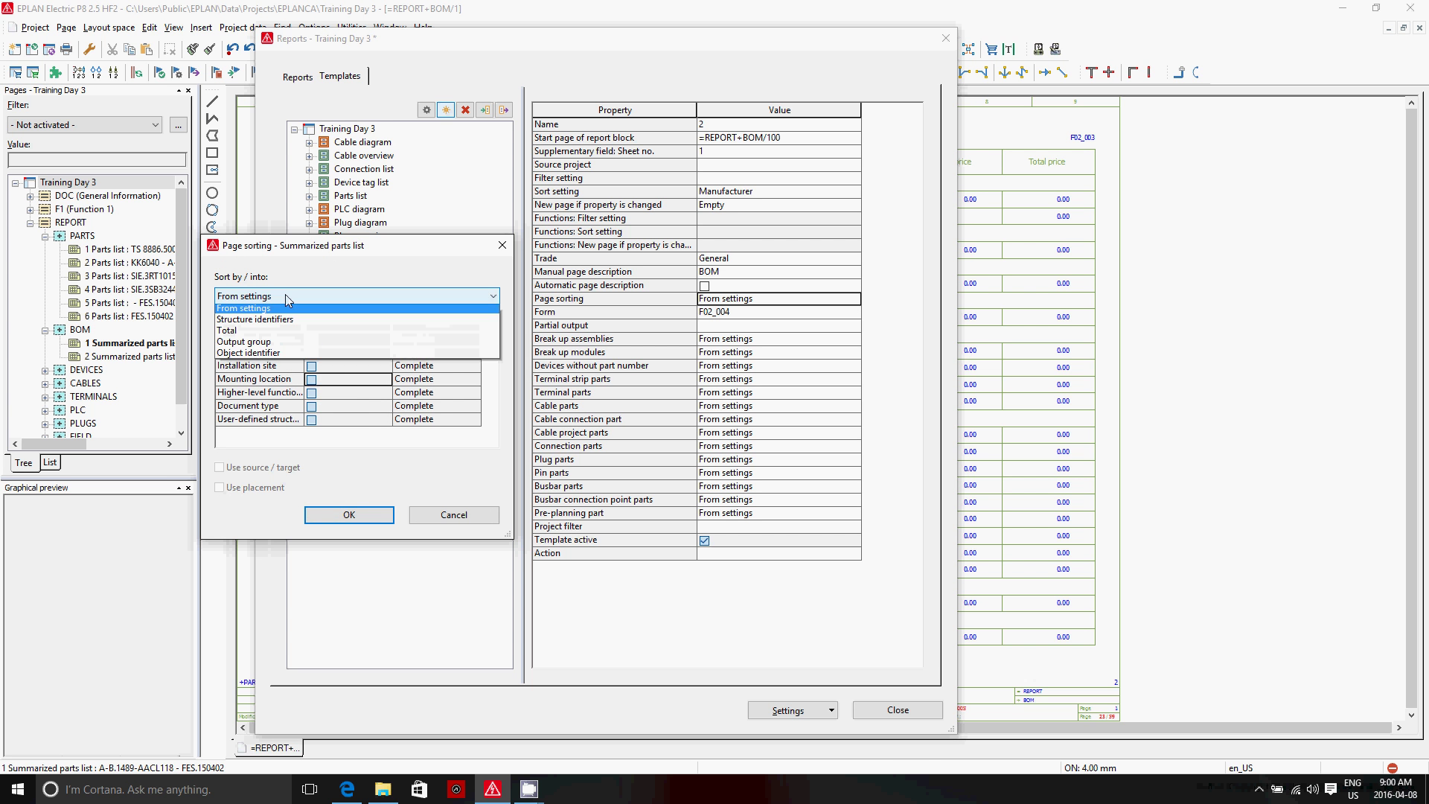
left_click(294, 324)
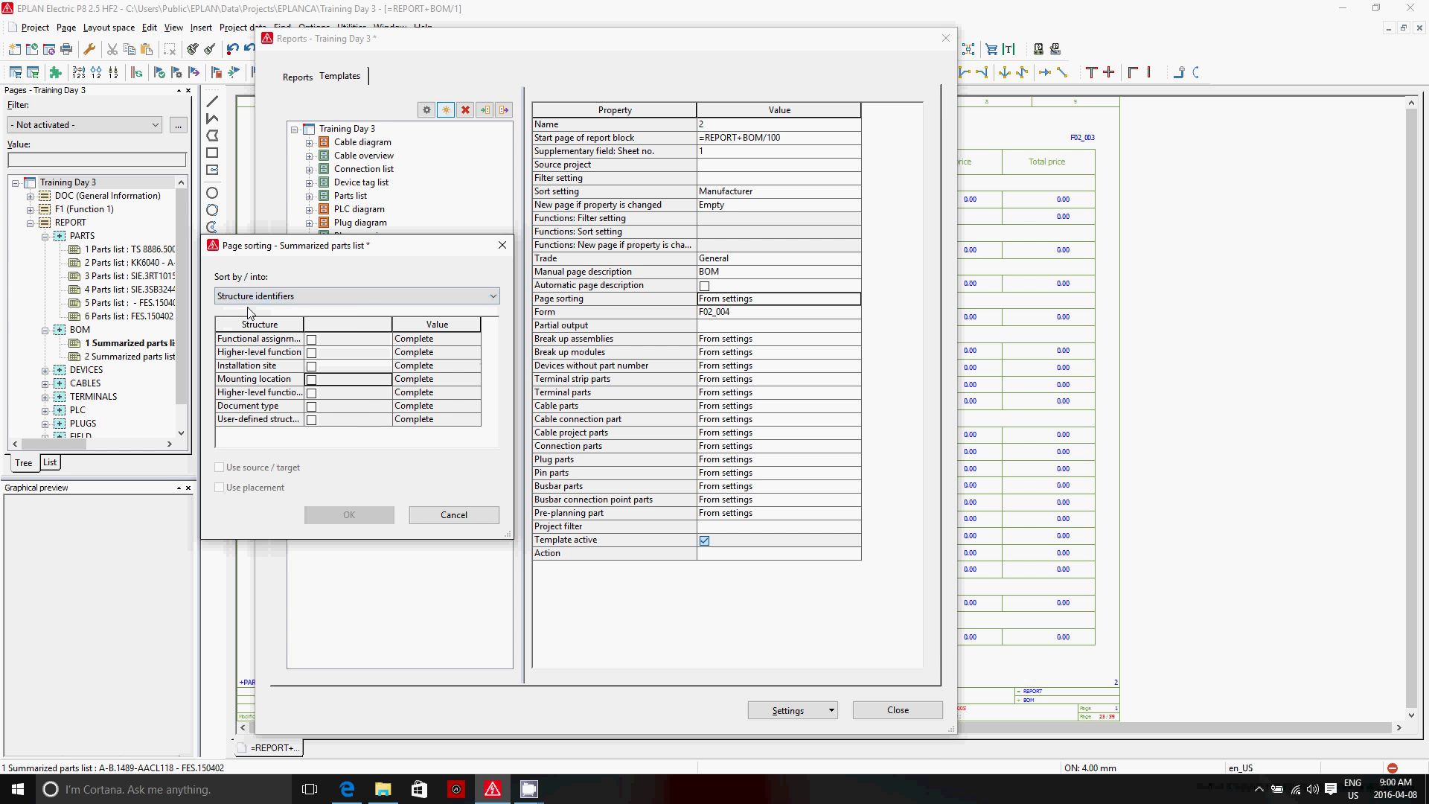
left_click(311, 380)
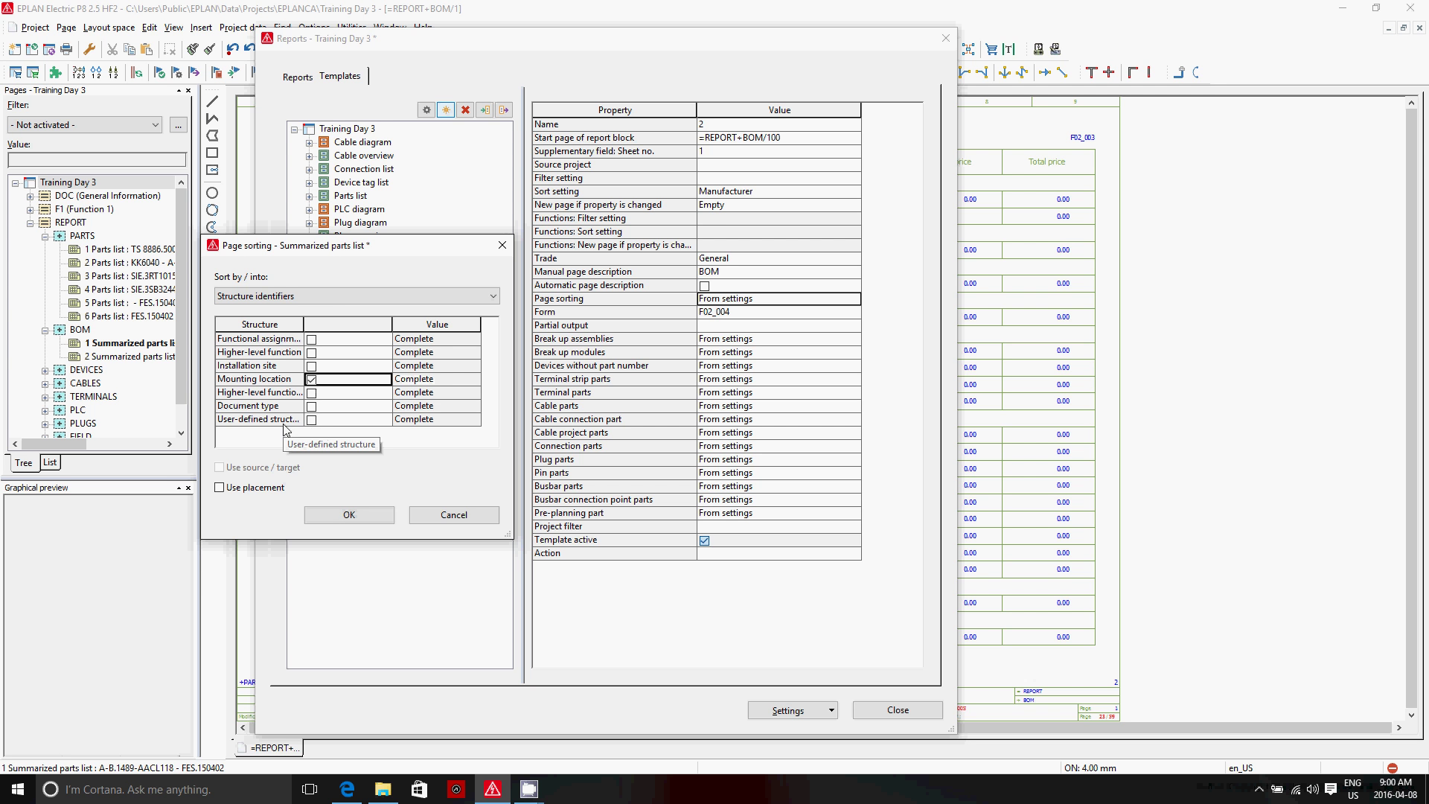
left_click(311, 379)
left_click(323, 296)
left_click(323, 311)
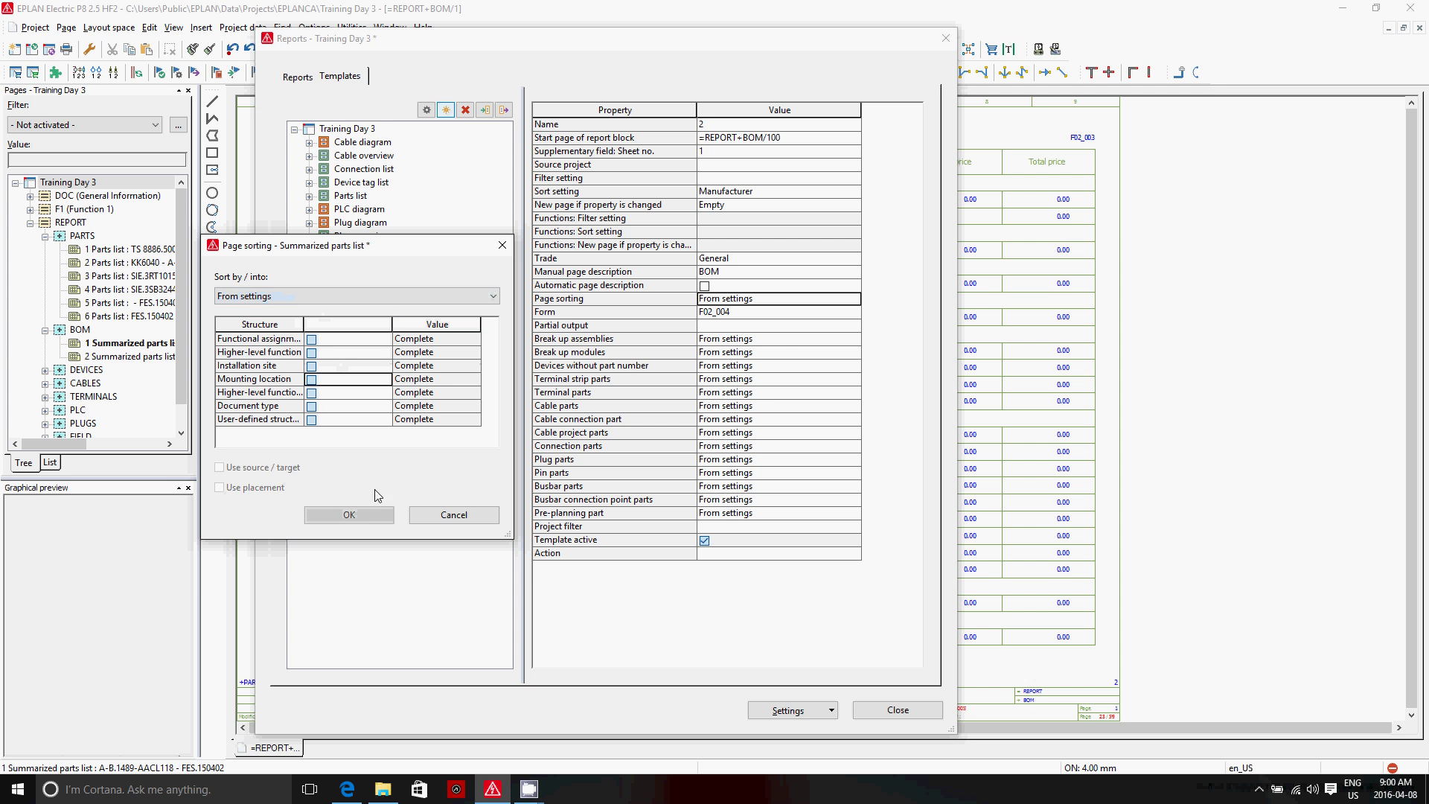
left_click(327, 515)
left_click(814, 711)
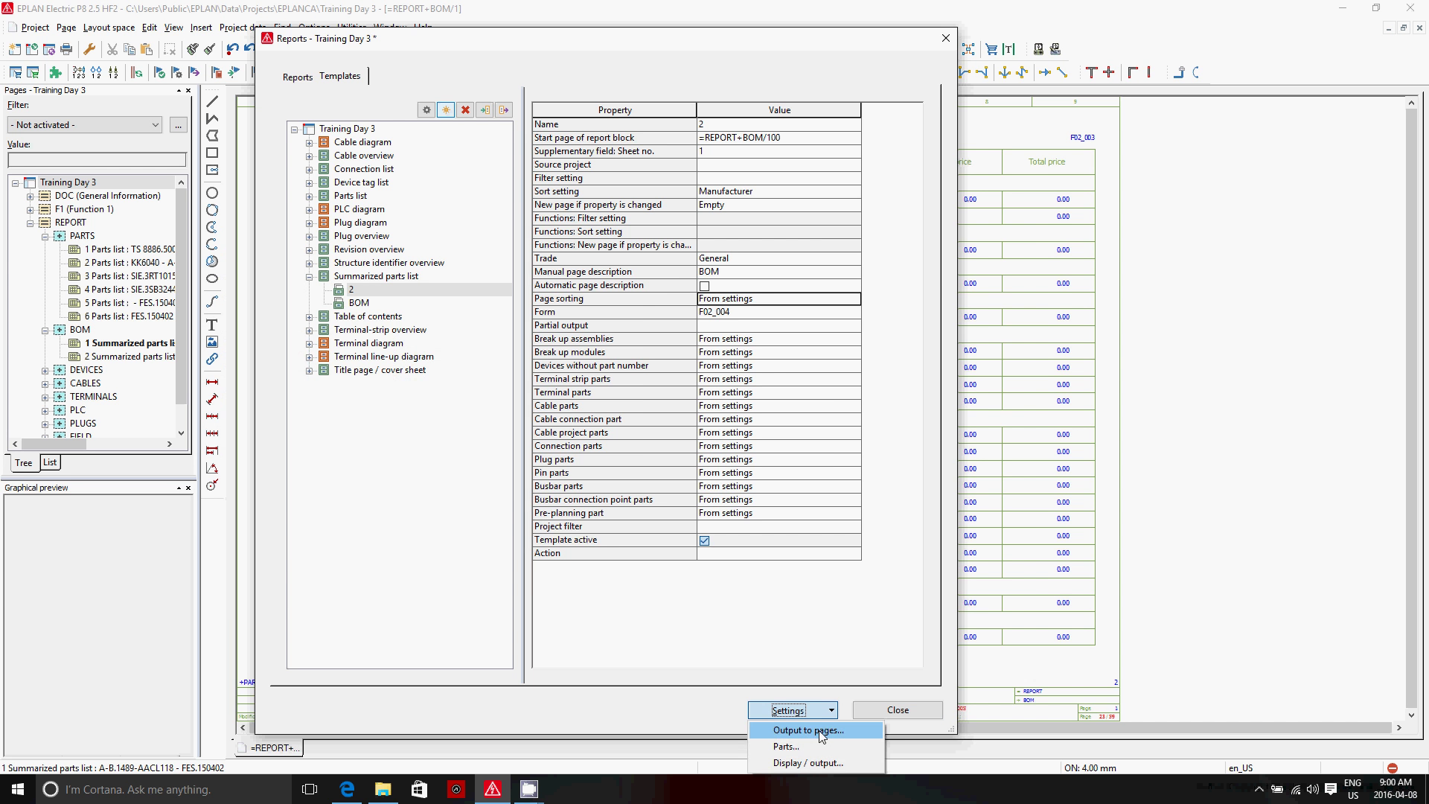
Review page sorting, form and Combine settings in Output to pages, then accept them
left_click(817, 730)
left_click(737, 293)
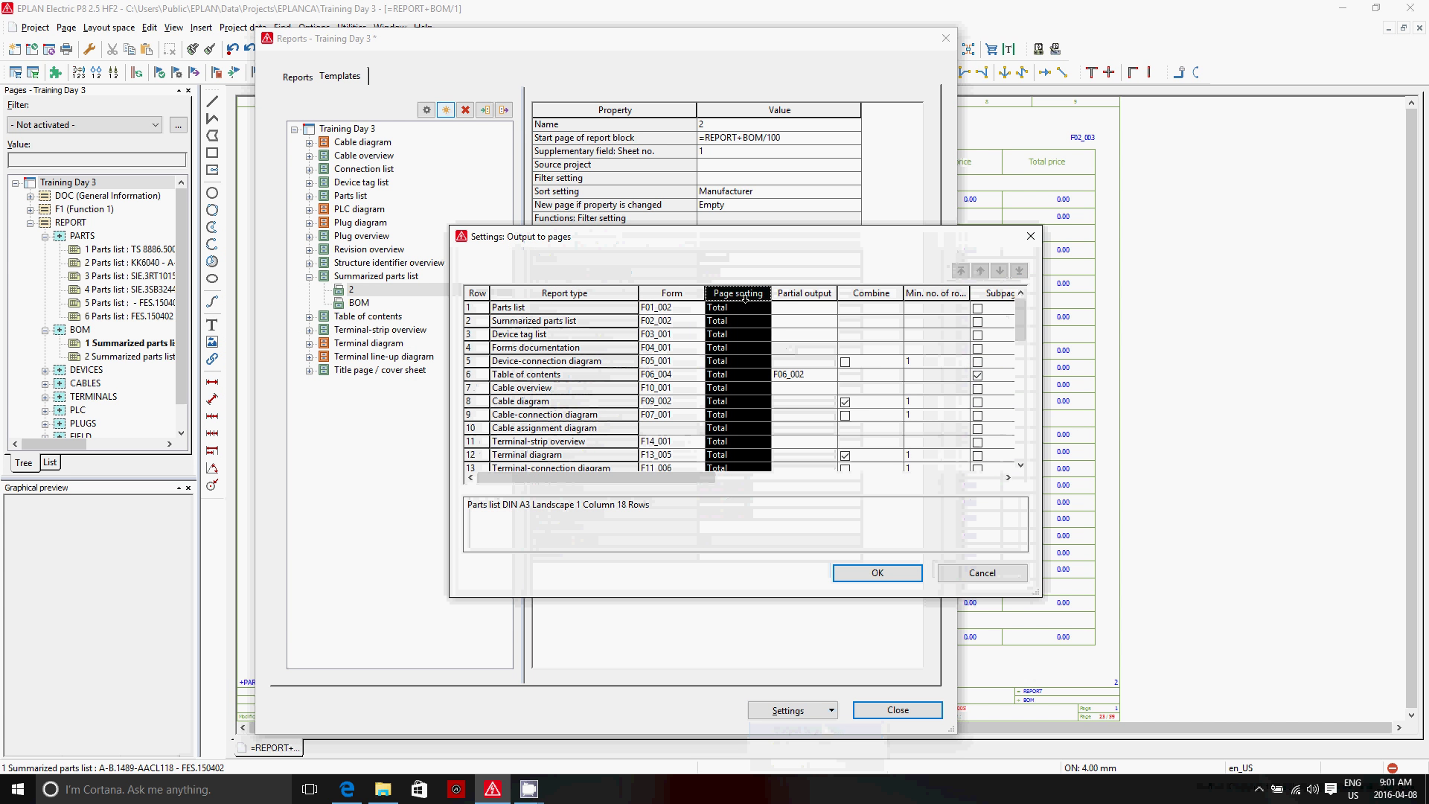
left_click(533, 325)
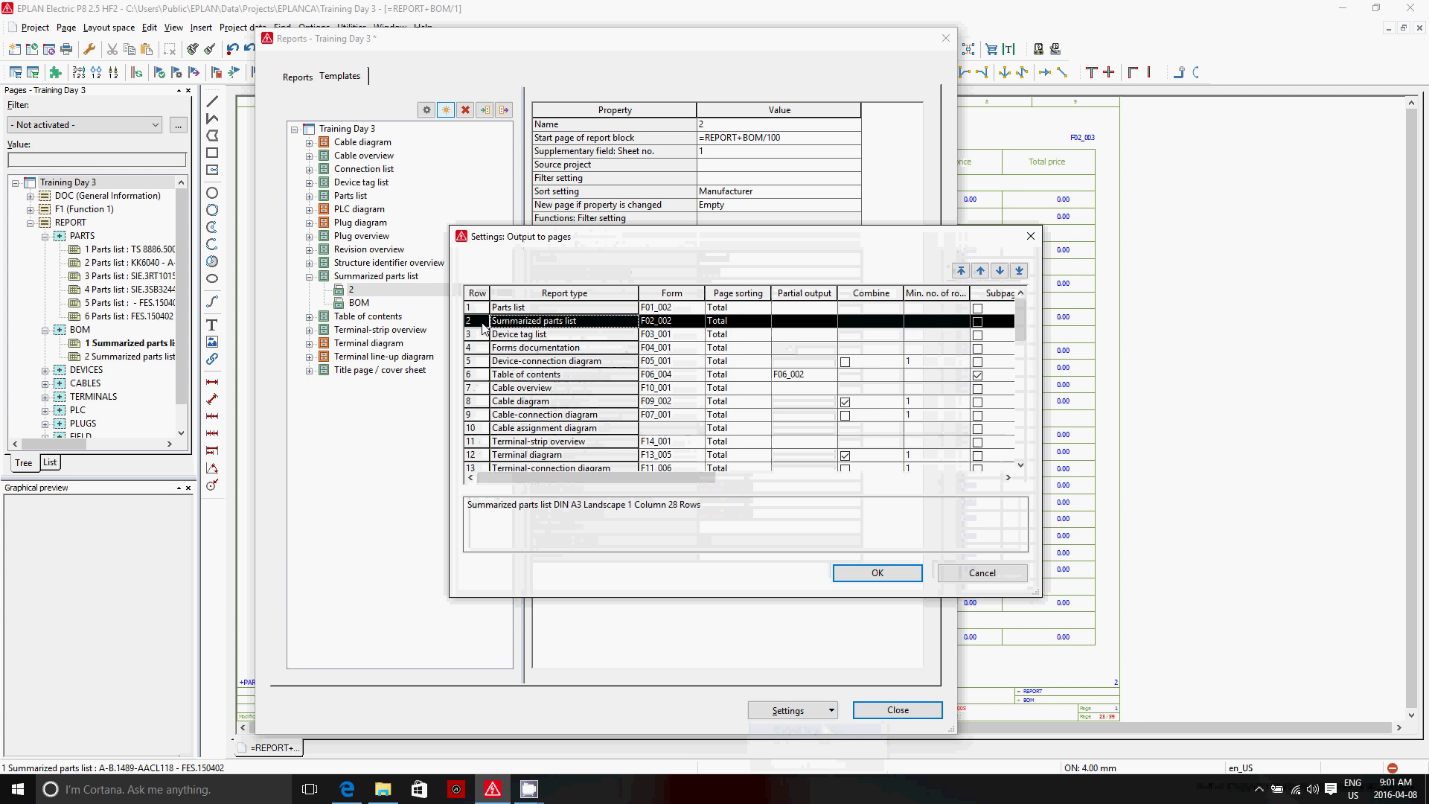
left_click(732, 321)
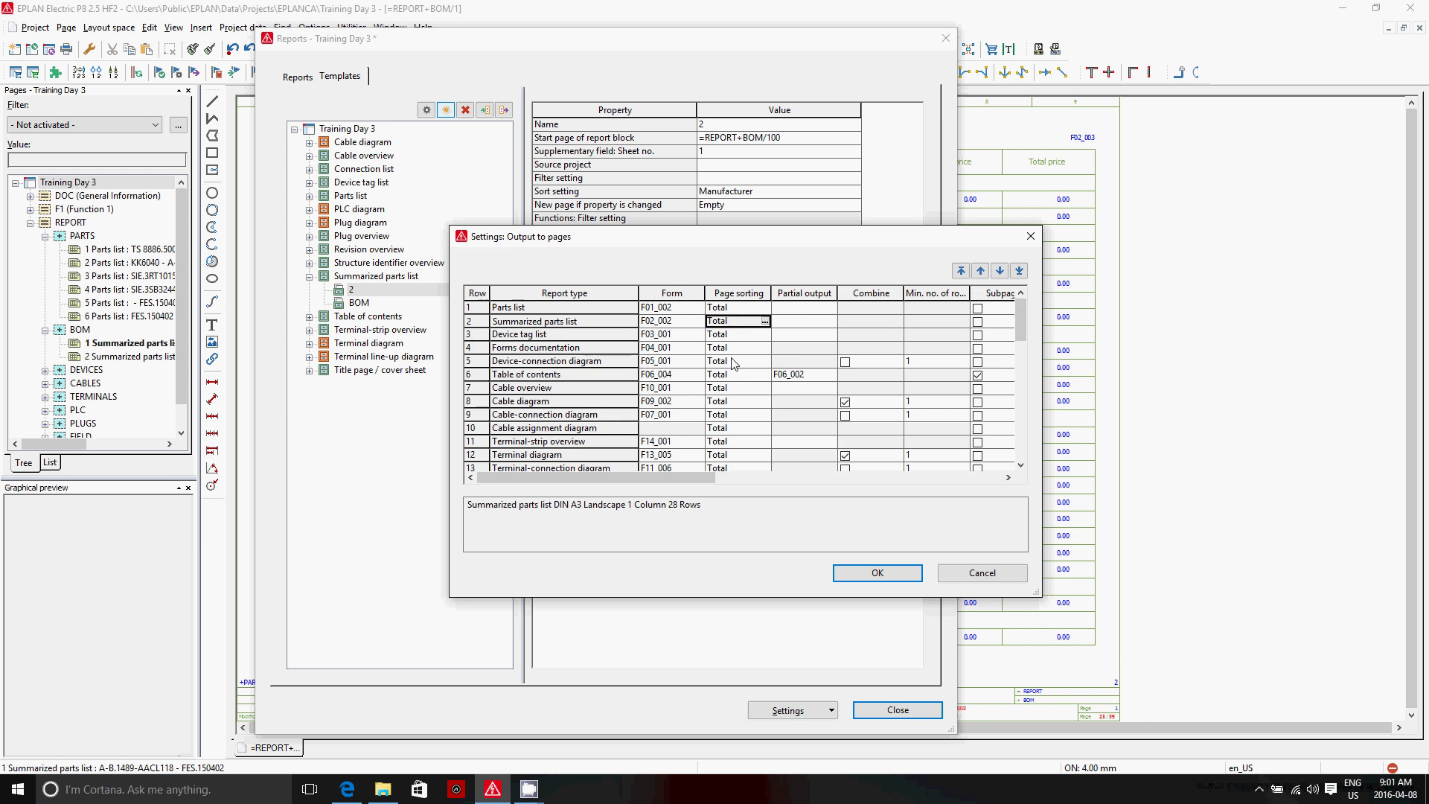
left_click(765, 321)
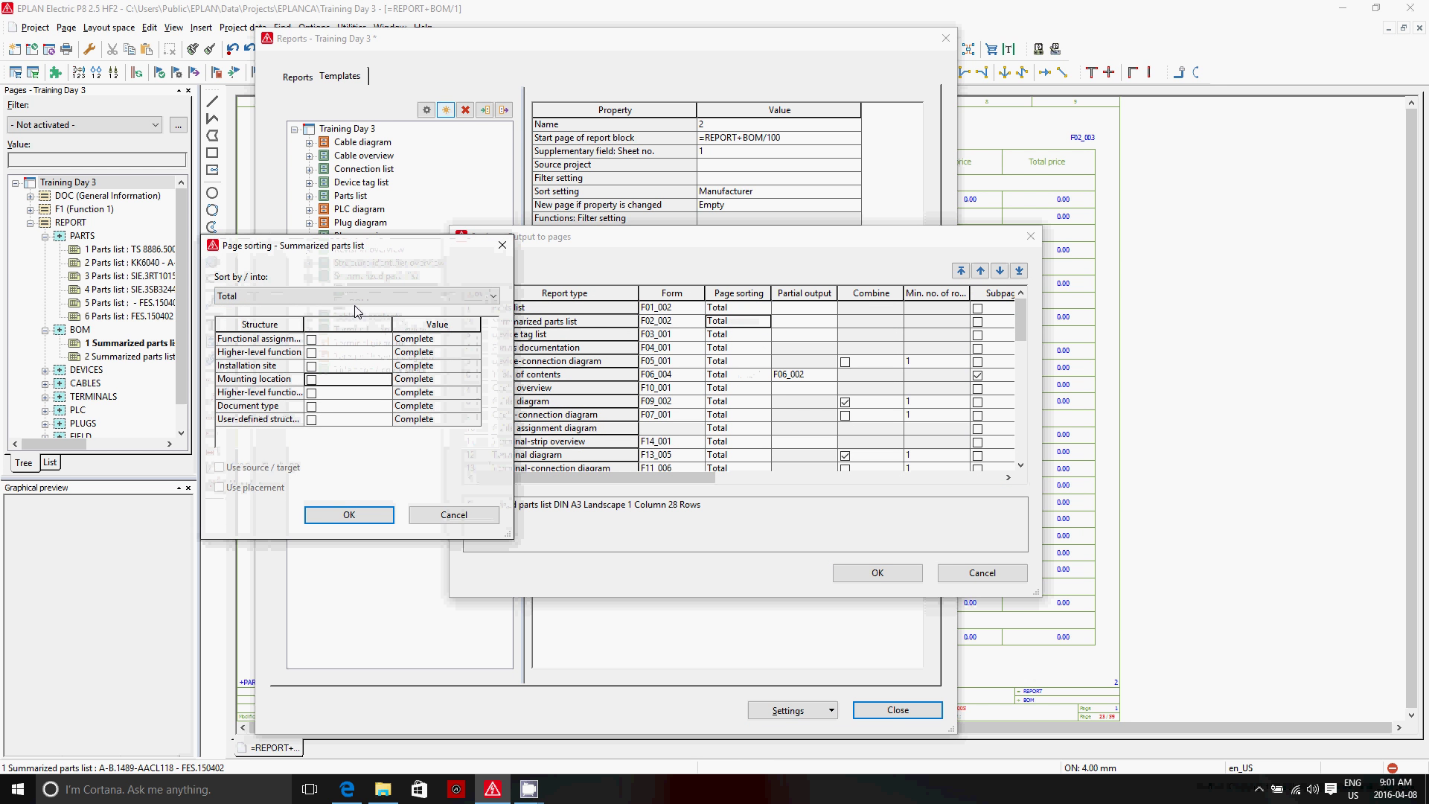
left_click(685, 322)
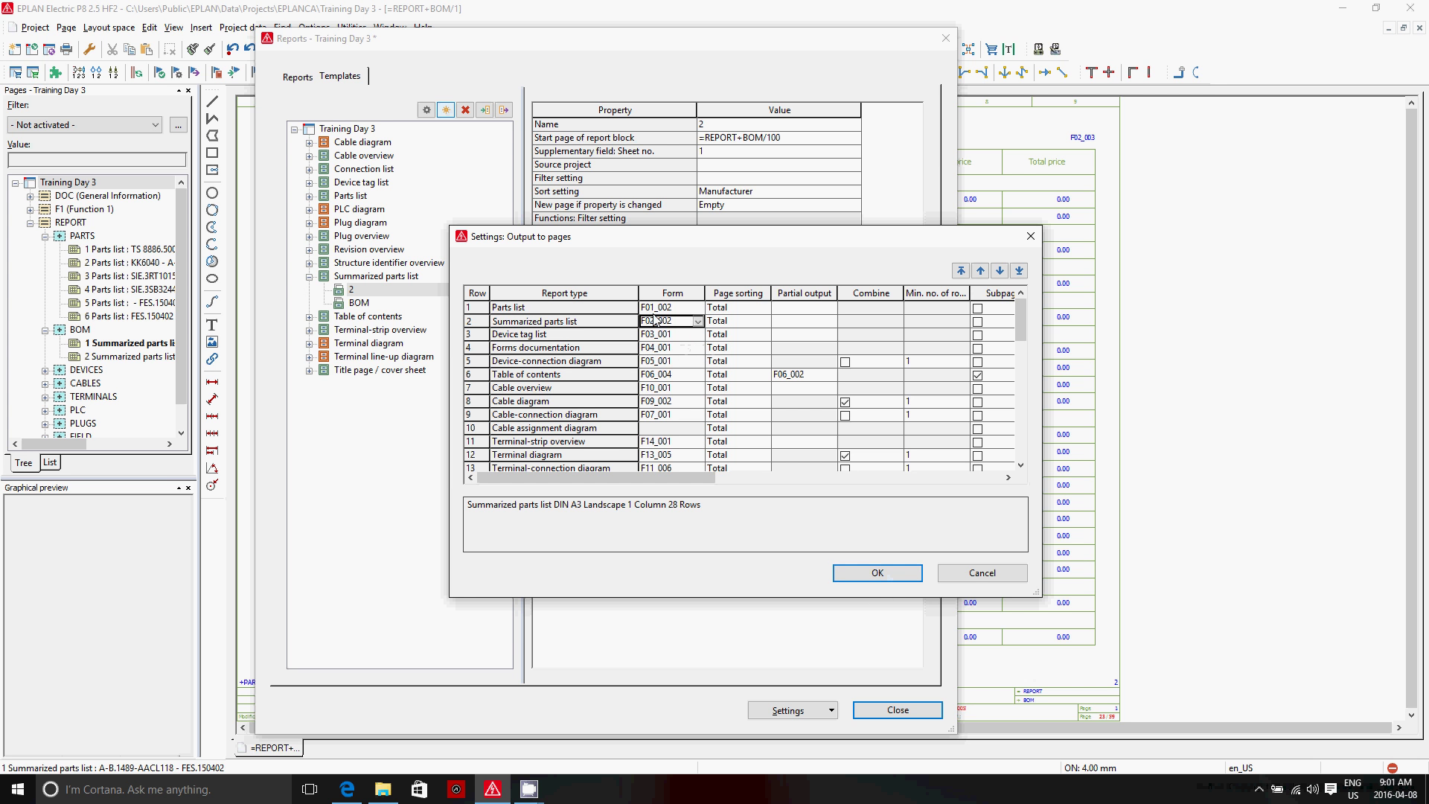
left_click(871, 292)
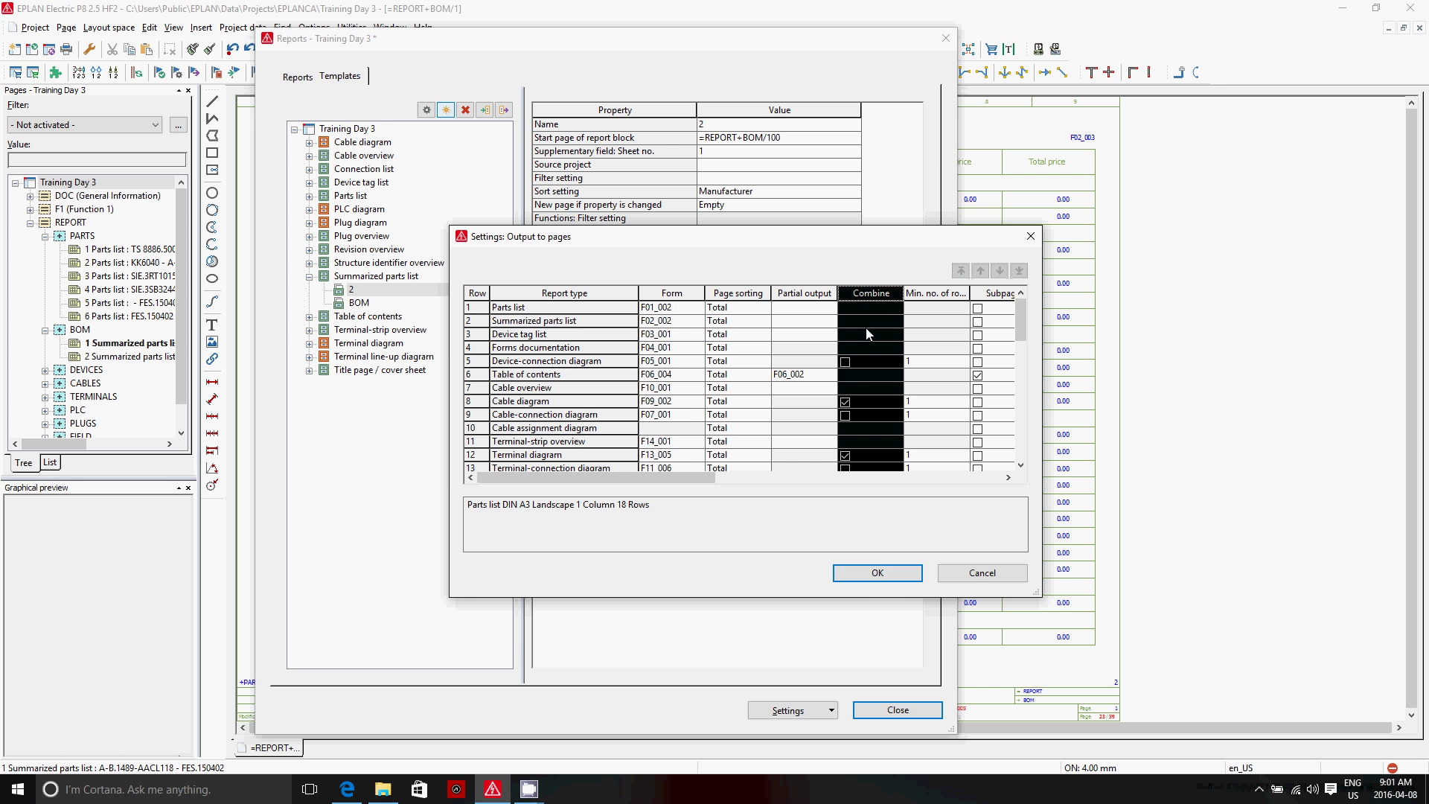
left_click(861, 401)
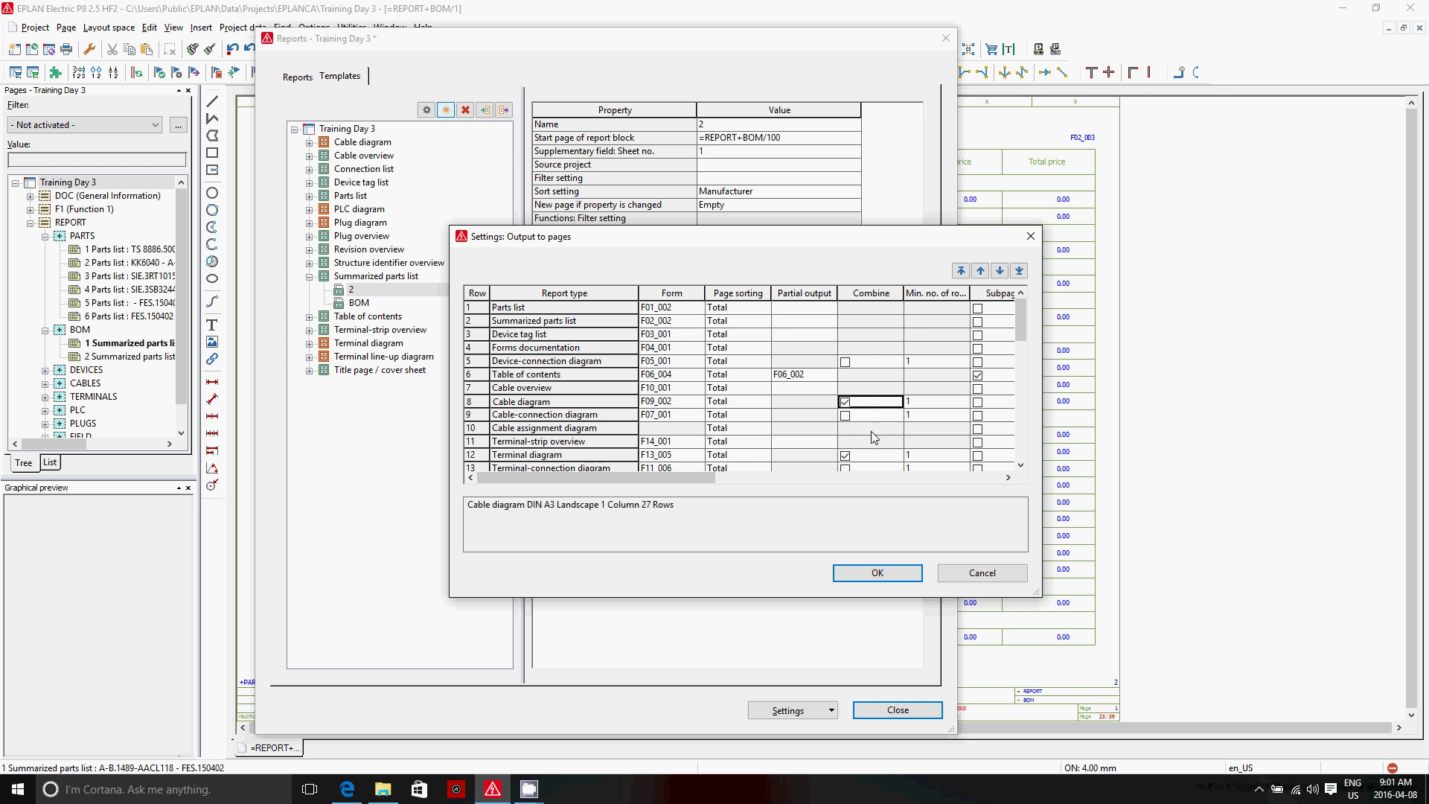
left_click(562, 401)
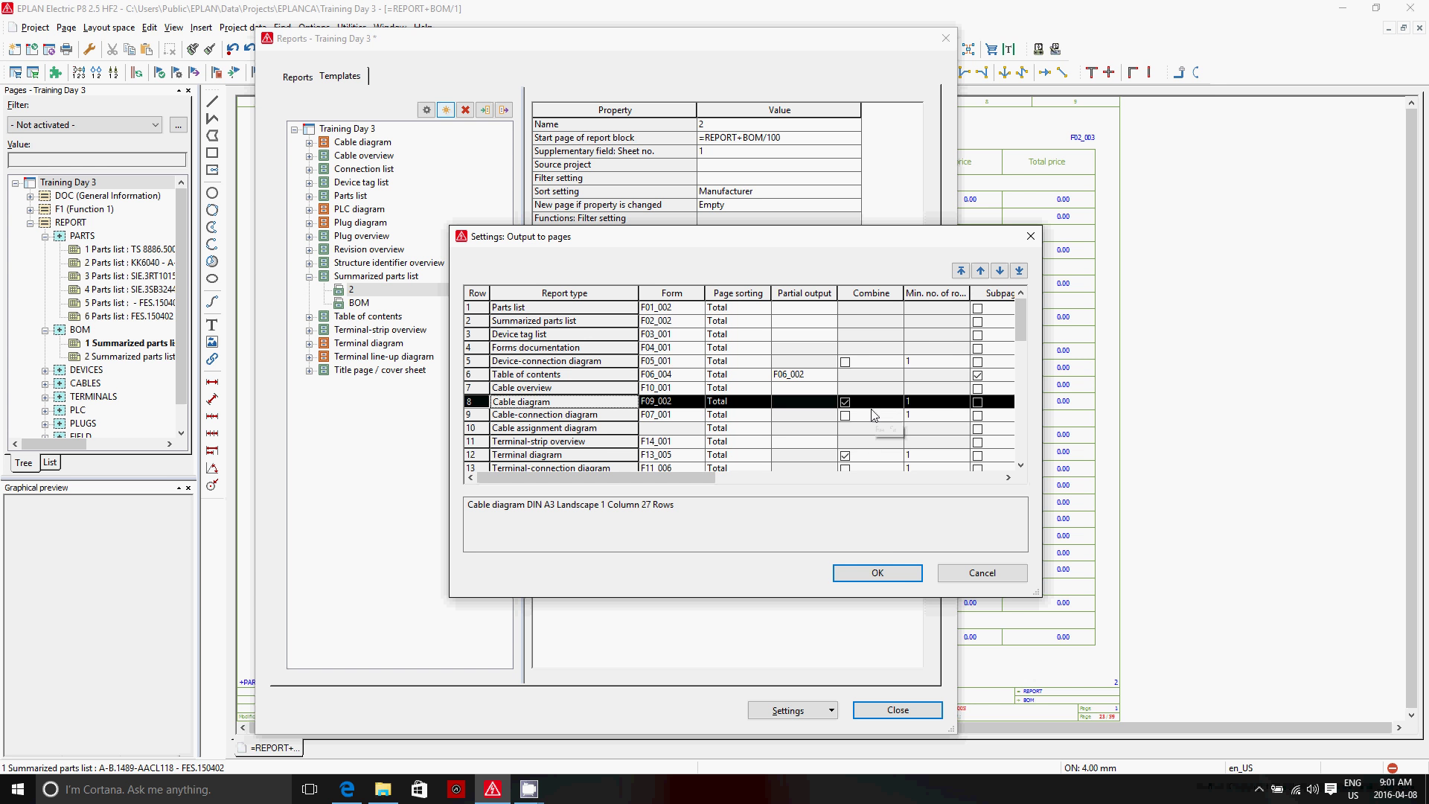
left_click(902, 575)
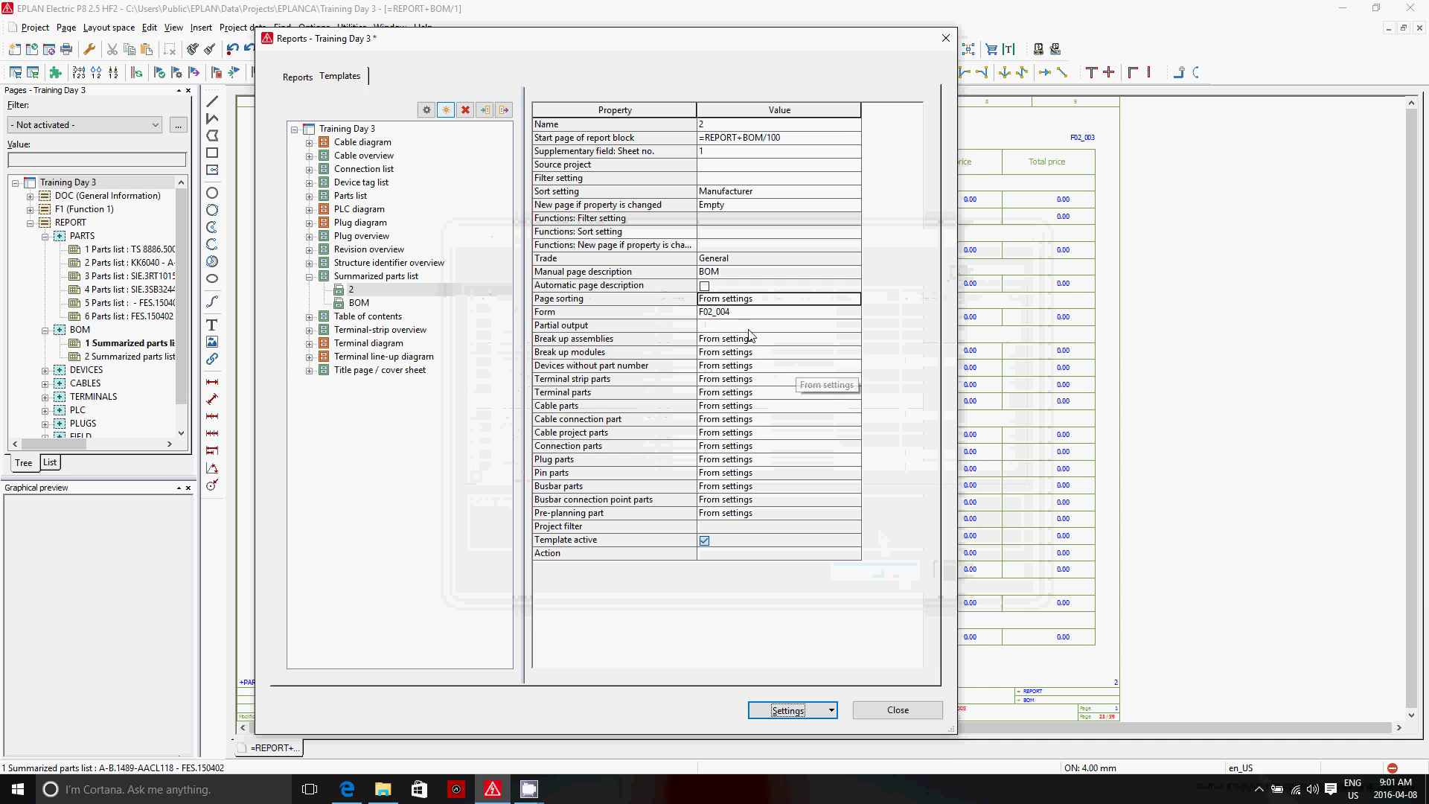
Turn on Break up assemblies and Break up modules in the parts settings
left_click(614, 341)
left_click(616, 353)
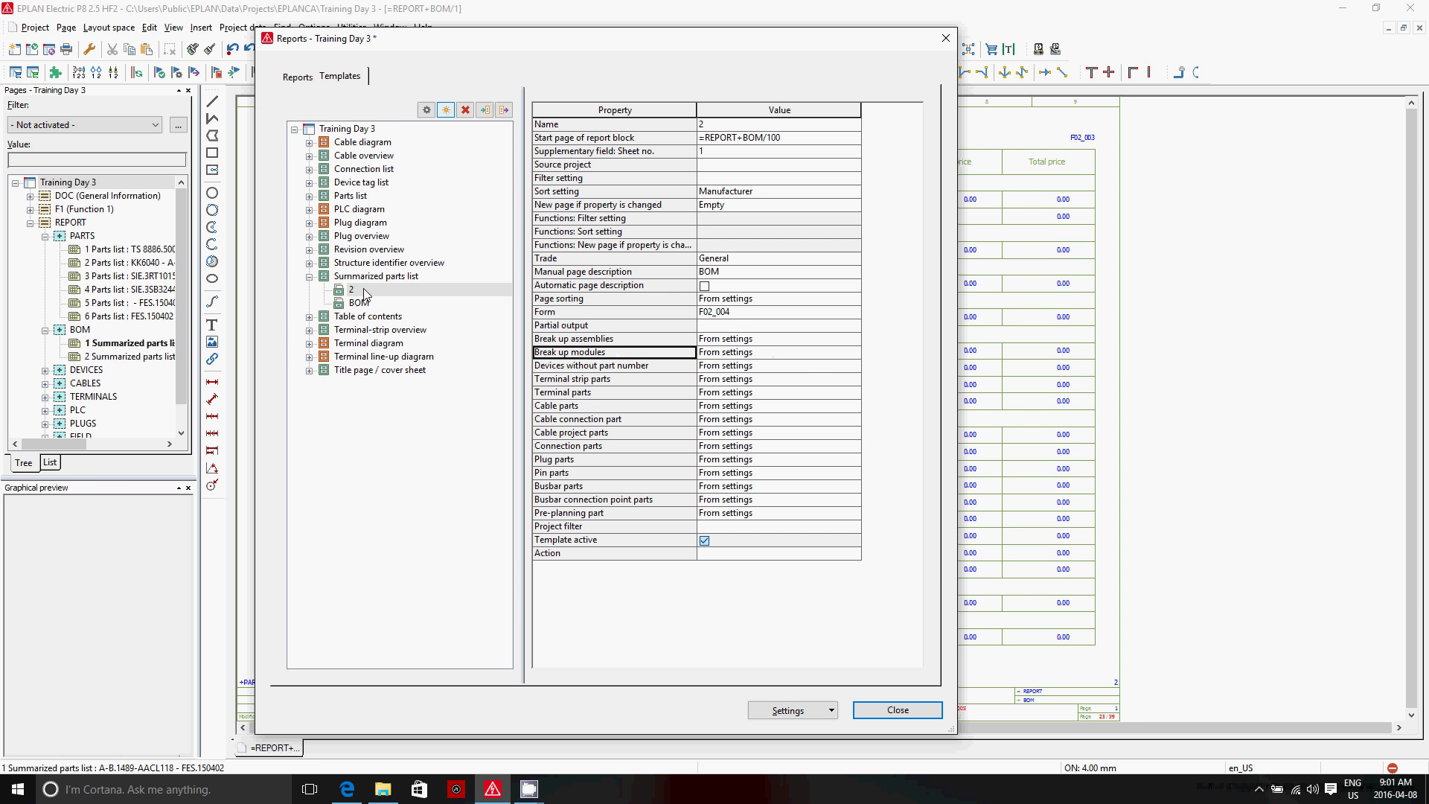
left_click(620, 355, "shift")
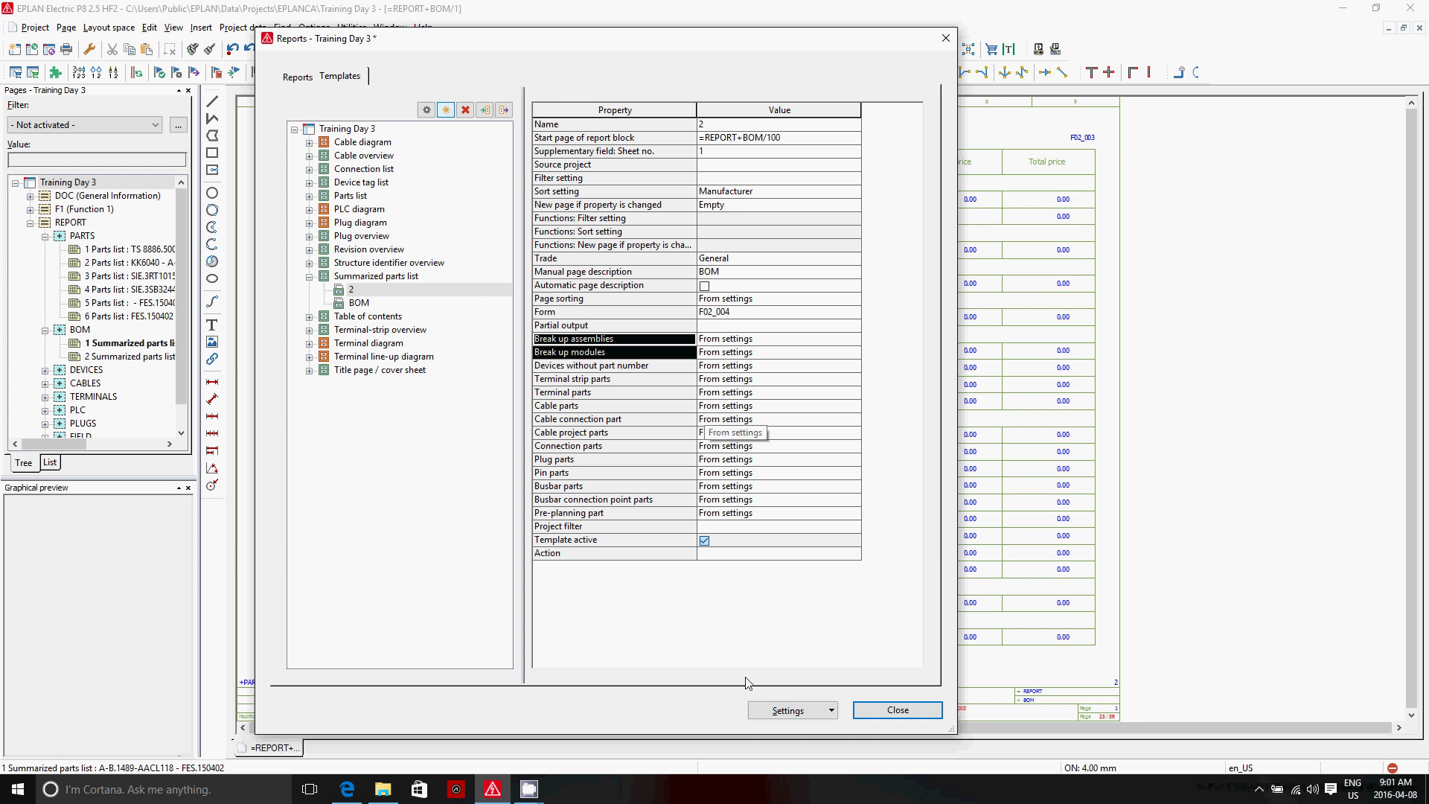
left_click(811, 712)
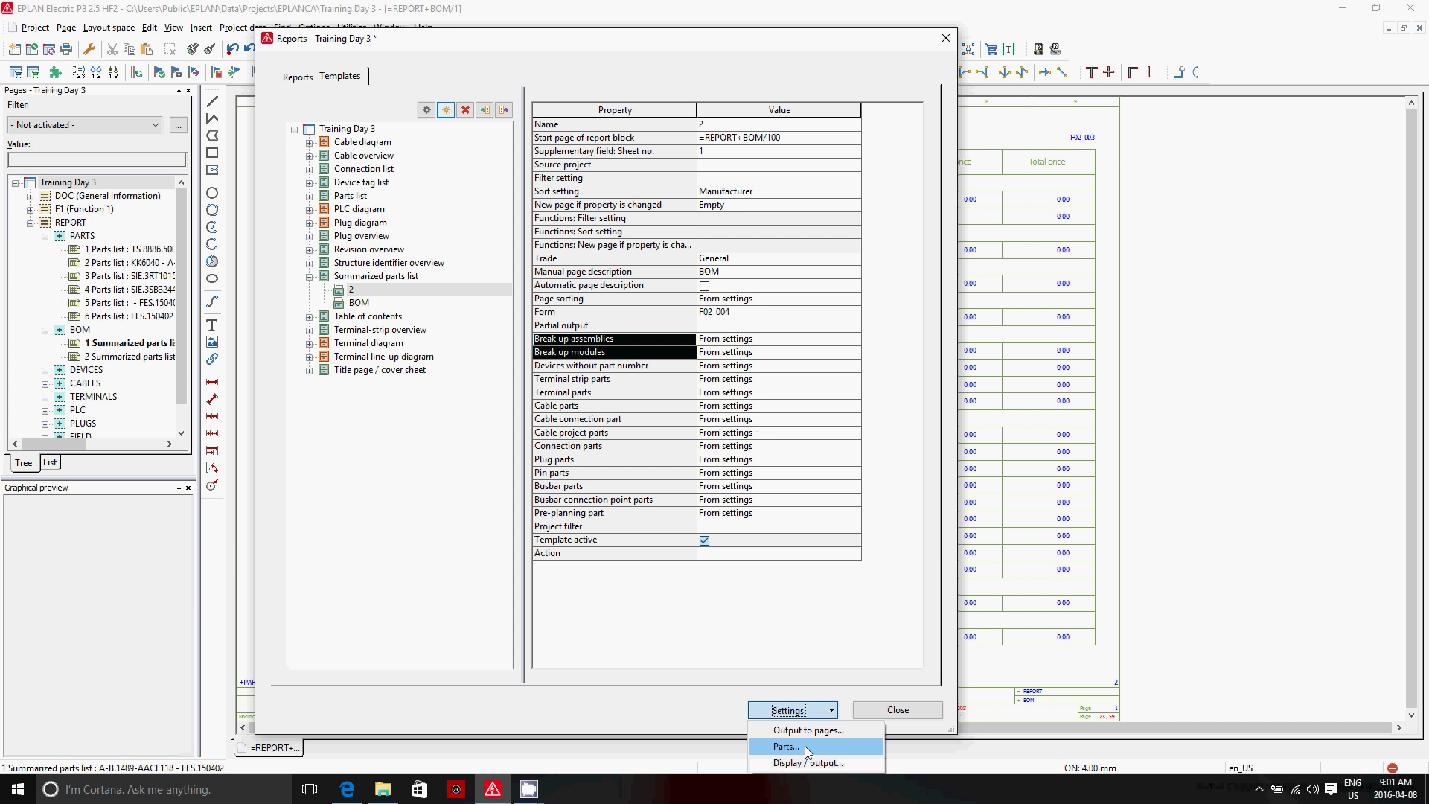
left_click(787, 746)
left_click(292, 169)
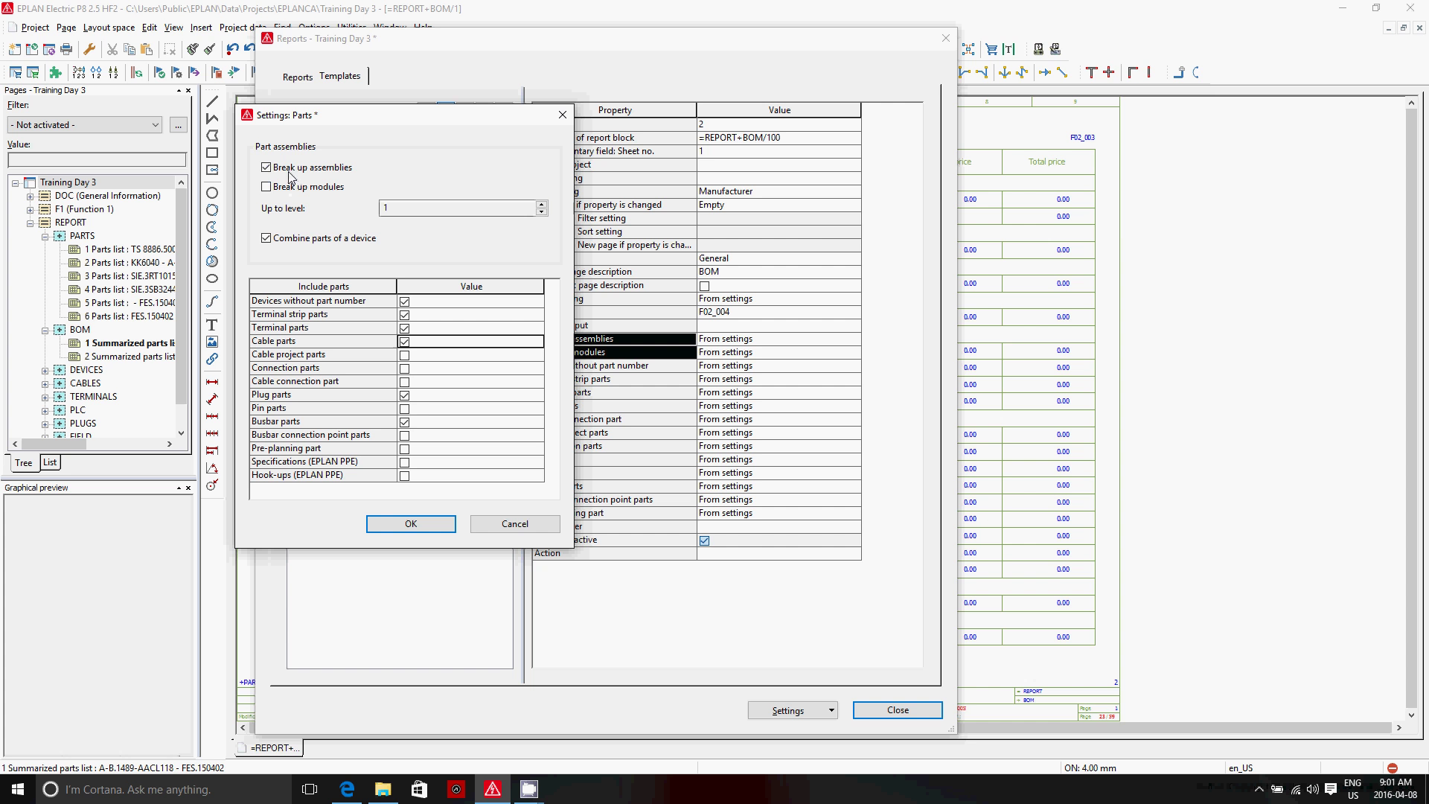
left_click(292, 187)
left_click(289, 167)
left_click(297, 190)
left_click(327, 186)
left_click(320, 168)
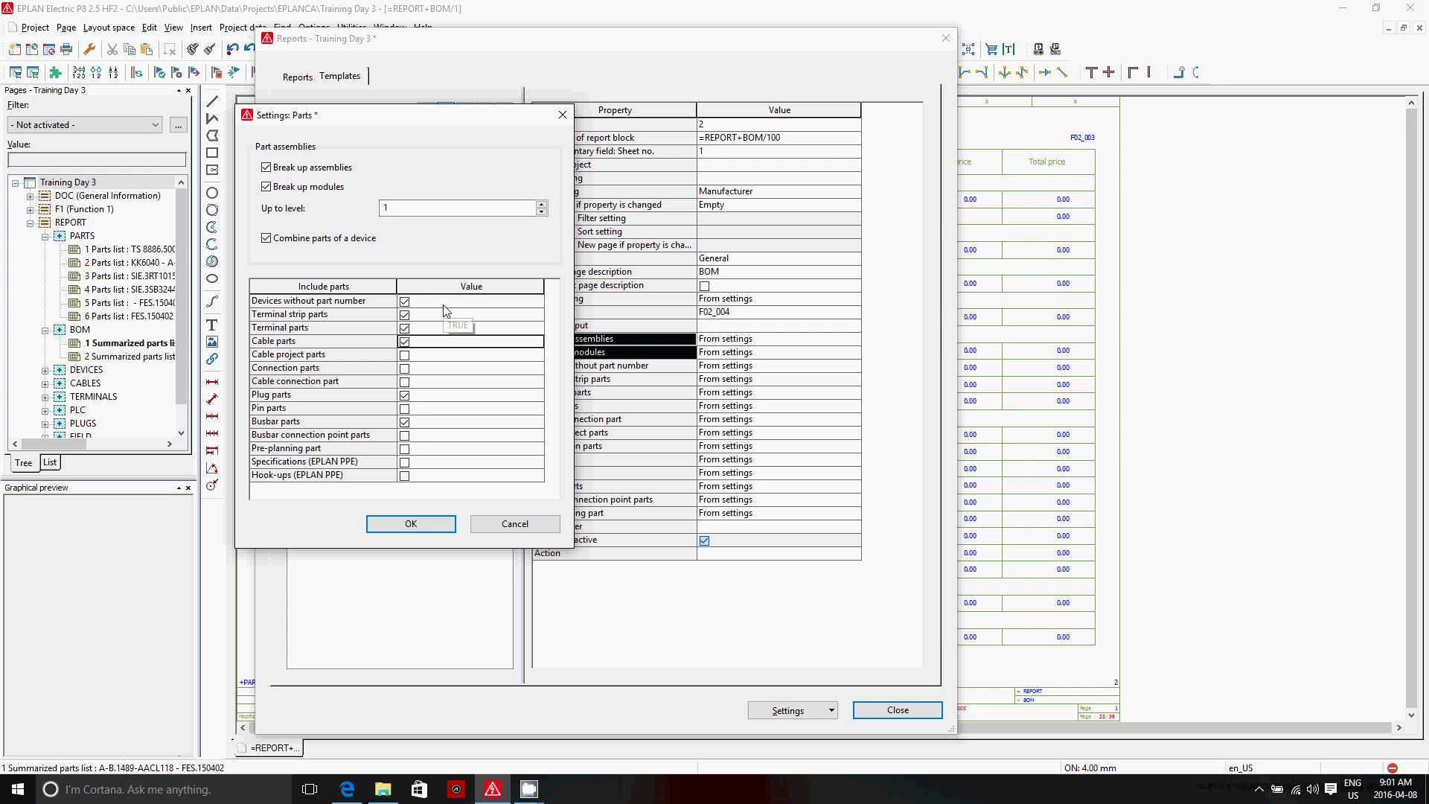
Keep terminal parts included and accept the parts settings
left_click(435, 329)
left_click(439, 343)
left_click(405, 329)
left_click(405, 329)
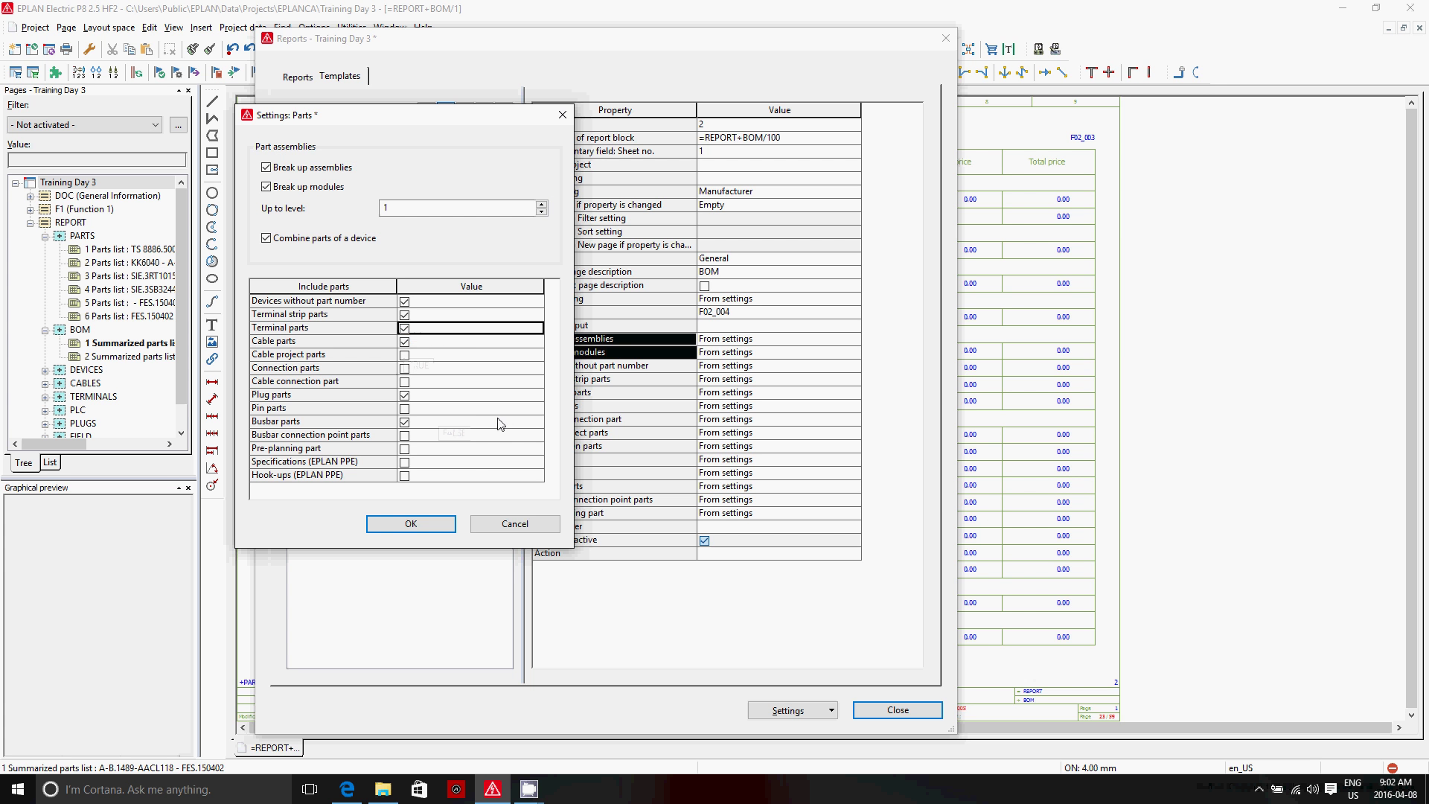
left_click(422, 527)
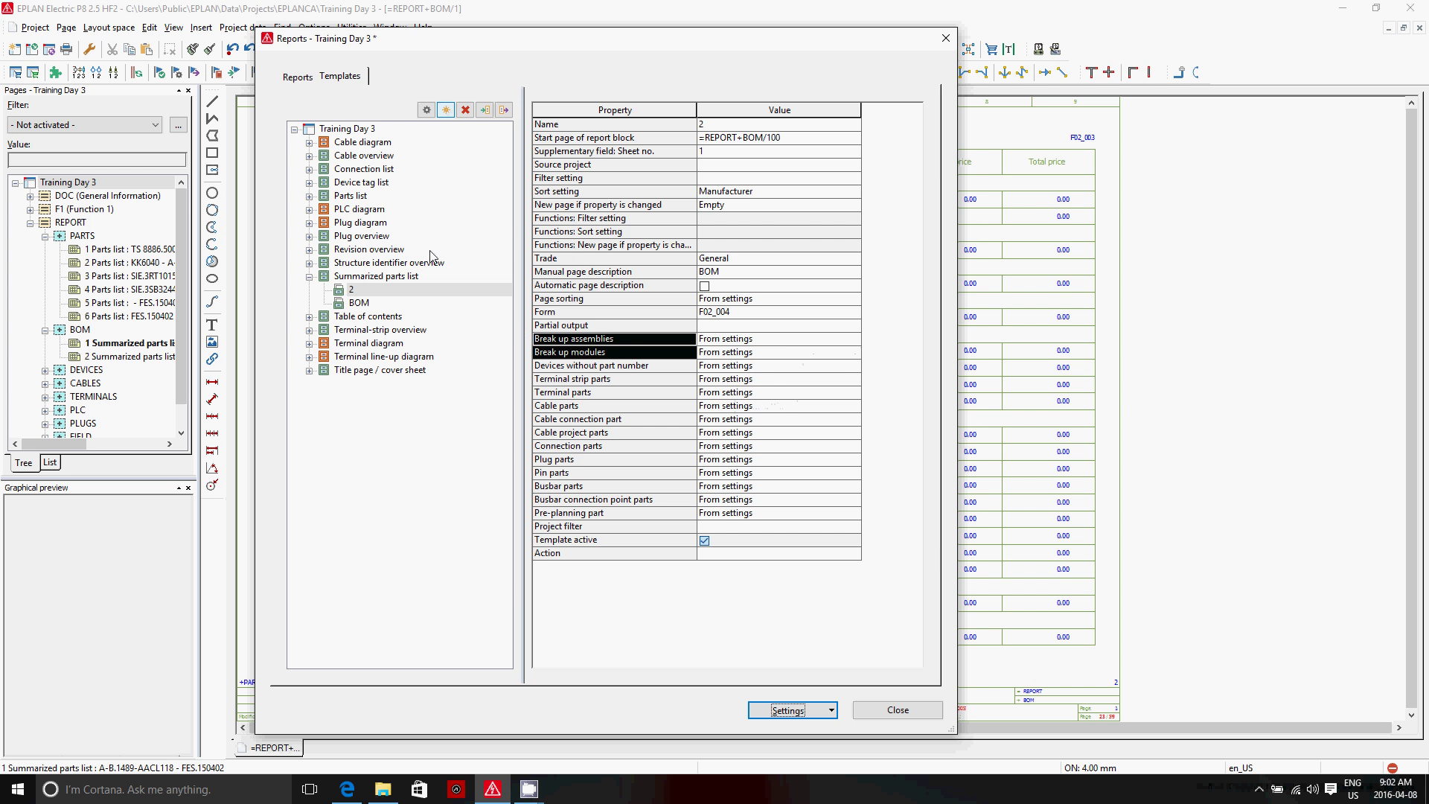
Restore the Manufacturer page-break scheme and regenerate the BOM report starting at page 100
left_click(426, 109)
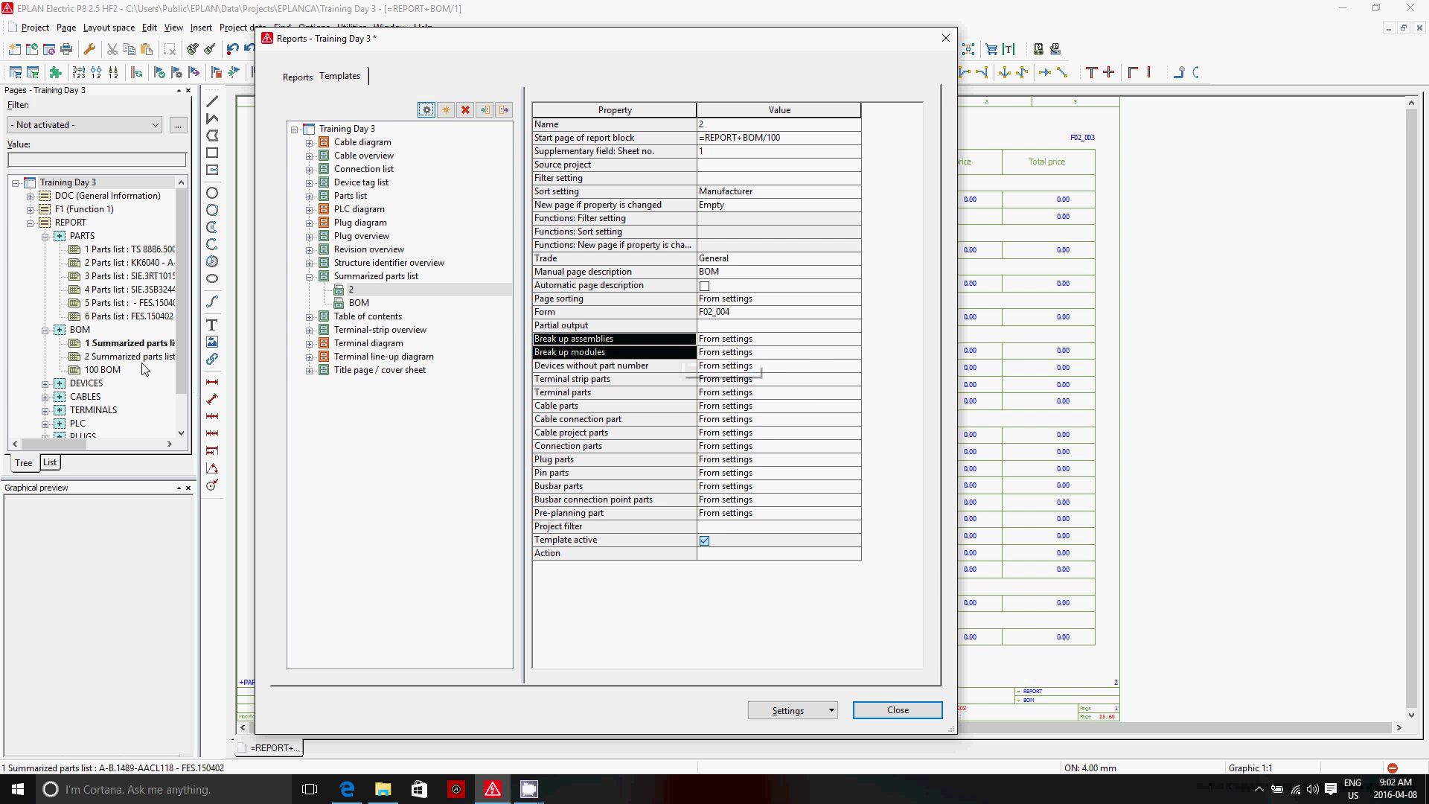
left_click(855, 209)
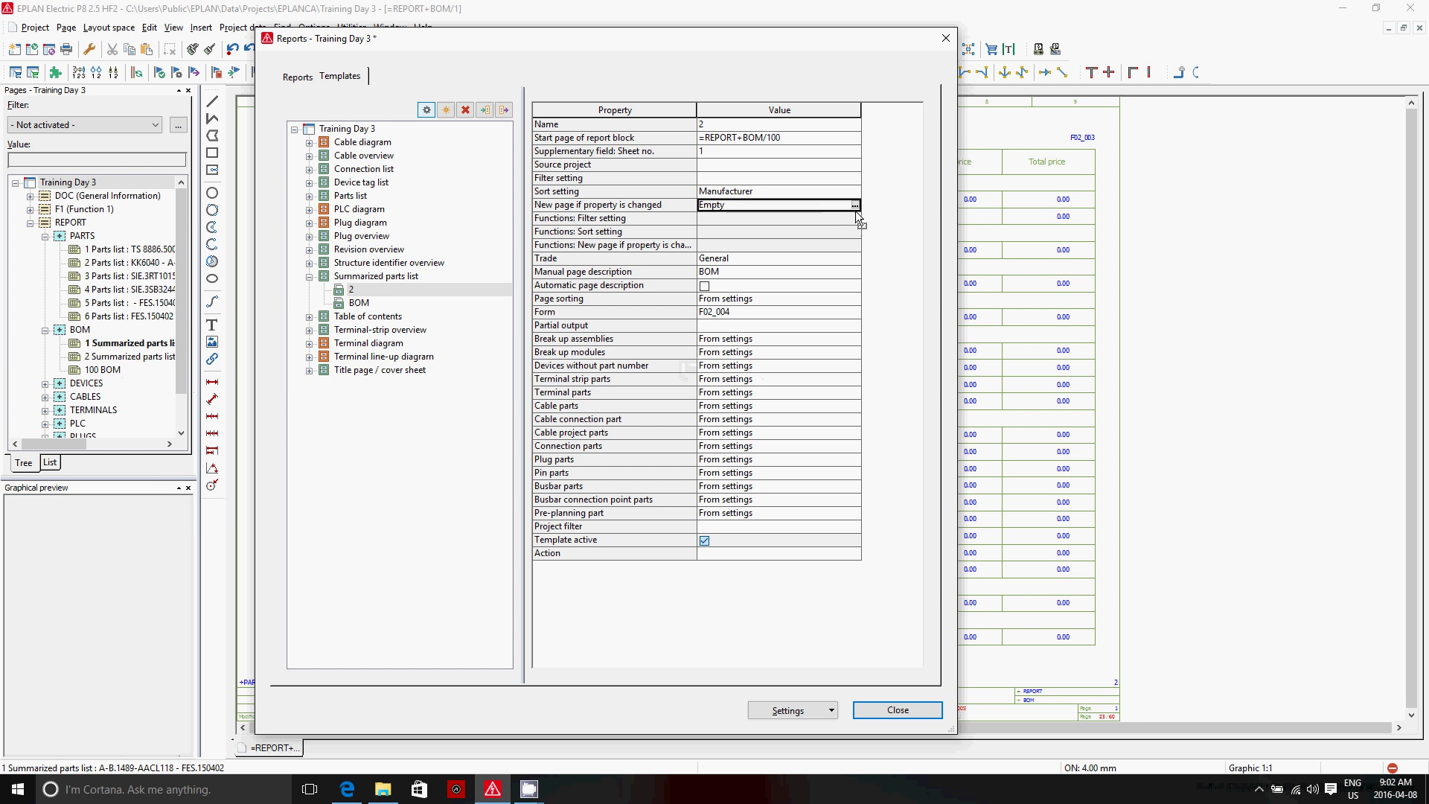
left_click(856, 206)
left_click(406, 286)
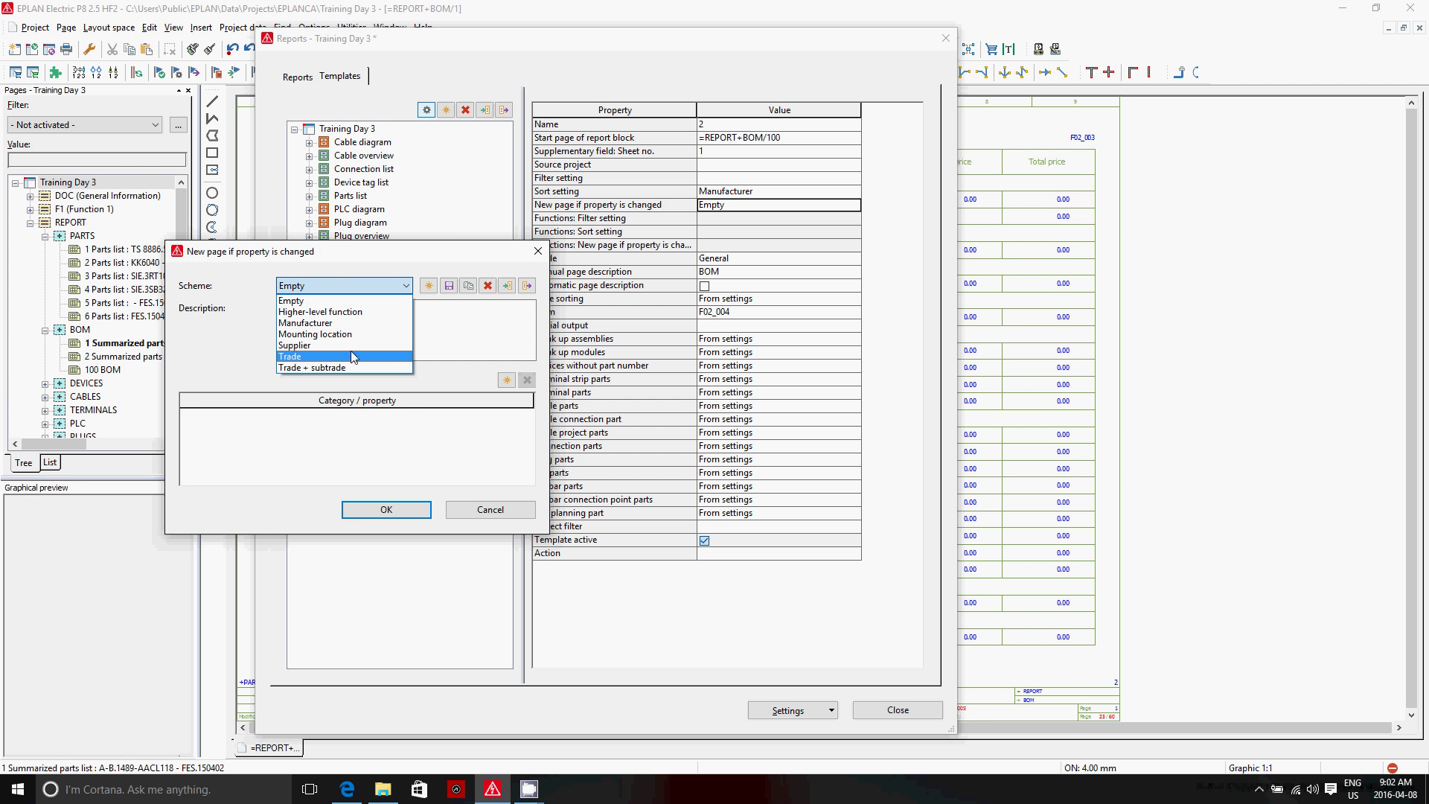
left_click(354, 323)
left_click(394, 509)
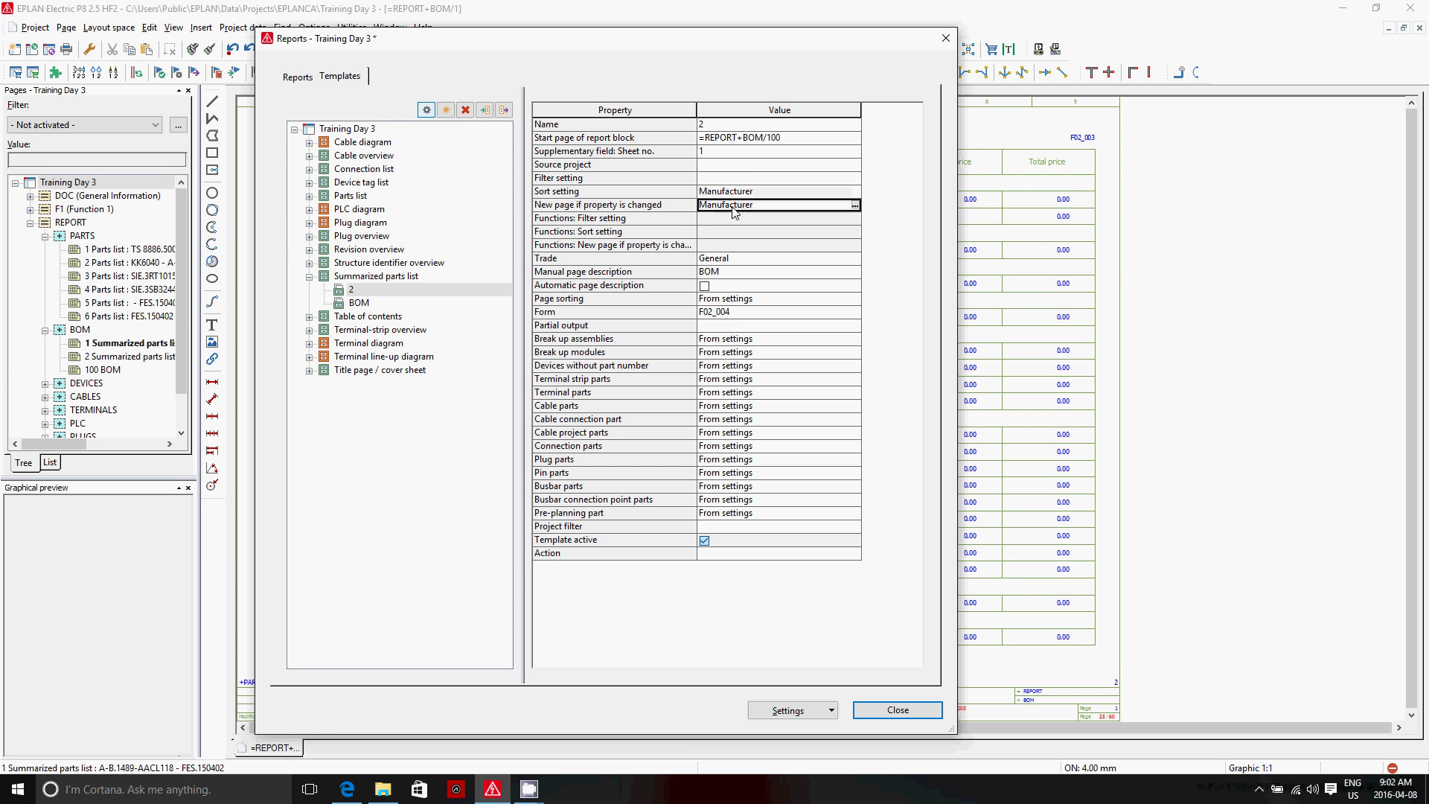
left_click(427, 110)
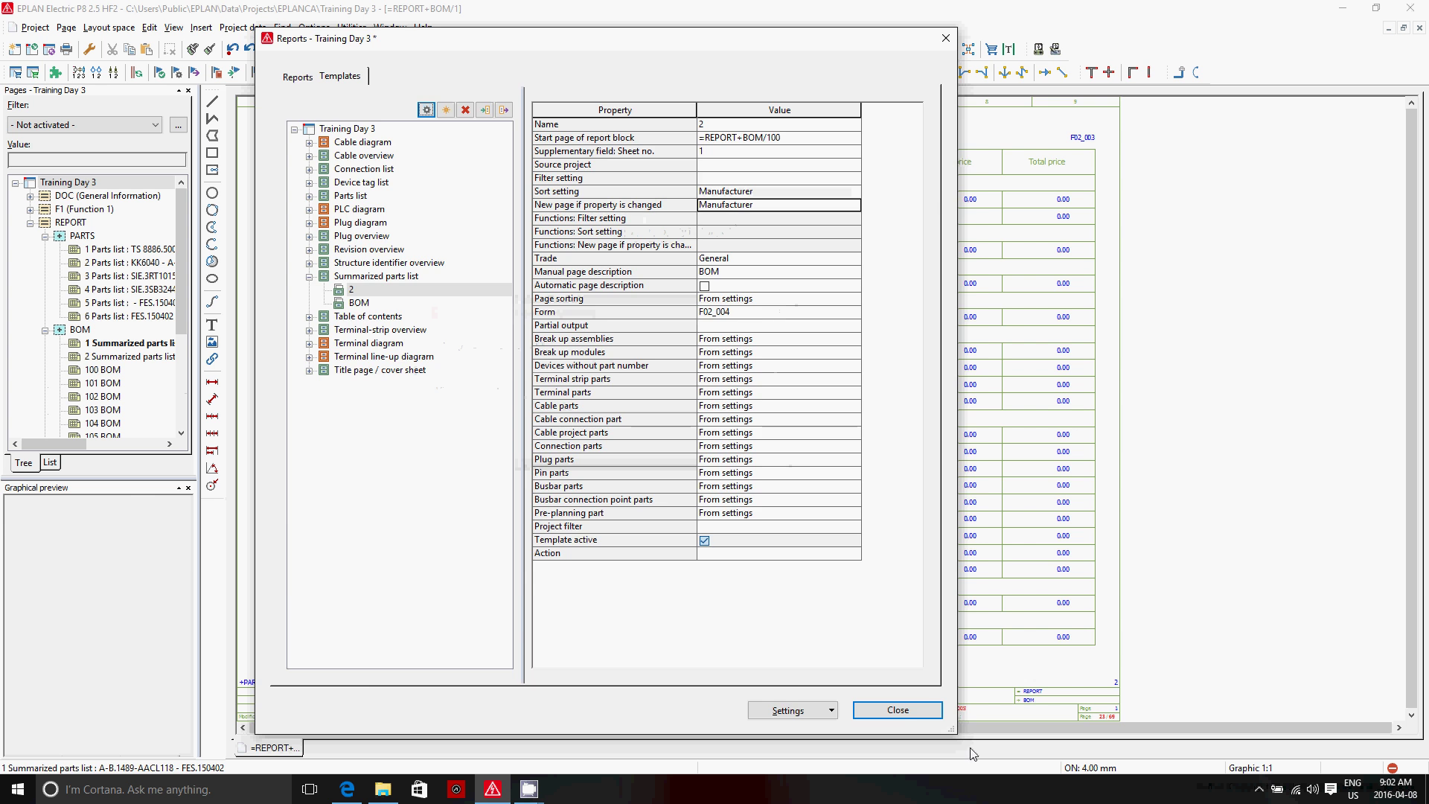
left_click(898, 709)
Review BOM pages 100 through 107, each listing a single manufacturer's parts
double_click(104, 370)
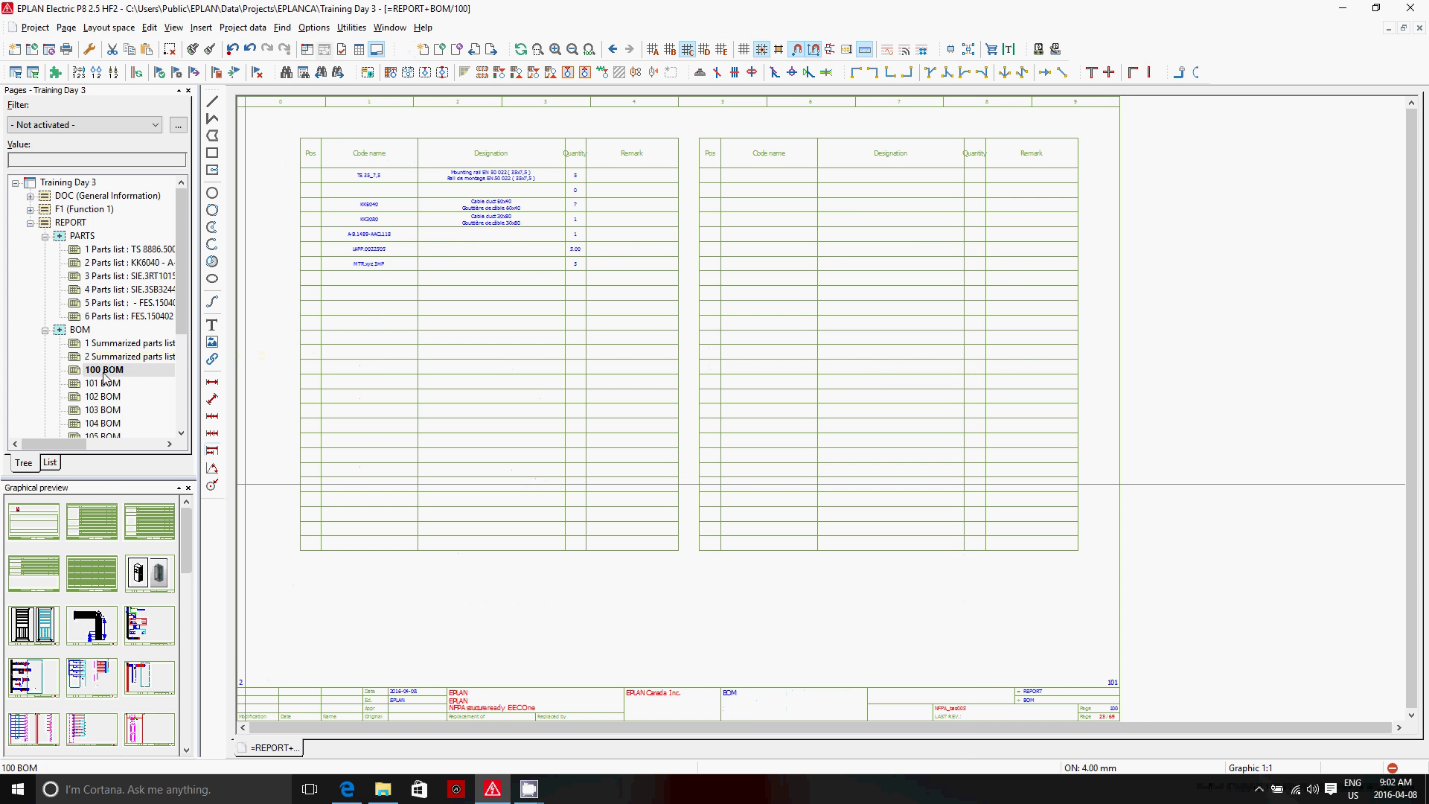
double_click(104, 384)
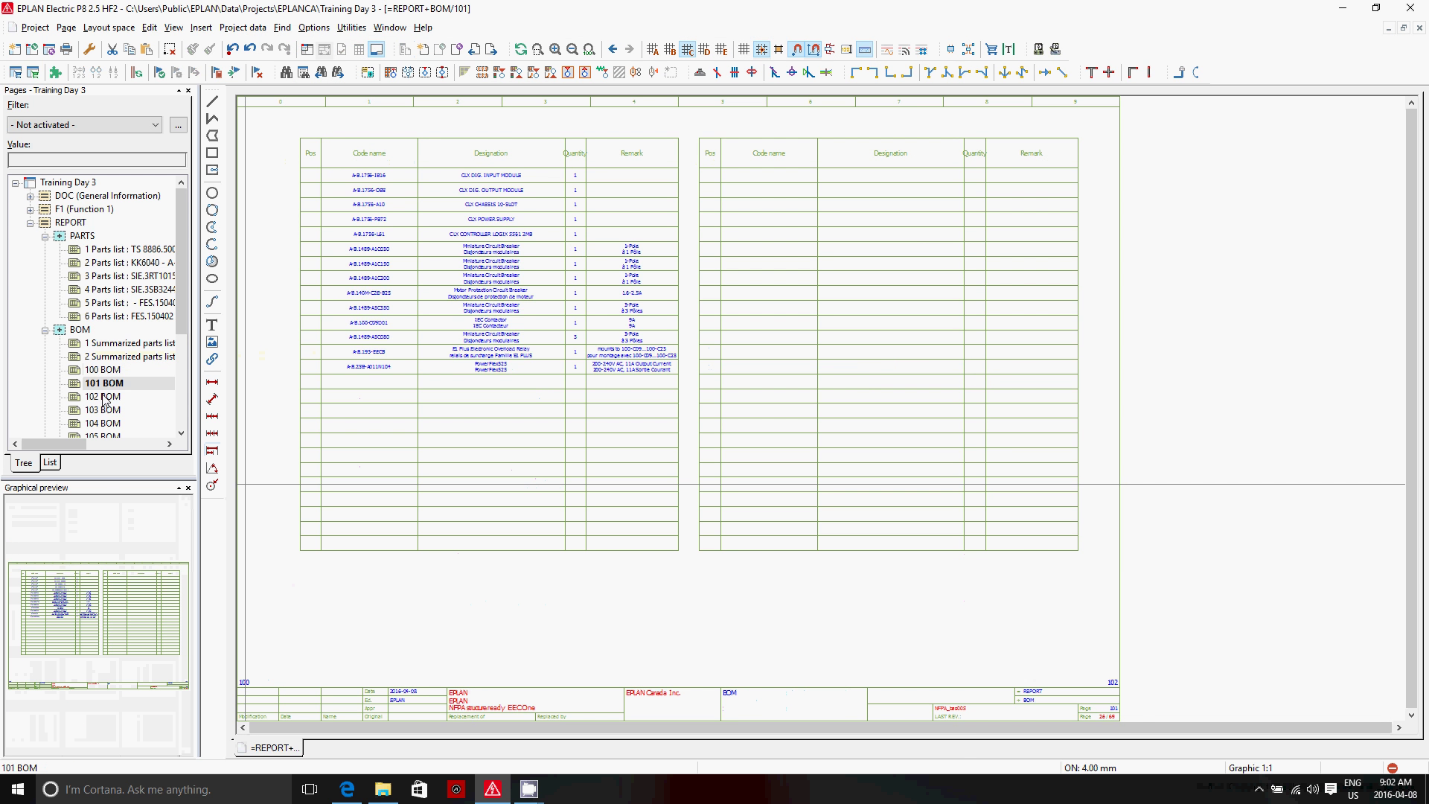
double_click(103, 401)
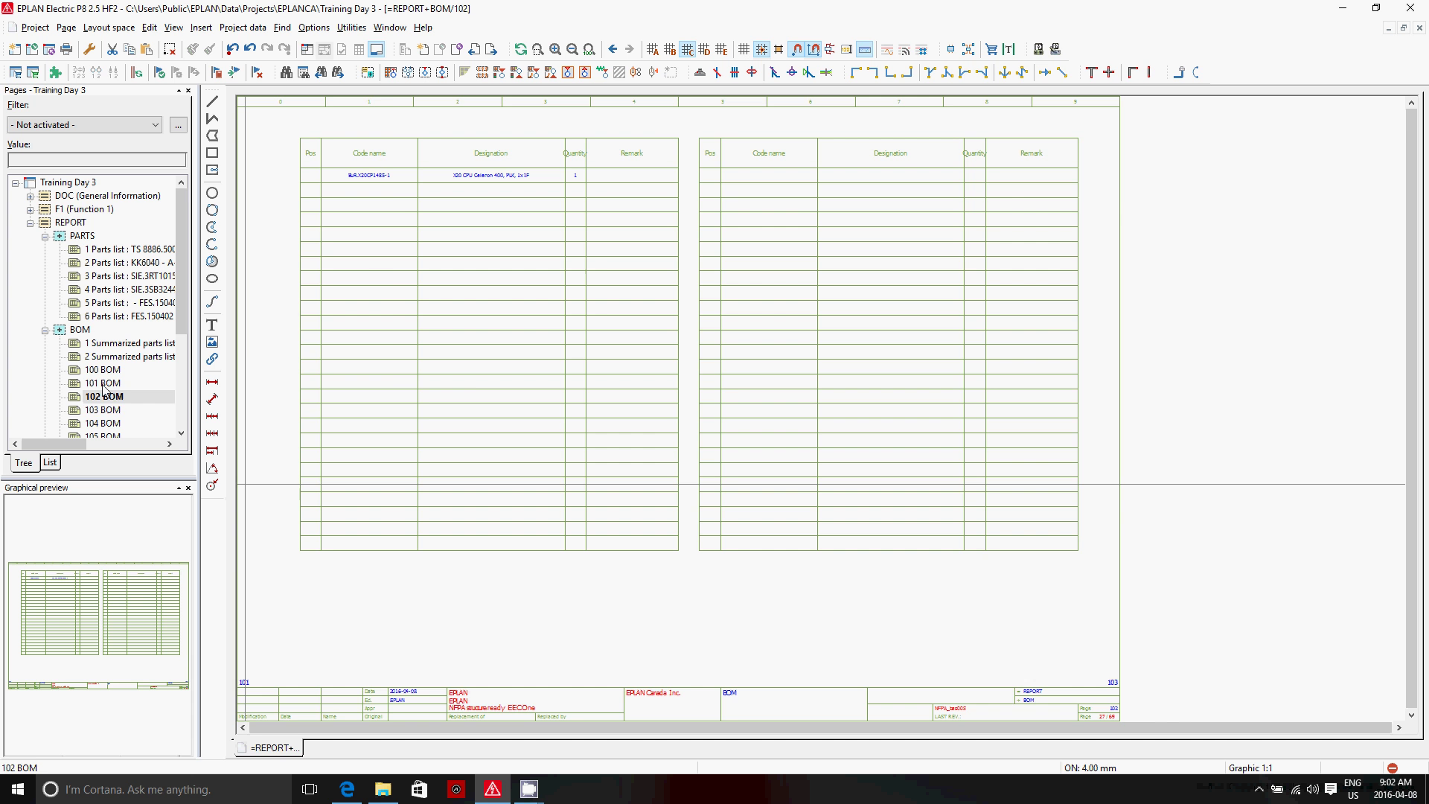
left_click(105, 412)
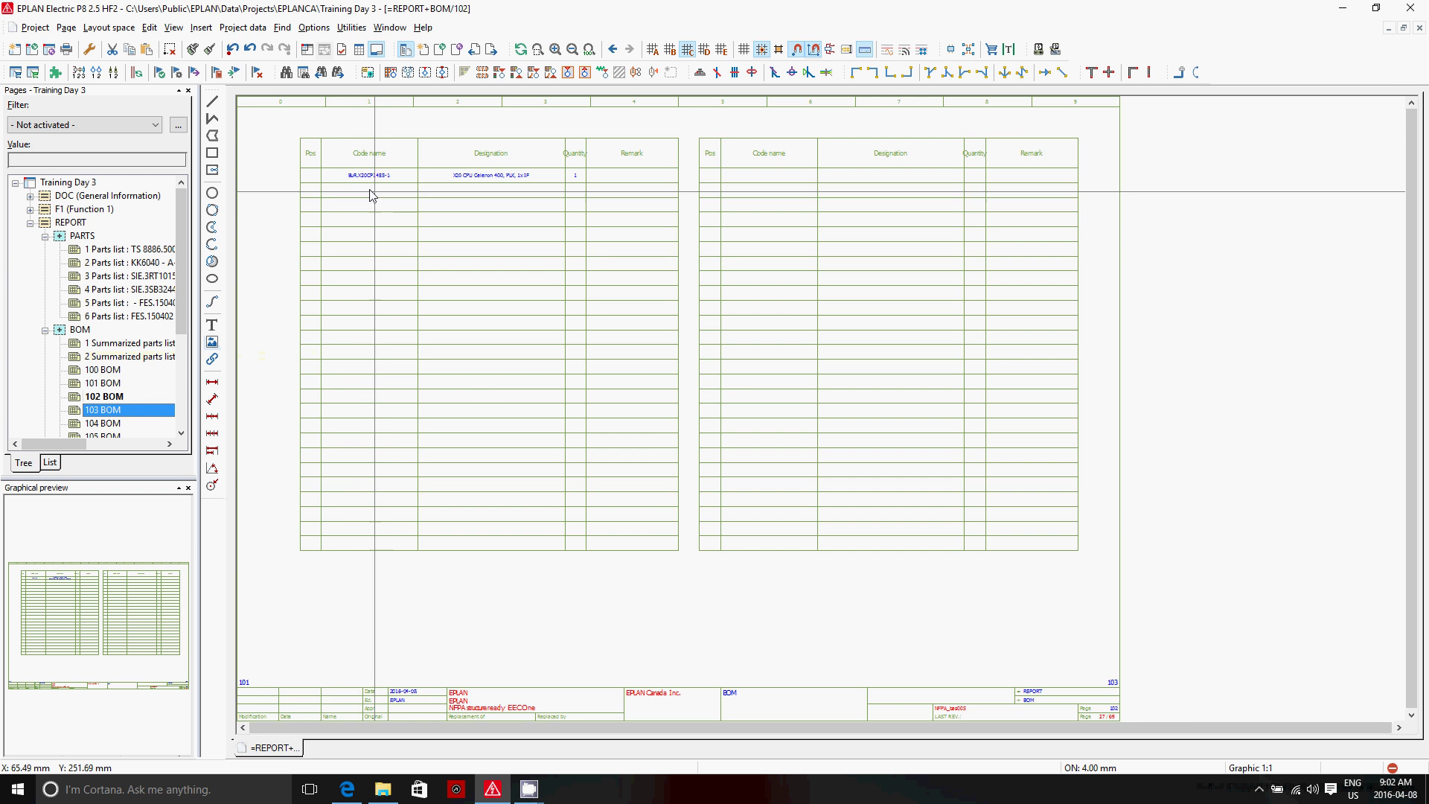
scroll(343, 177, "up", 2)
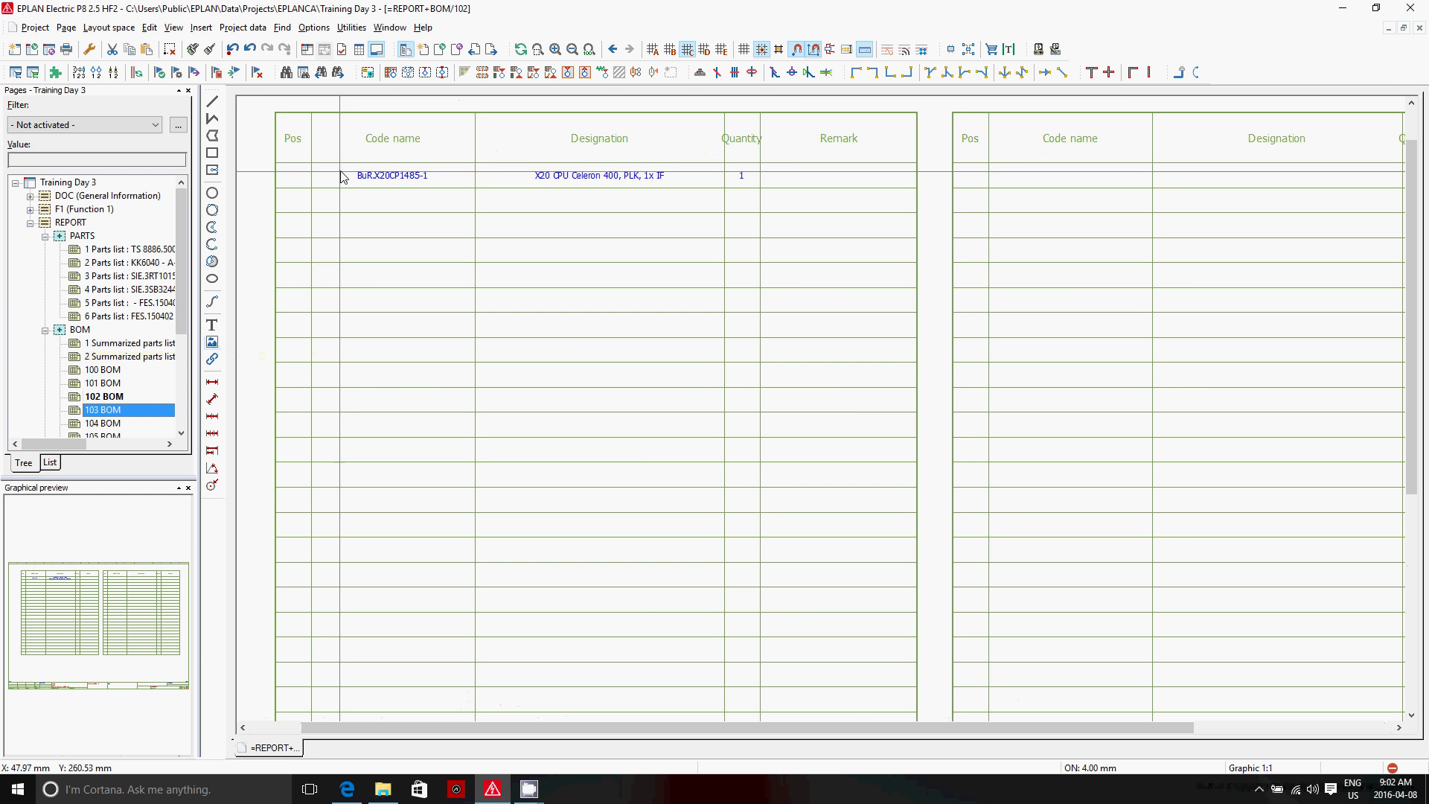
double_click(108, 382)
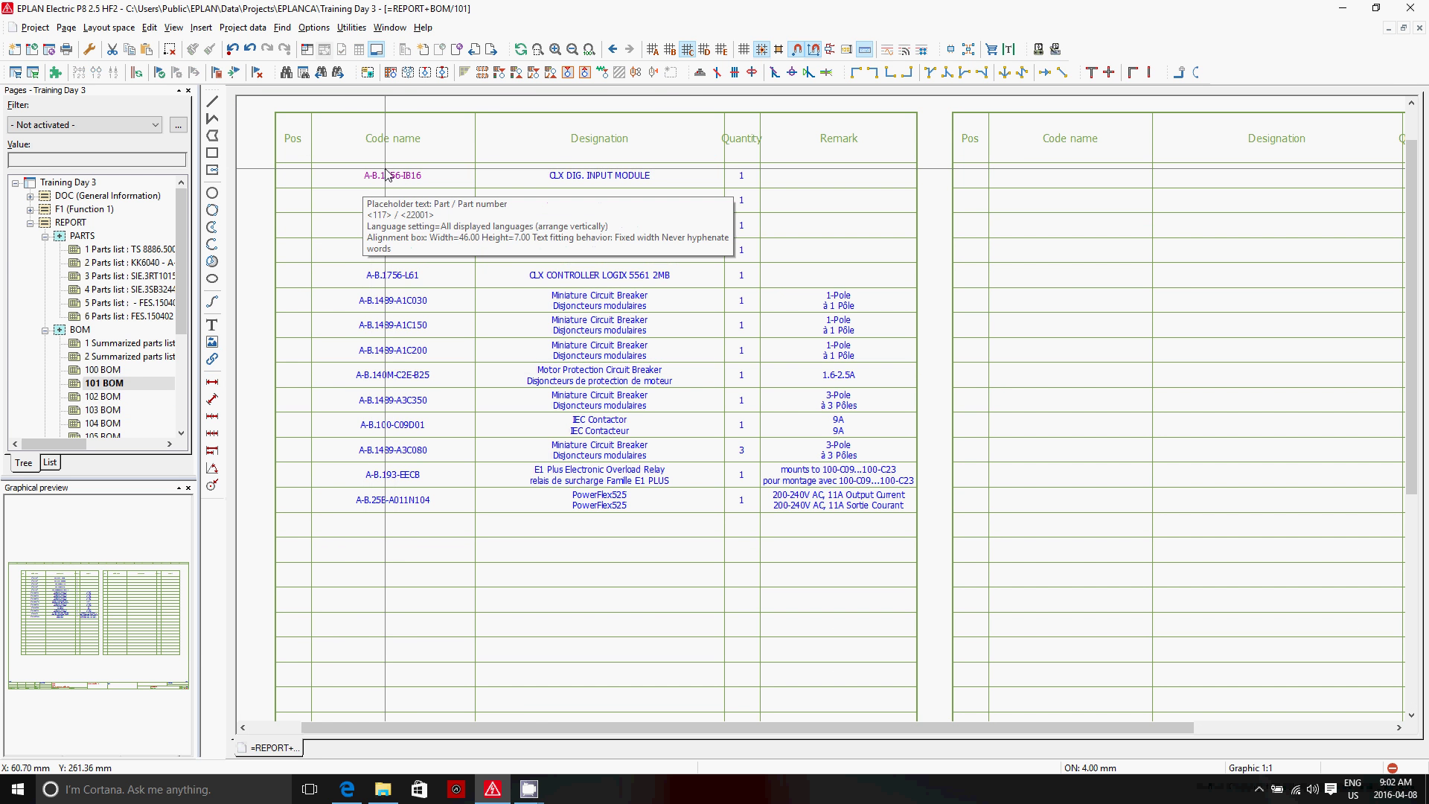
double_click(111, 370)
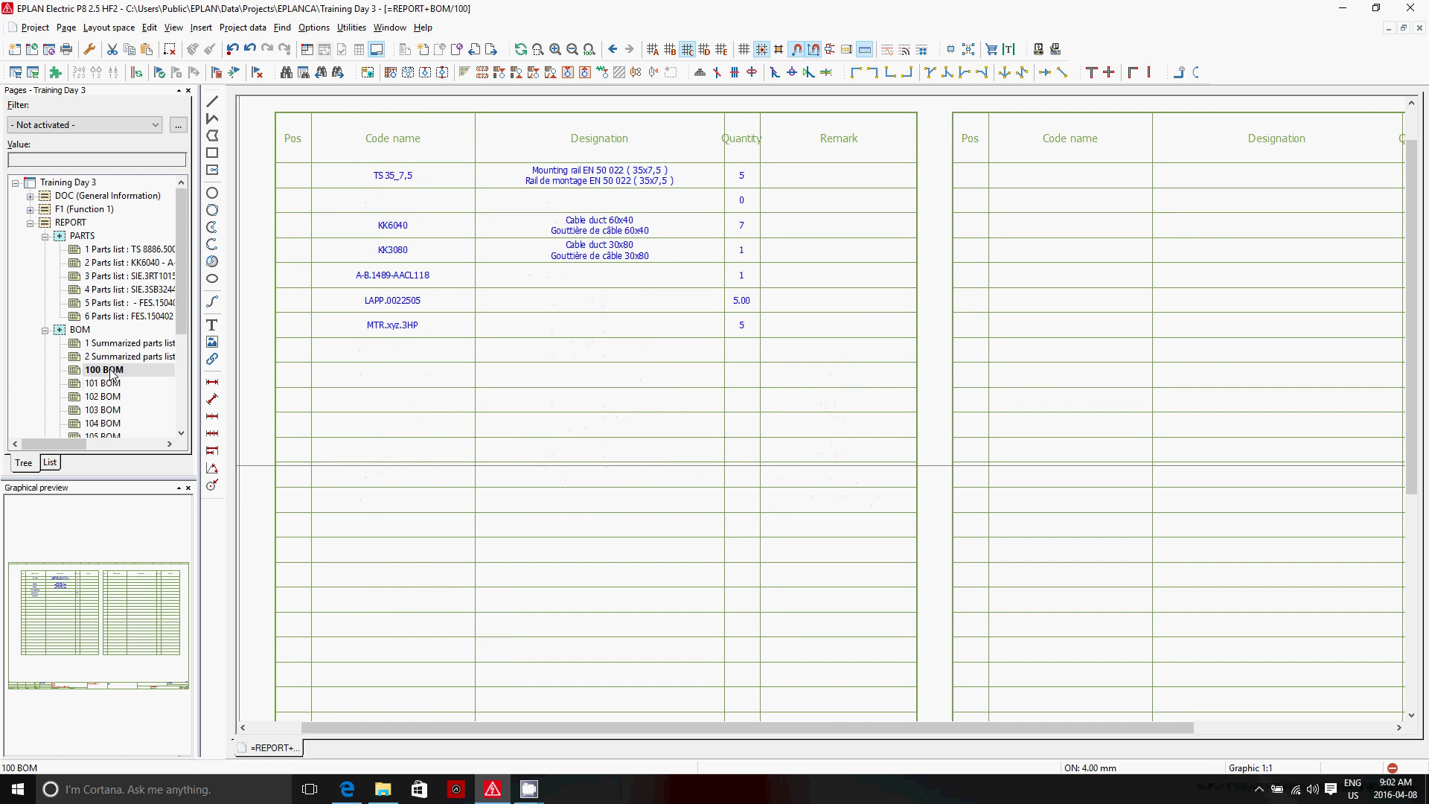
left_click(110, 423)
double_click(109, 424)
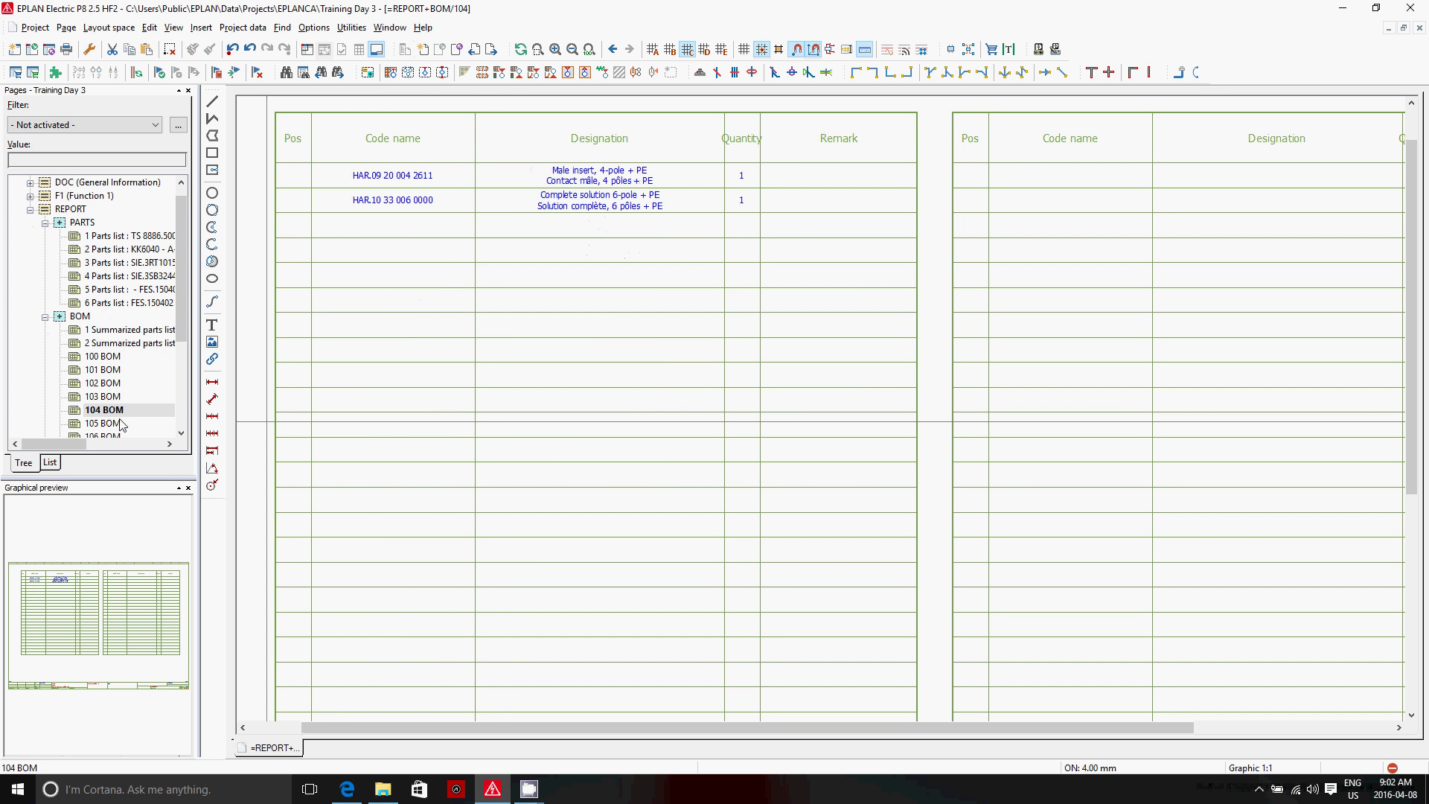
left_click(123, 425)
double_click(118, 414)
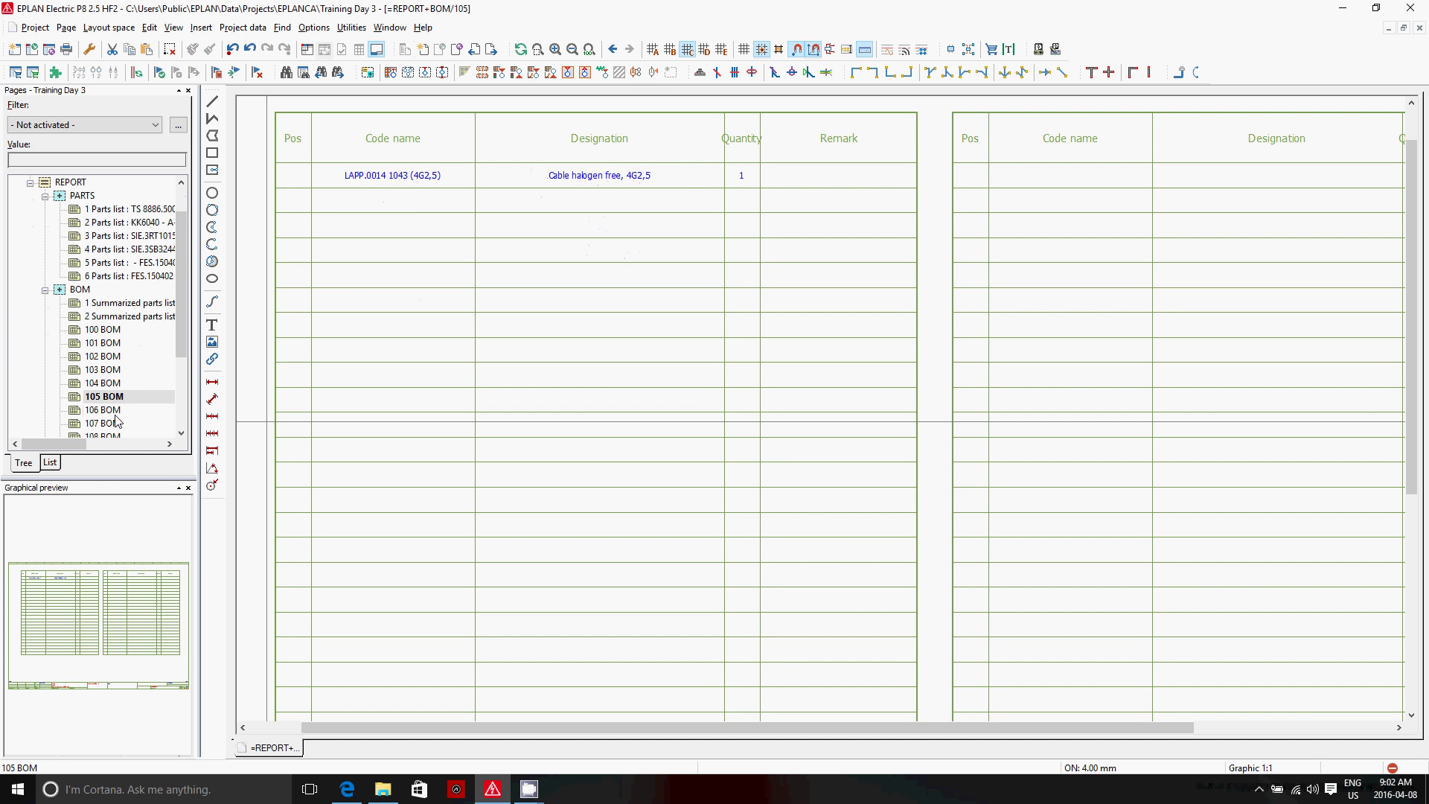
double_click(116, 414)
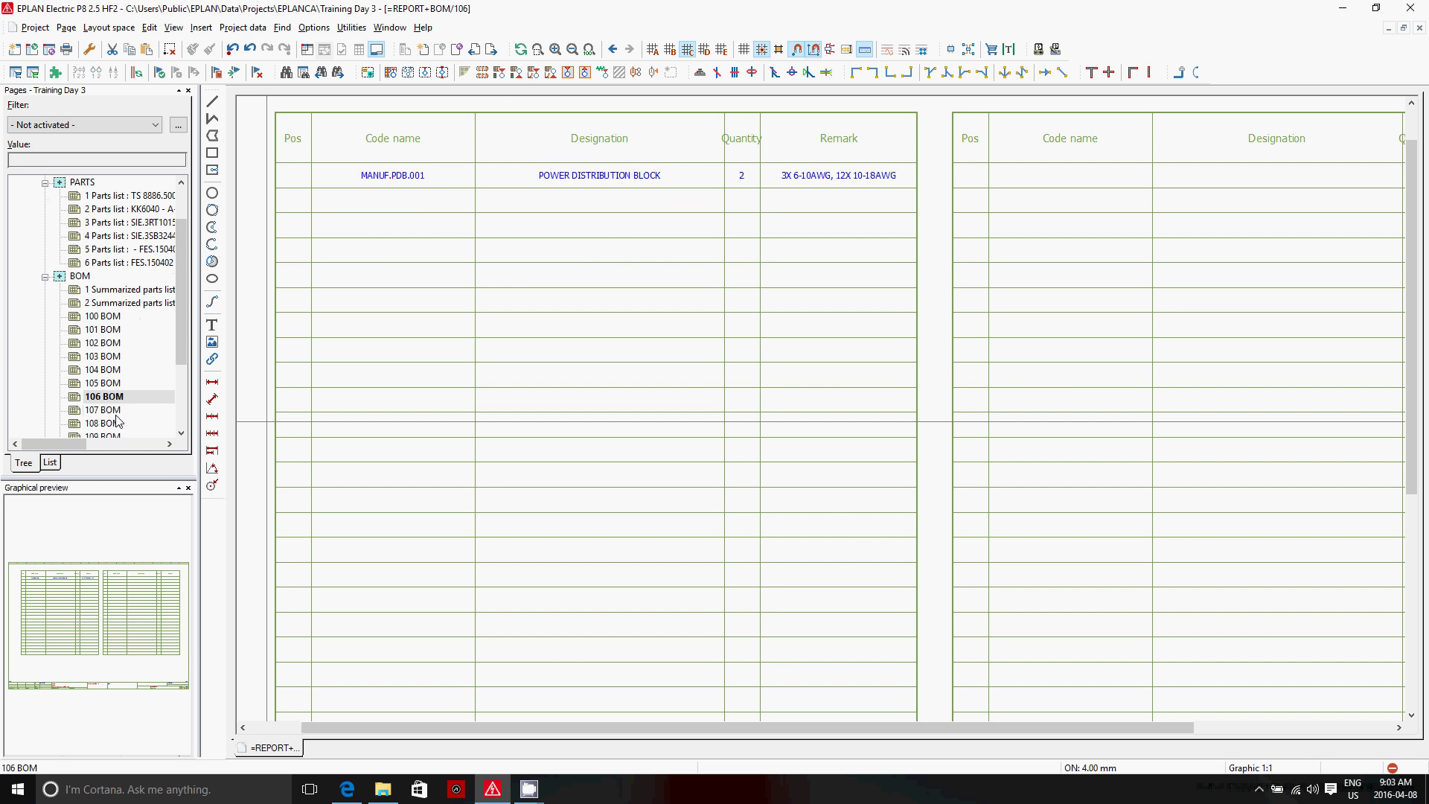
double_click(113, 411)
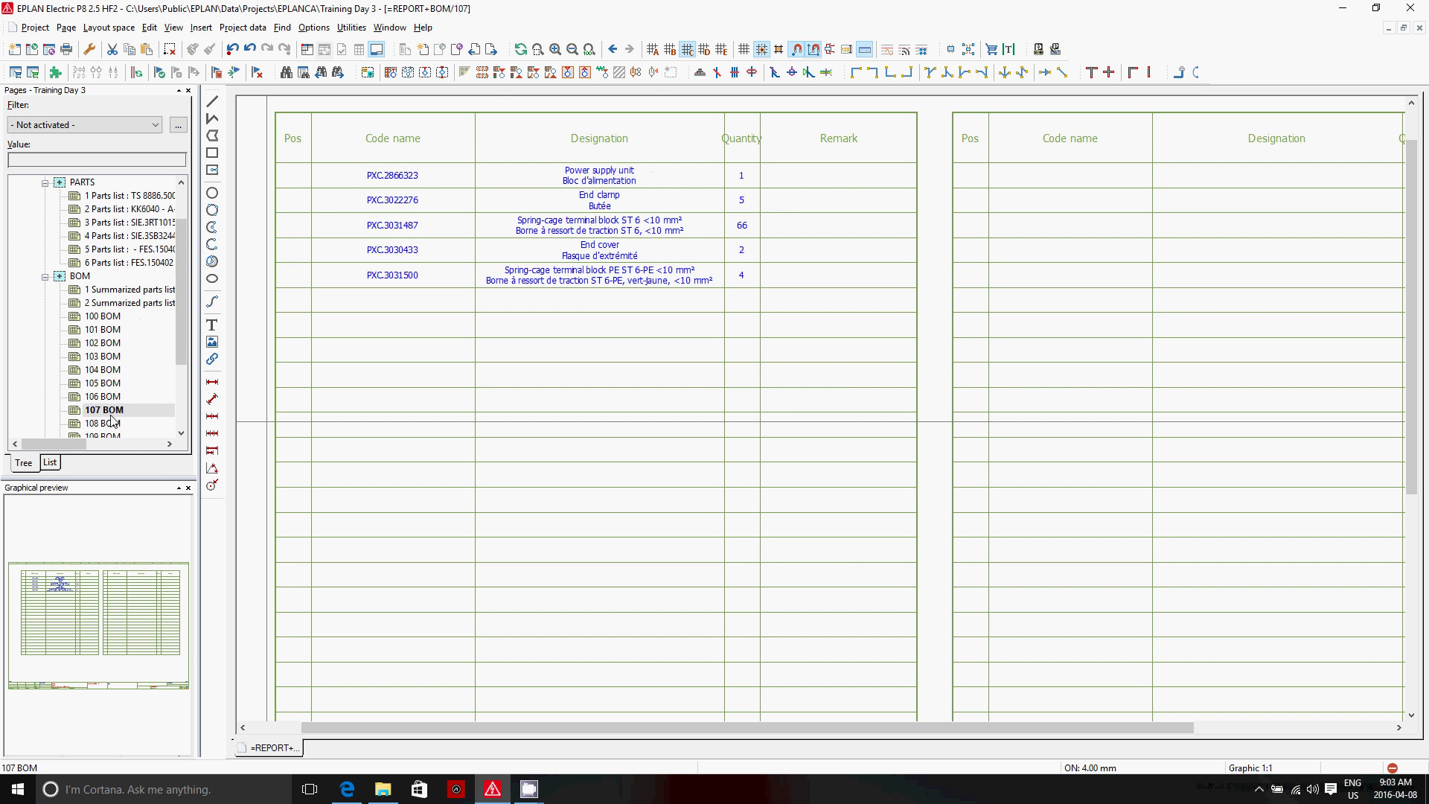
Show the settings of Summarized parts list template 2 in the report generation dialog
left_click(352, 28)
mouse_move(426, 50)
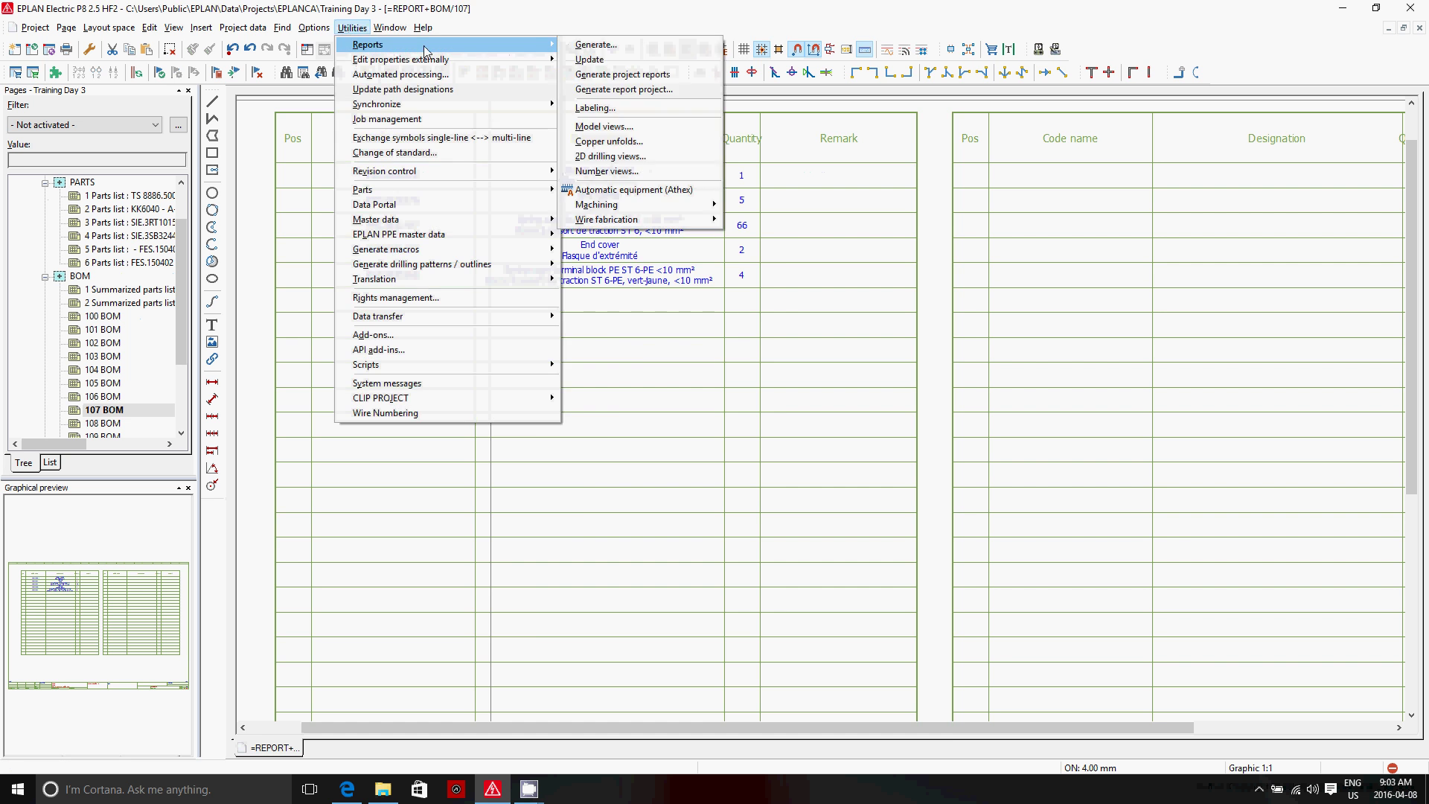
left_click(595, 45)
double_click(374, 131)
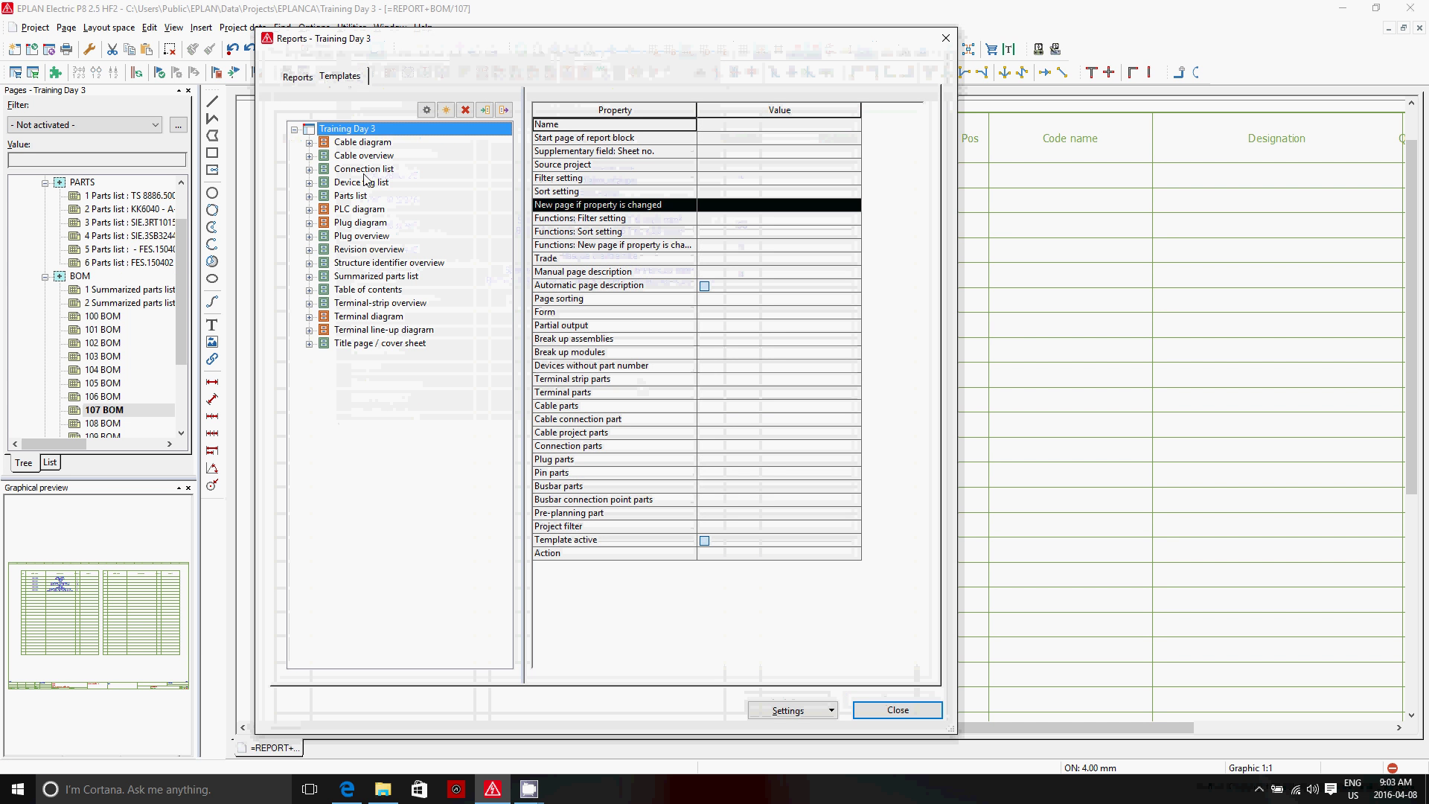
left_click(366, 277)
double_click(365, 279)
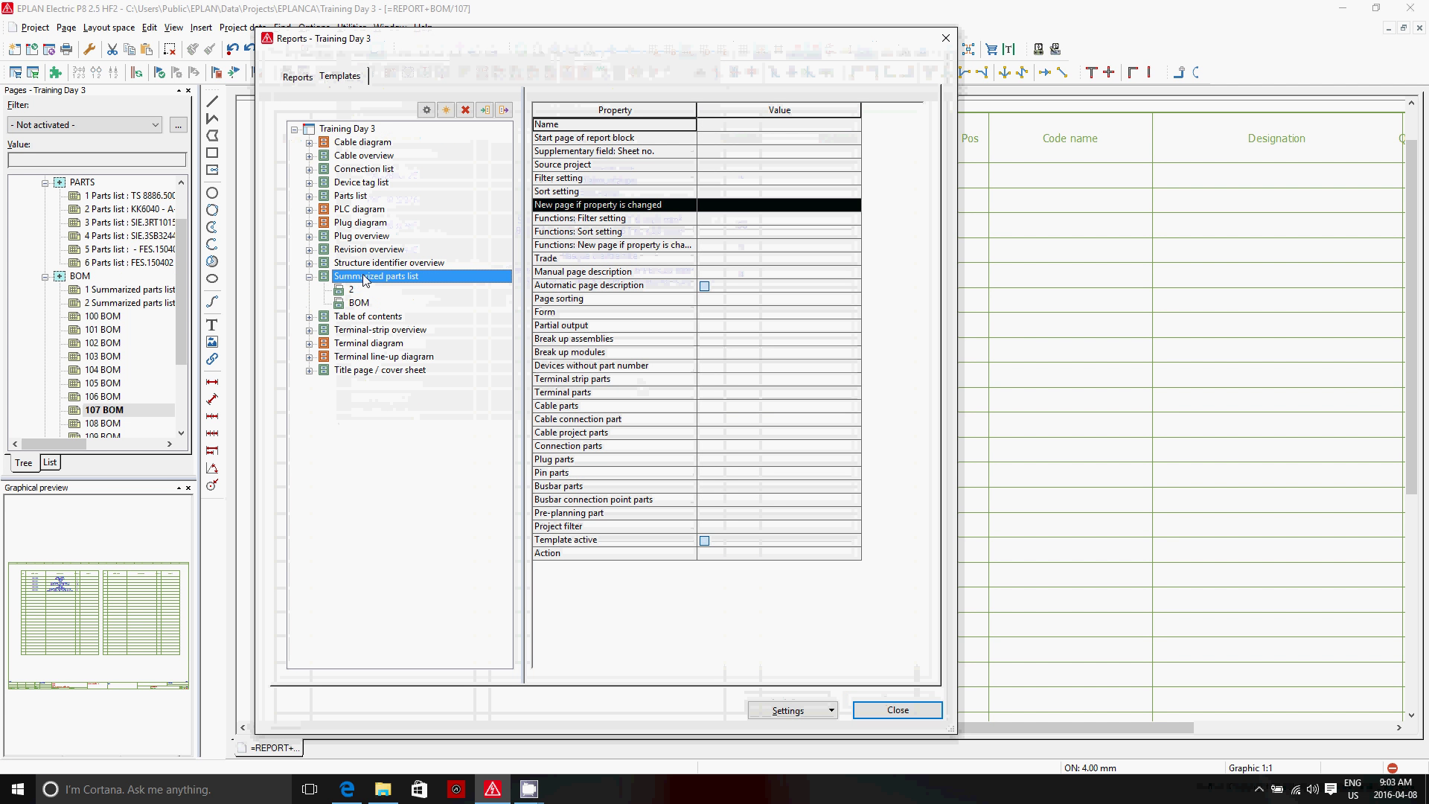
left_click(356, 290)
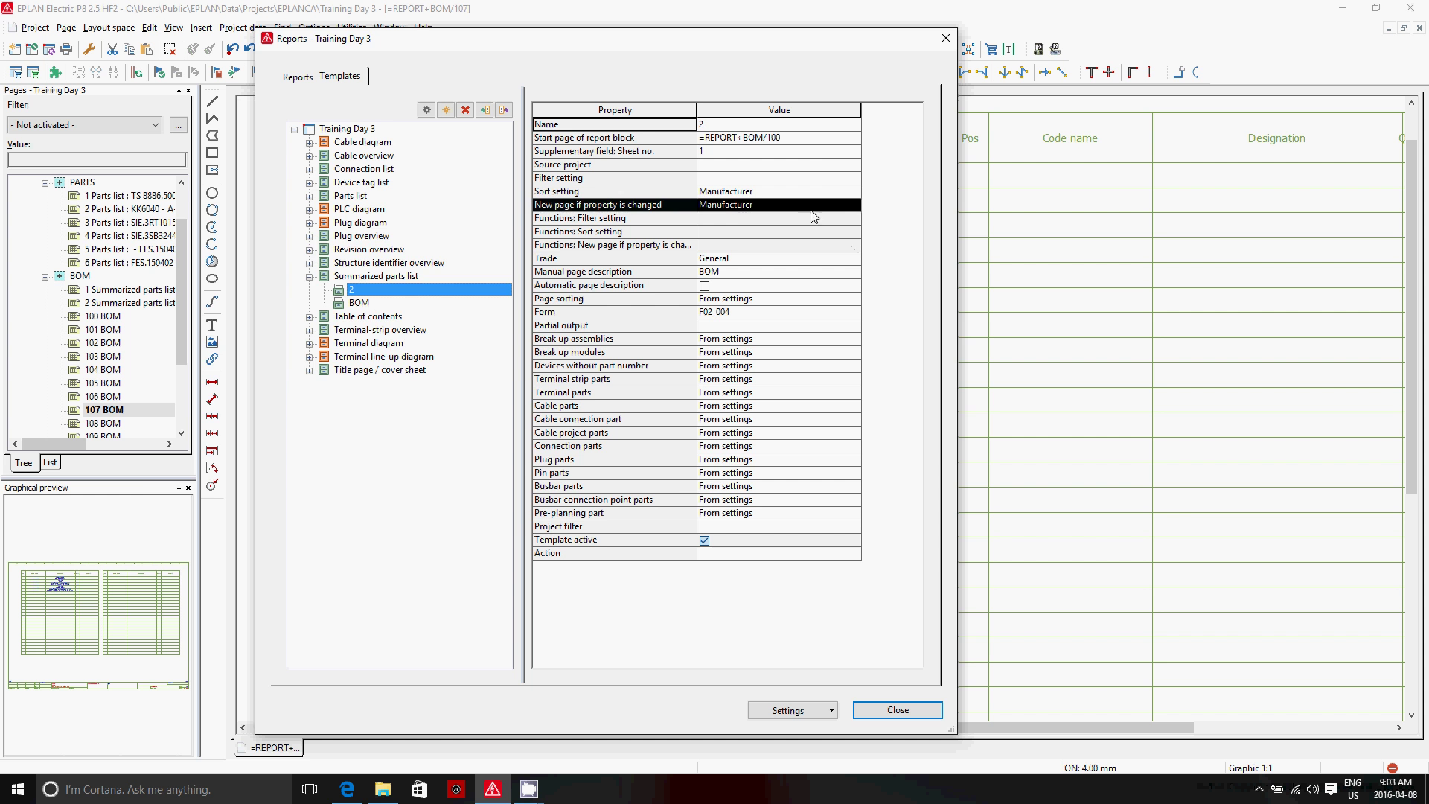
Set 'New page if property is changed' to Empty and regenerate the reports
left_click(853, 206)
left_click(406, 286)
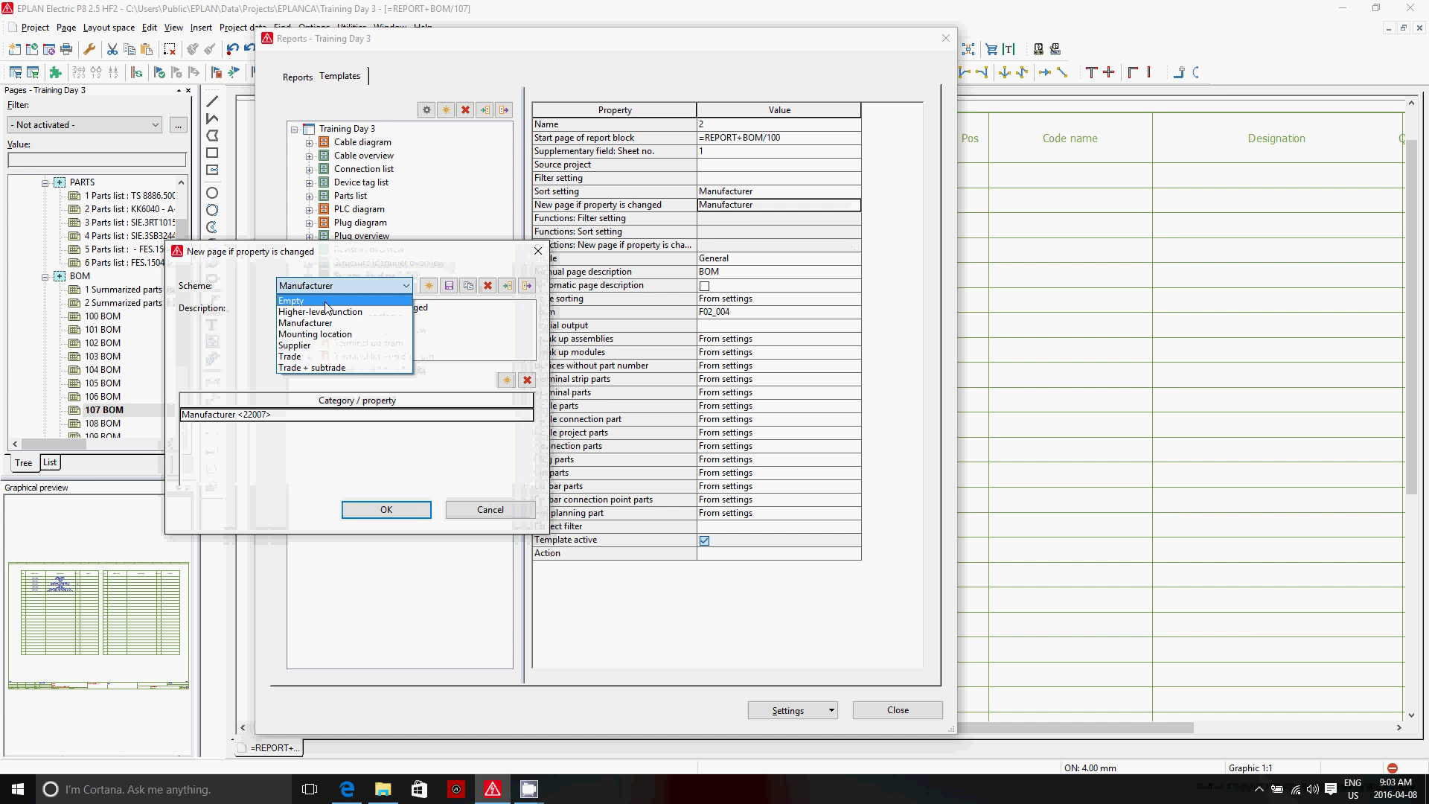
left_click(305, 299)
left_click(415, 509)
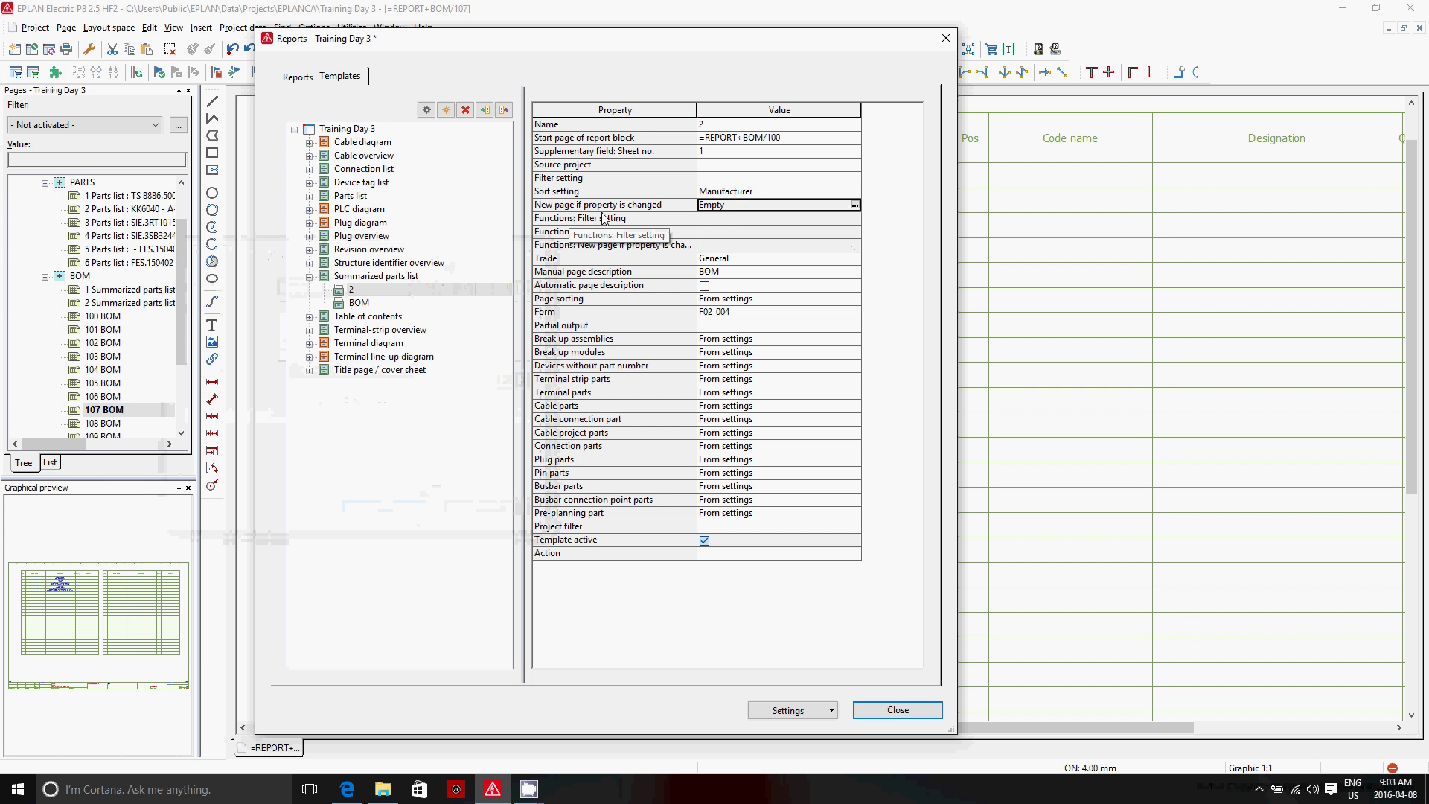
left_click(426, 109)
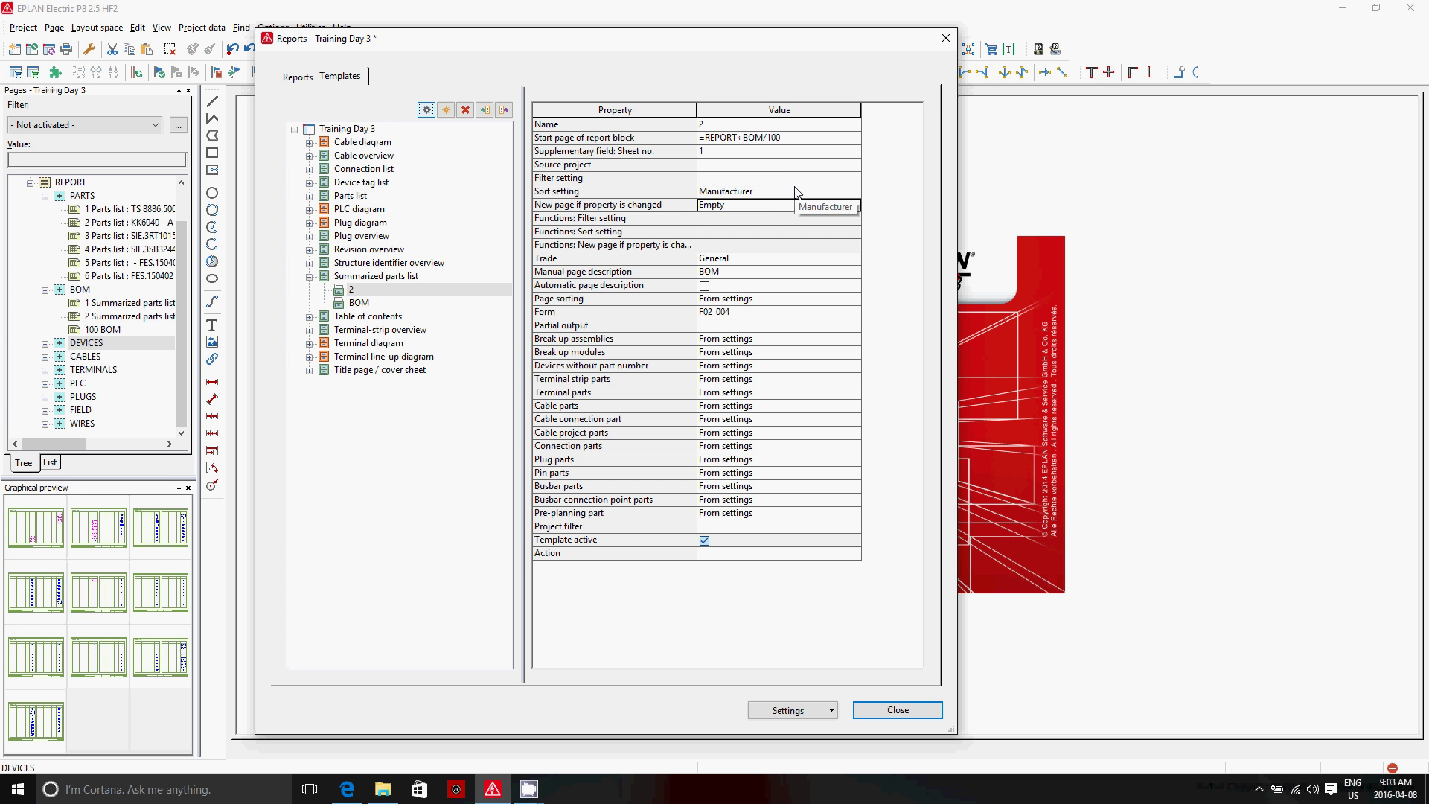
left_click(353, 170)
left_click(309, 170)
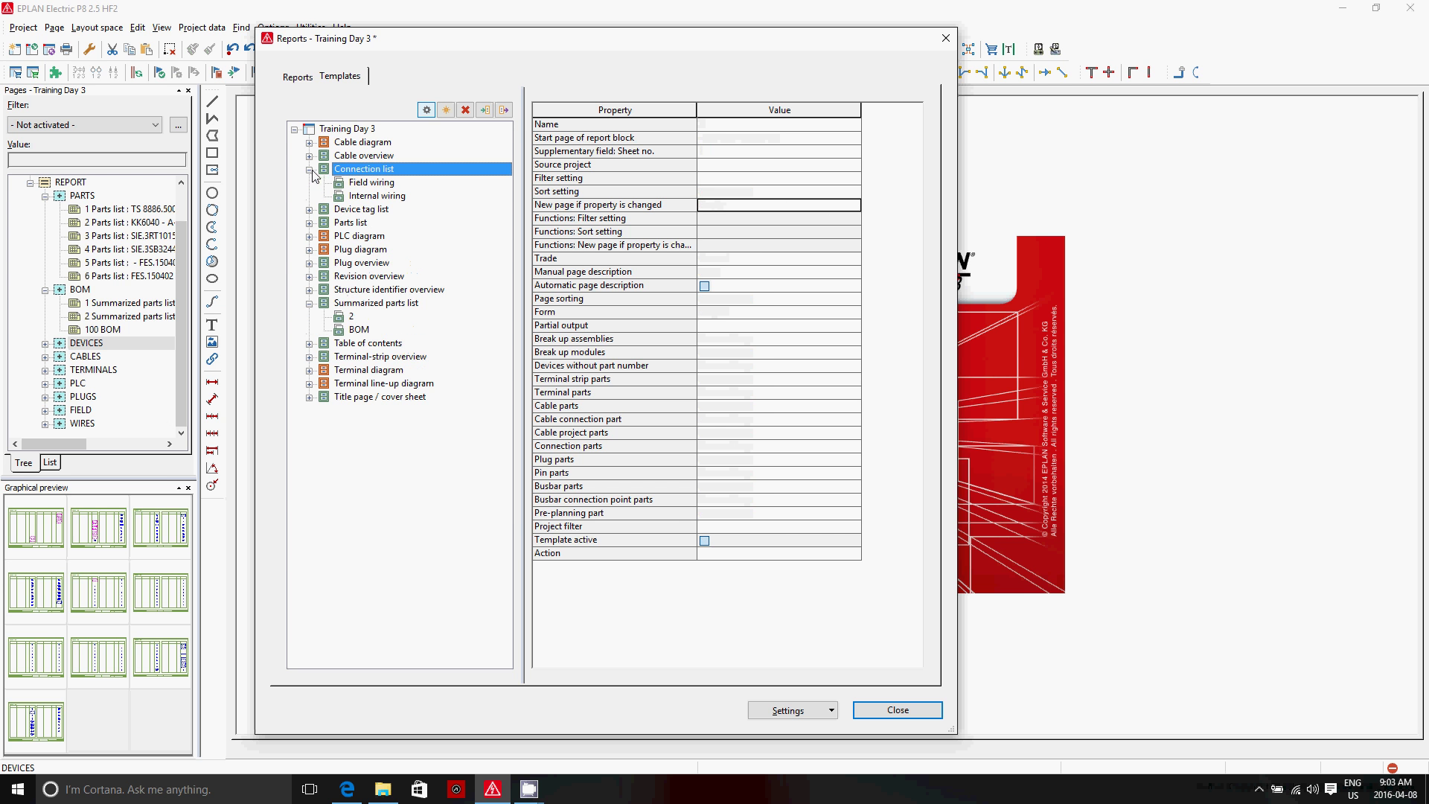
left_click(371, 185)
left_click(373, 198)
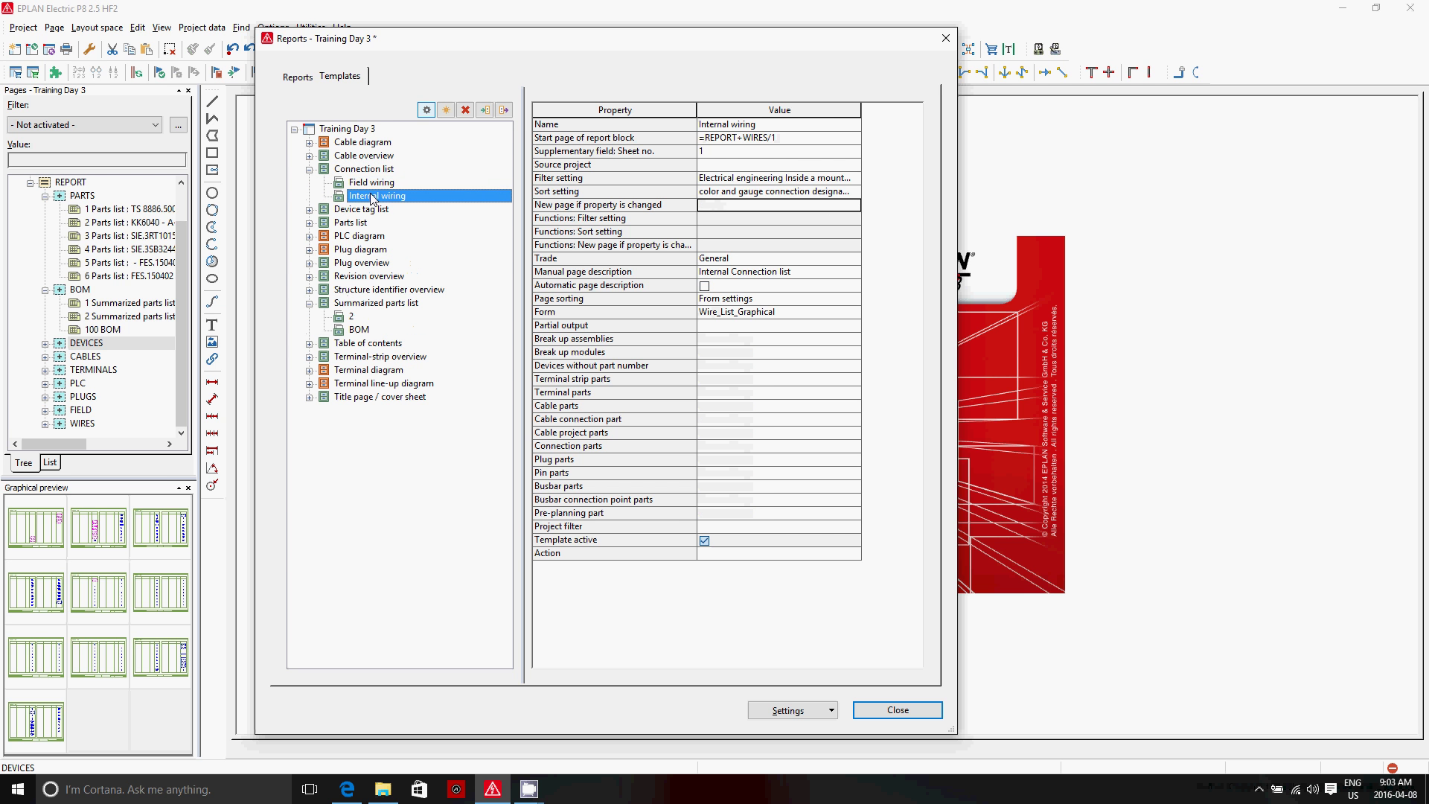
left_click(836, 182)
left_click(855, 179)
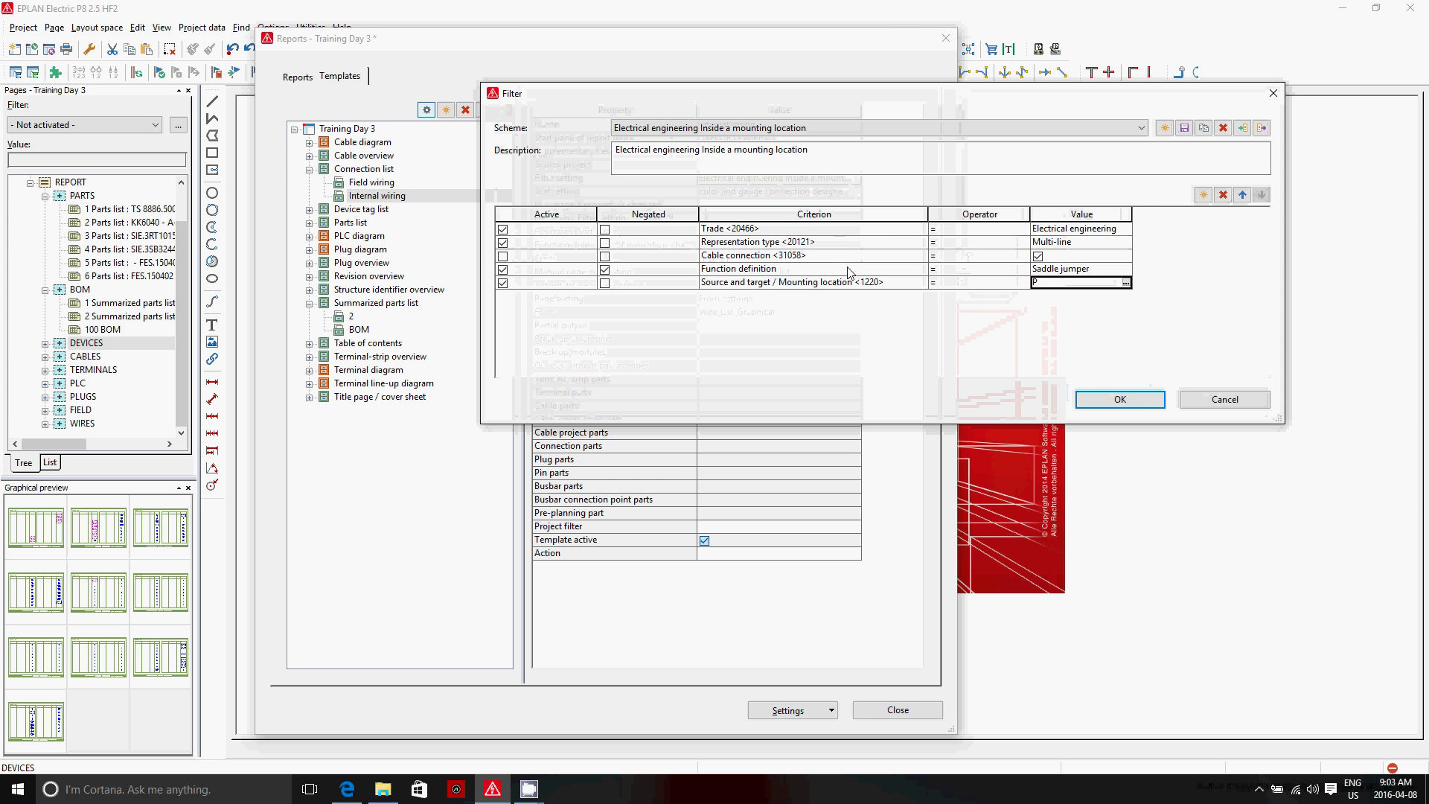
left_click(806, 284)
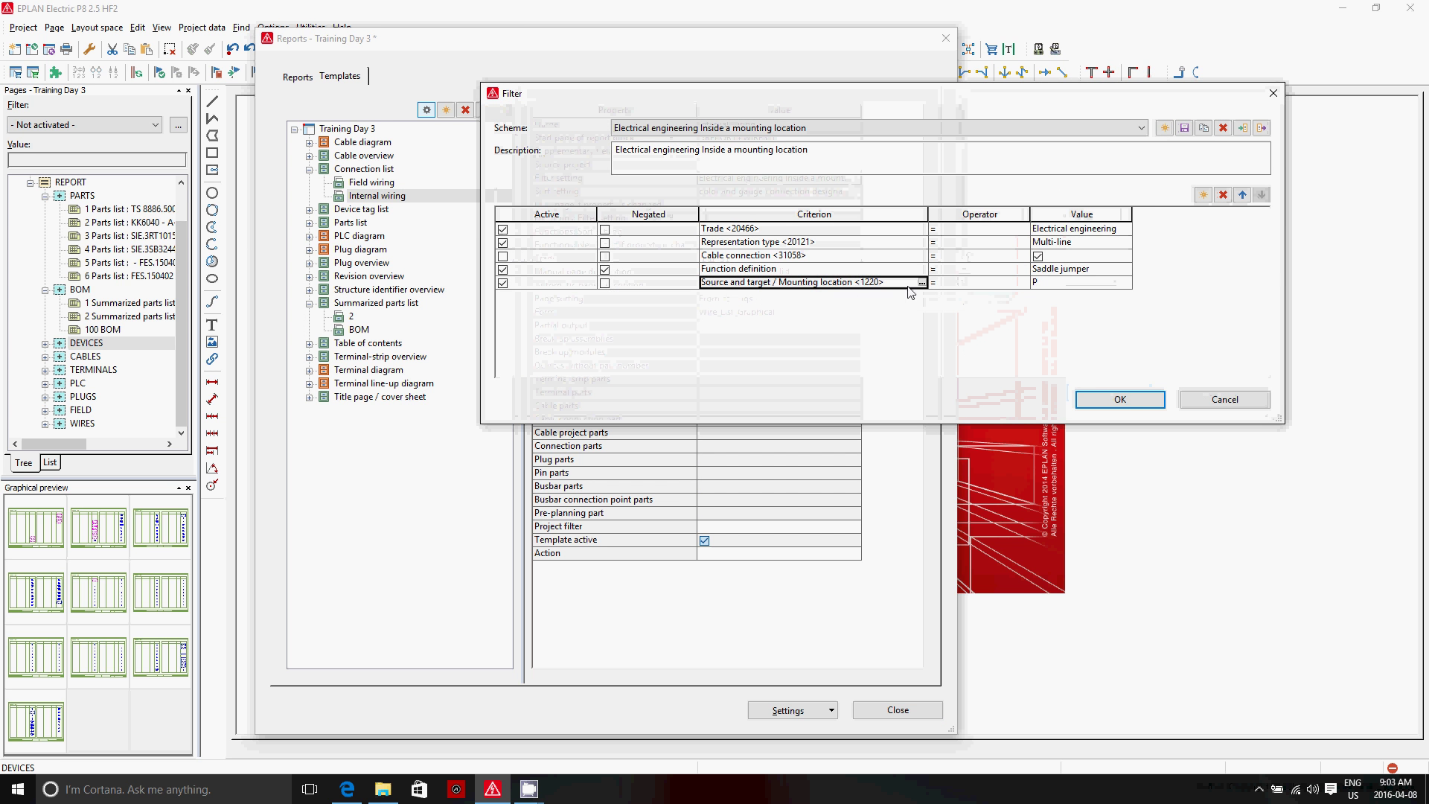
left_click(1109, 286)
left_click(1120, 400)
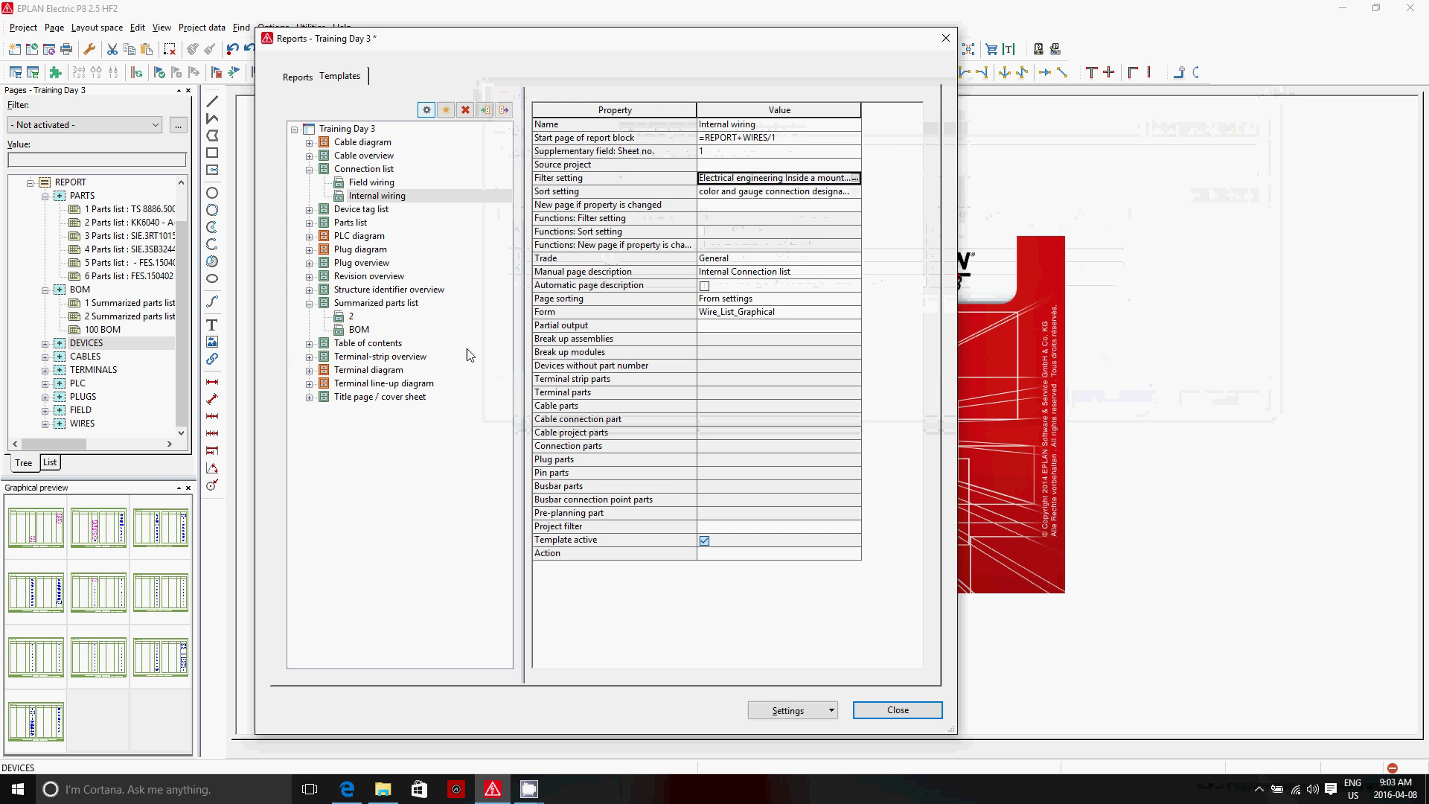
left_click(372, 182)
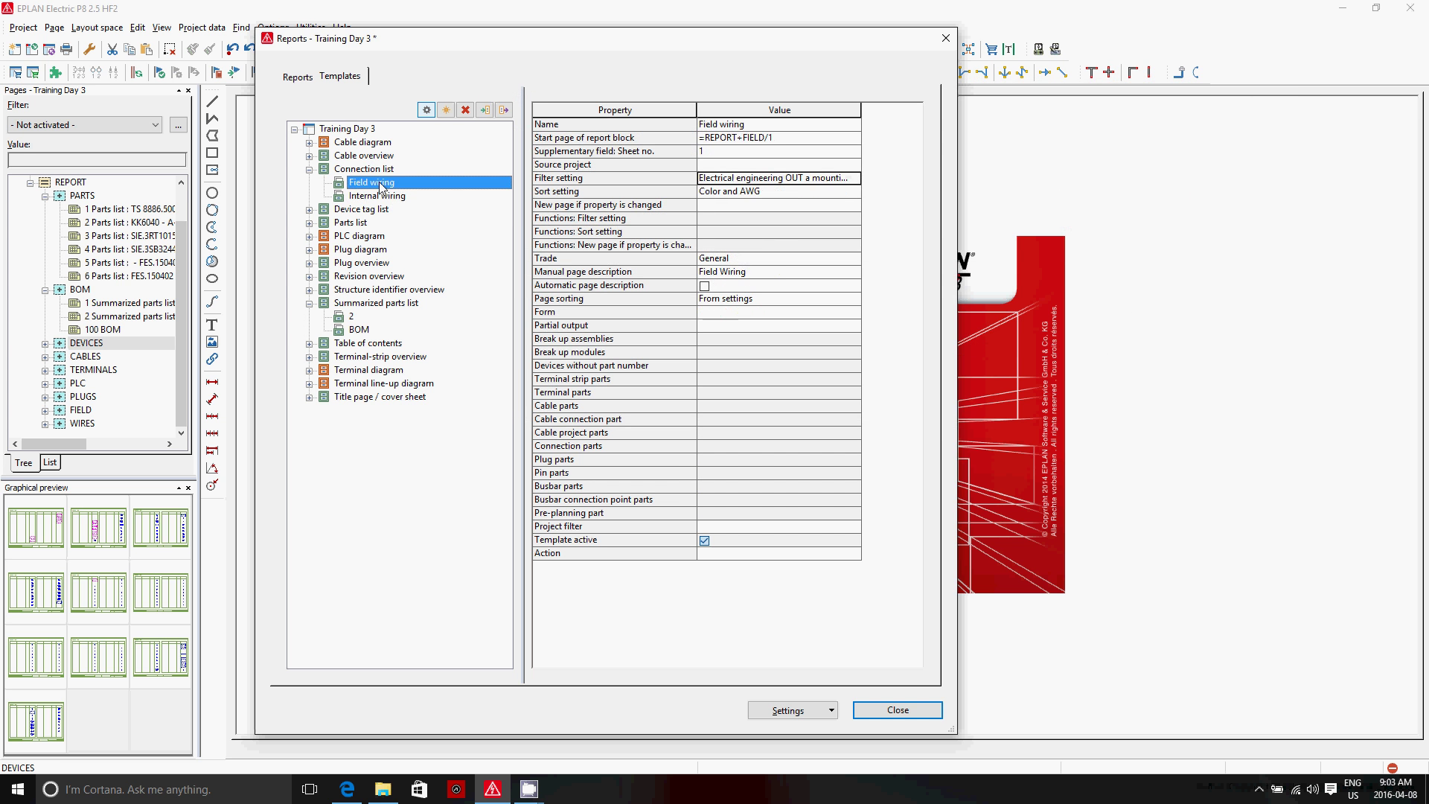
left_click(856, 180)
left_click(627, 285)
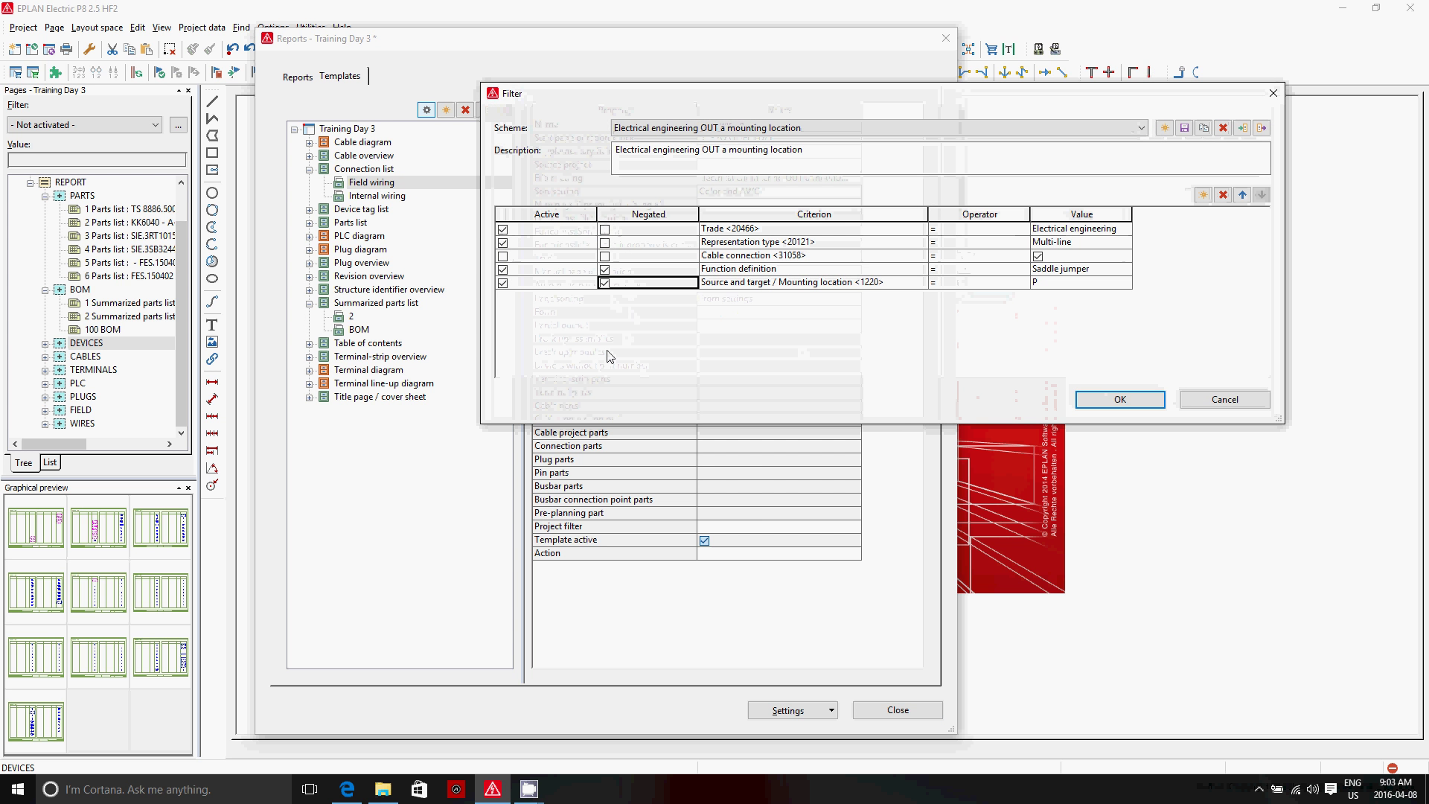
left_click(1224, 400)
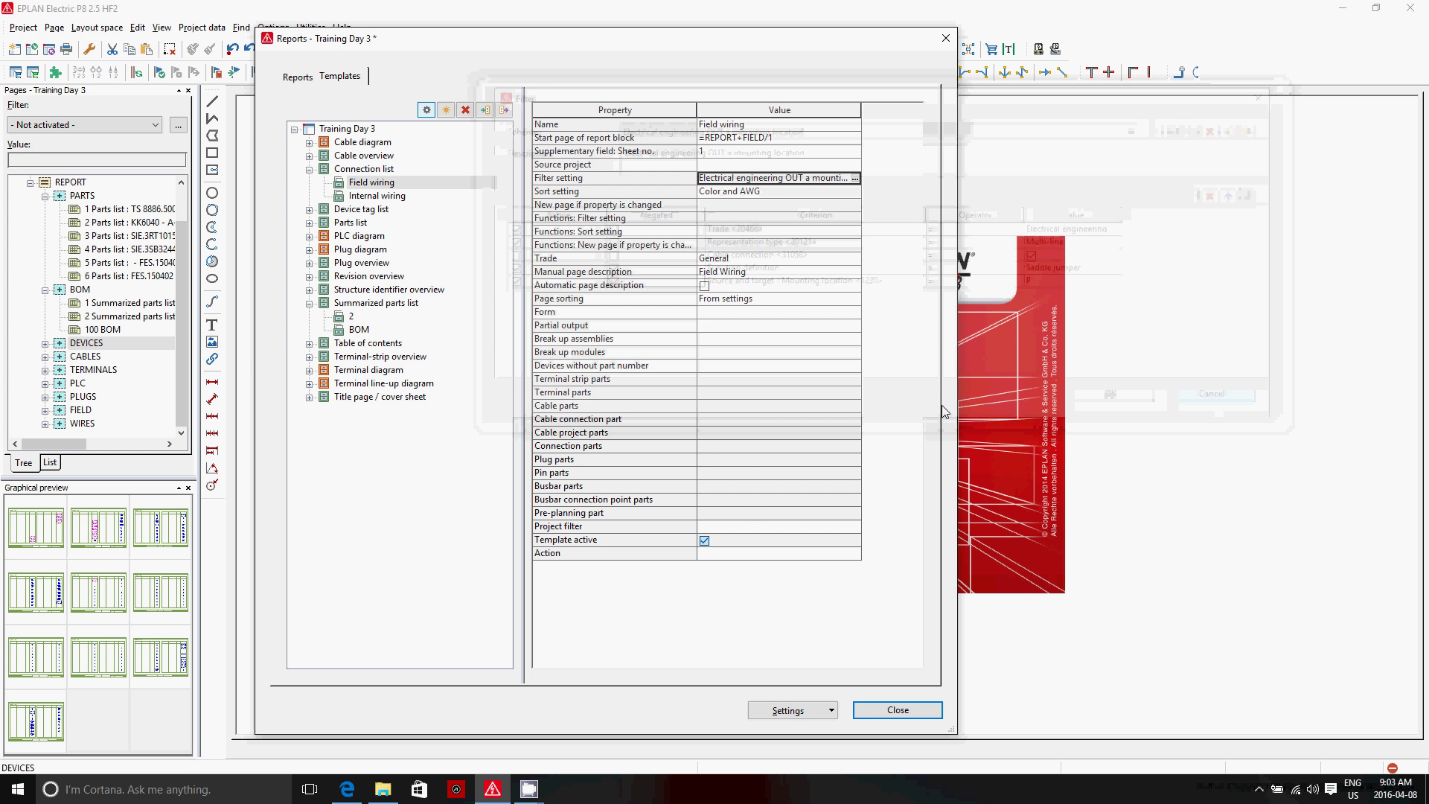
Create a new filter scheme for template 2 named 'new' with description 'new filter'
left_click(353, 317)
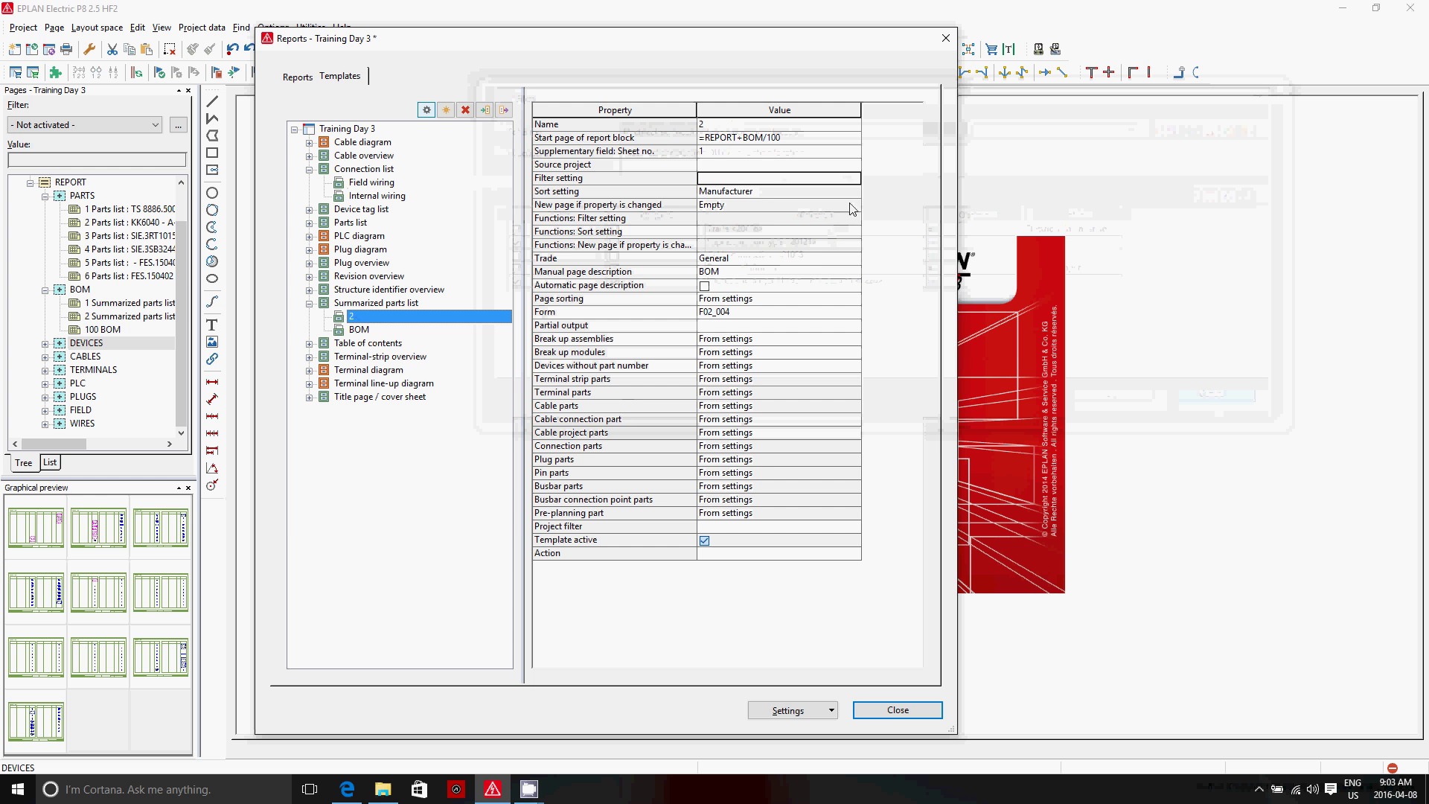
left_click(841, 179)
left_click(855, 179)
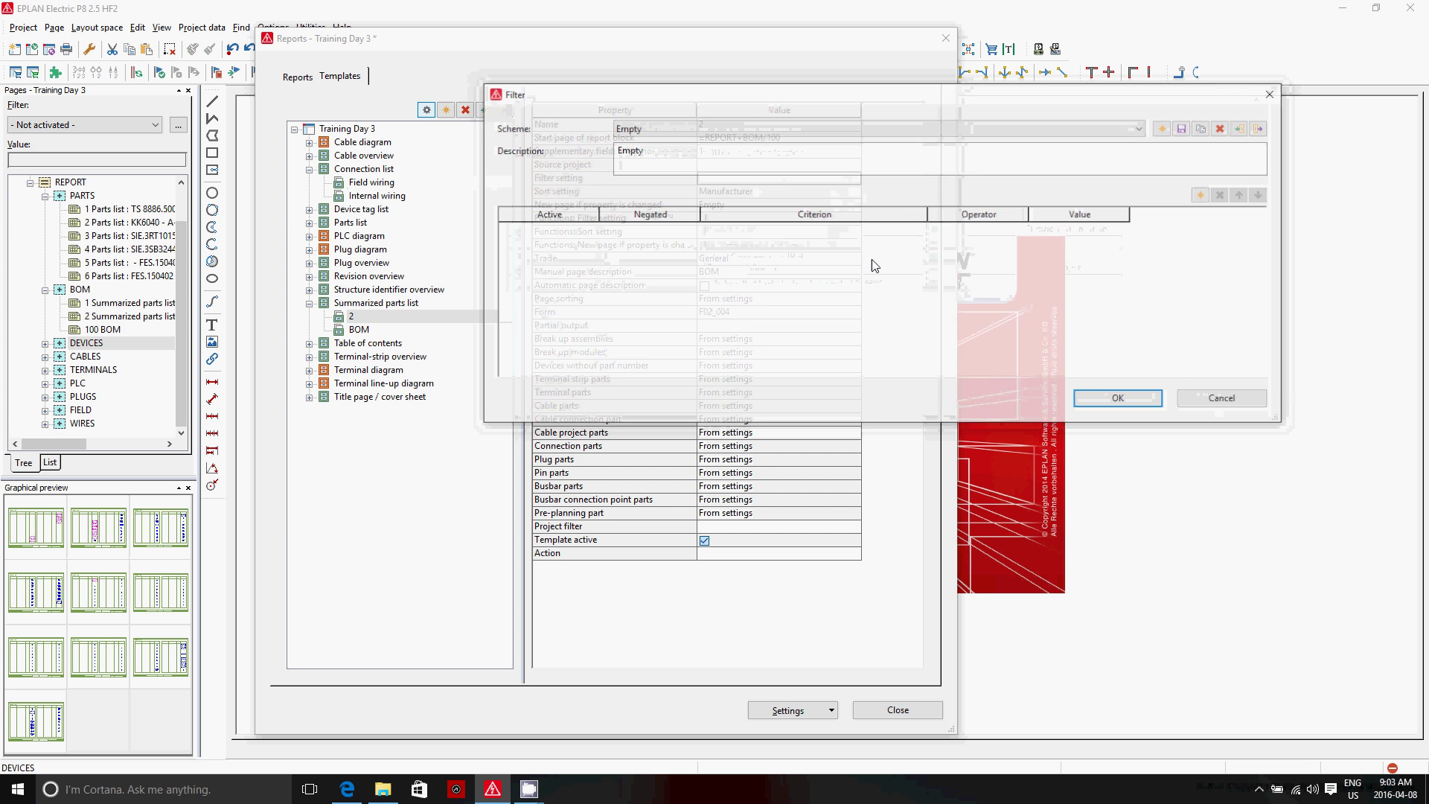
left_click(1164, 127)
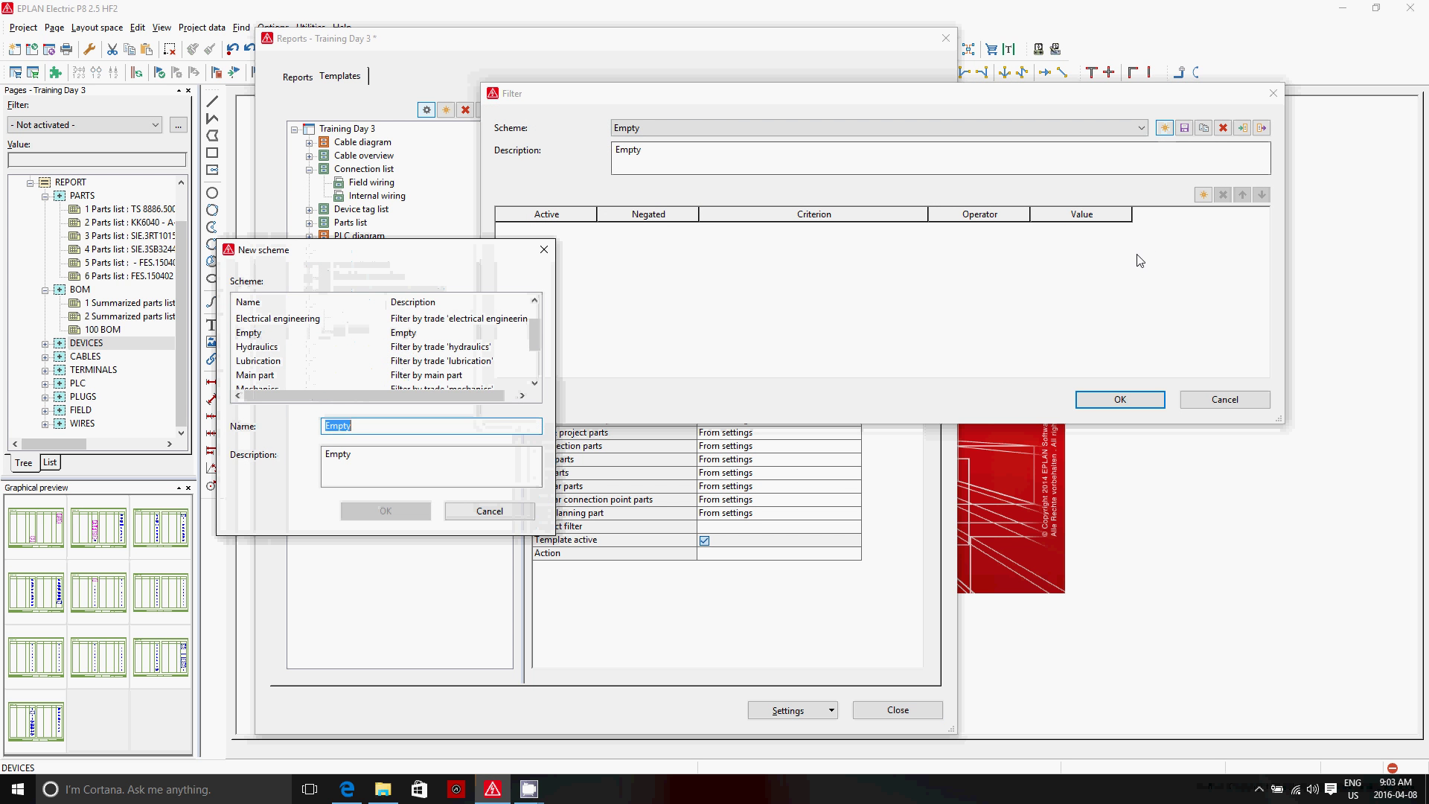
type("new filter")
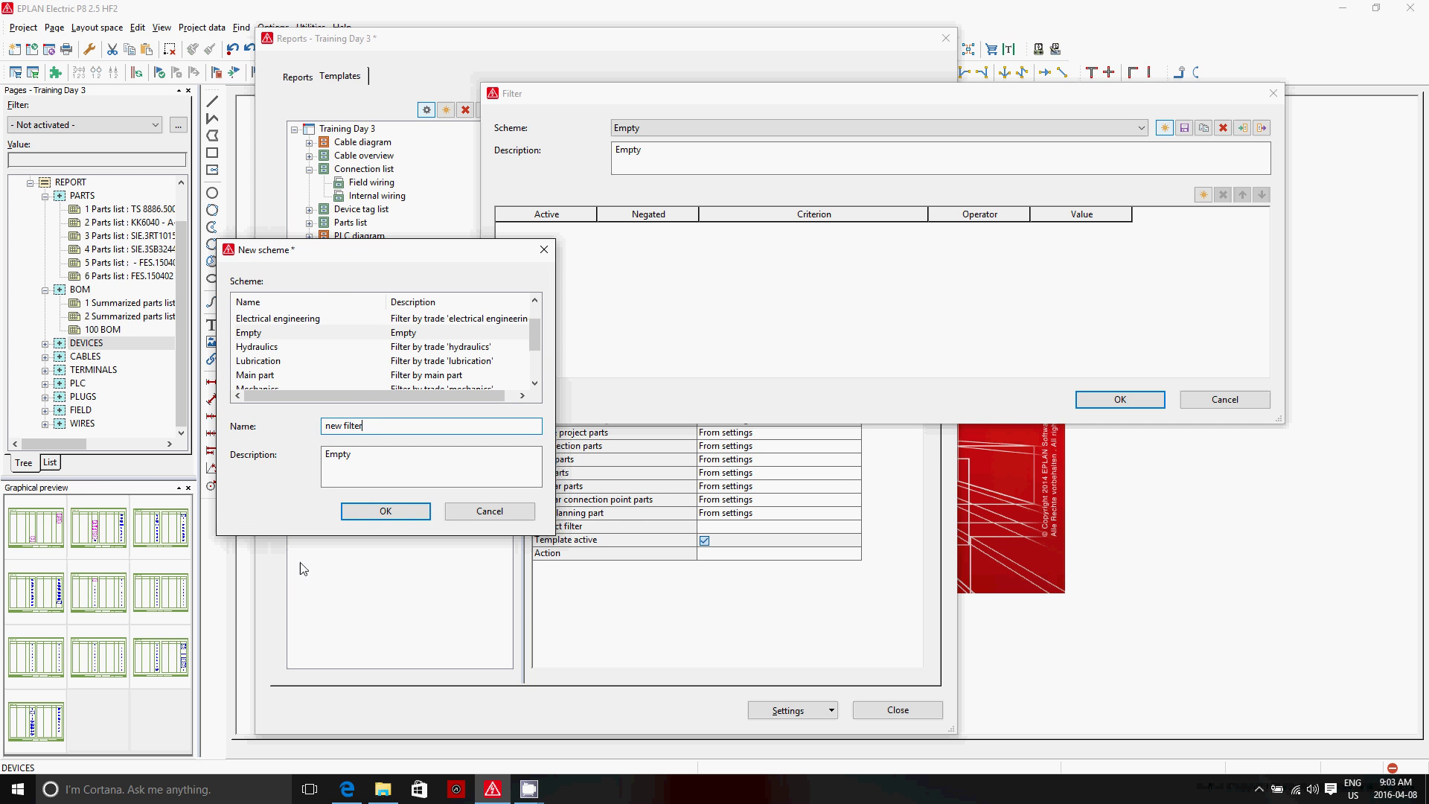
left_click(385, 511)
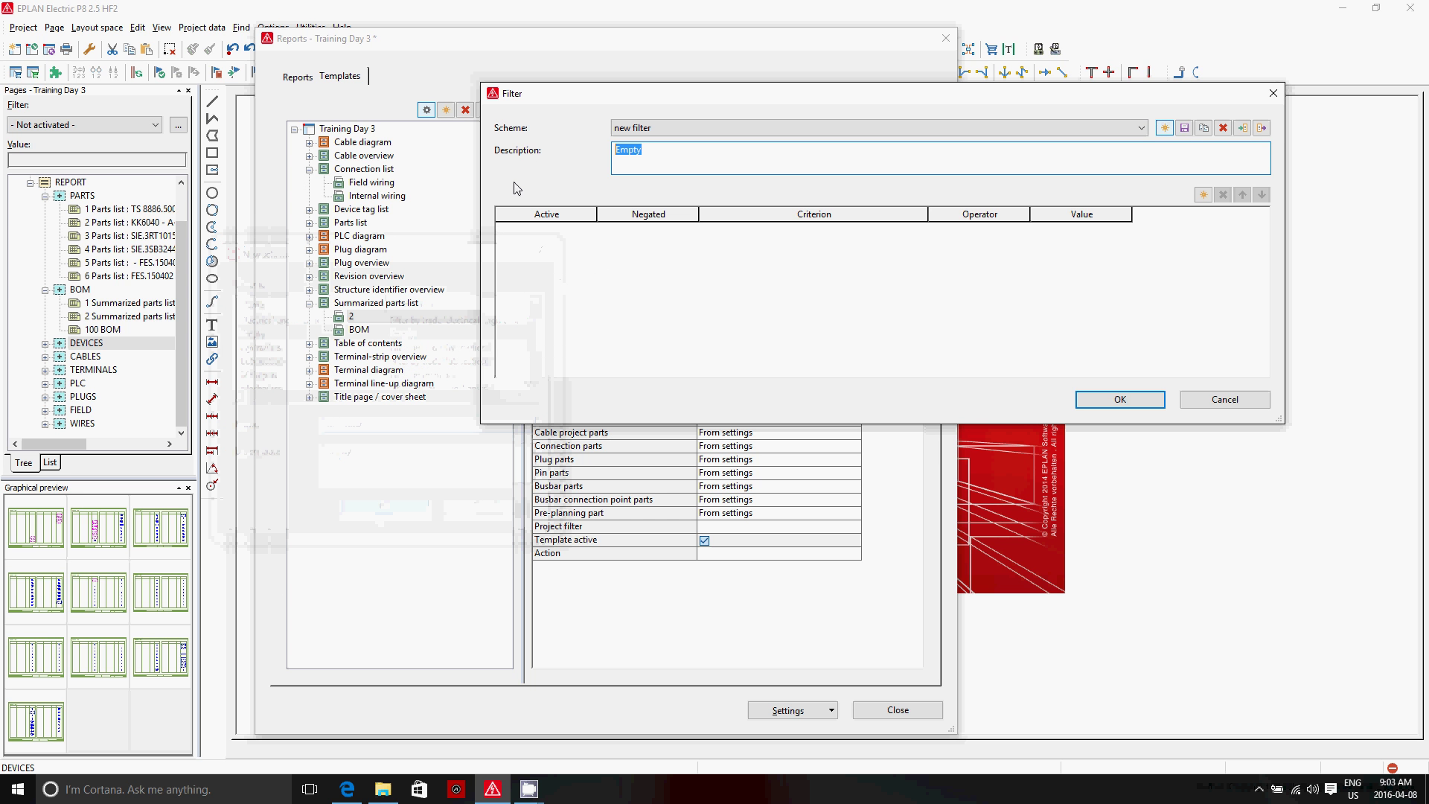
type("new filter")
left_click(808, 275)
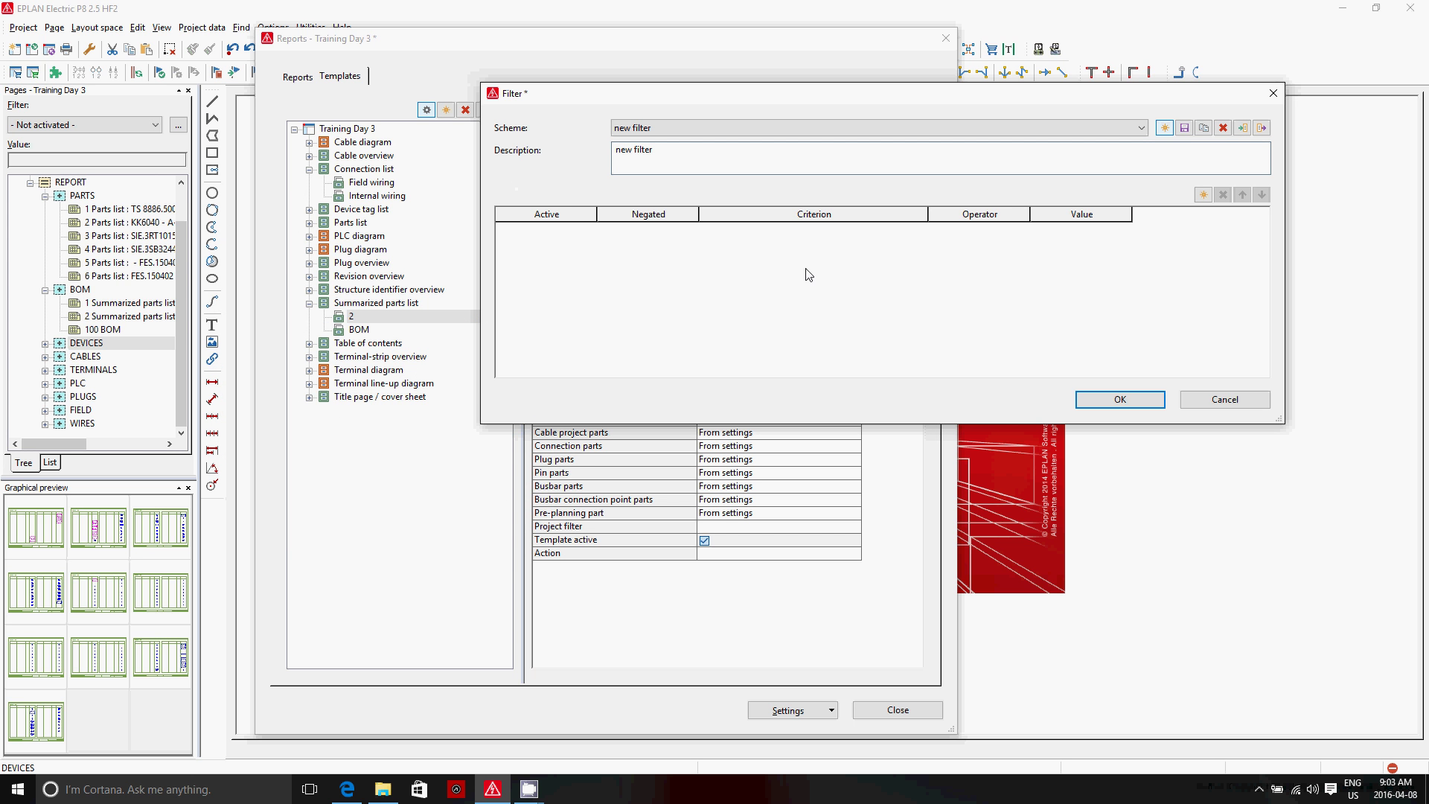
Add Mounting location as the filter's criterion
left_click(1202, 194)
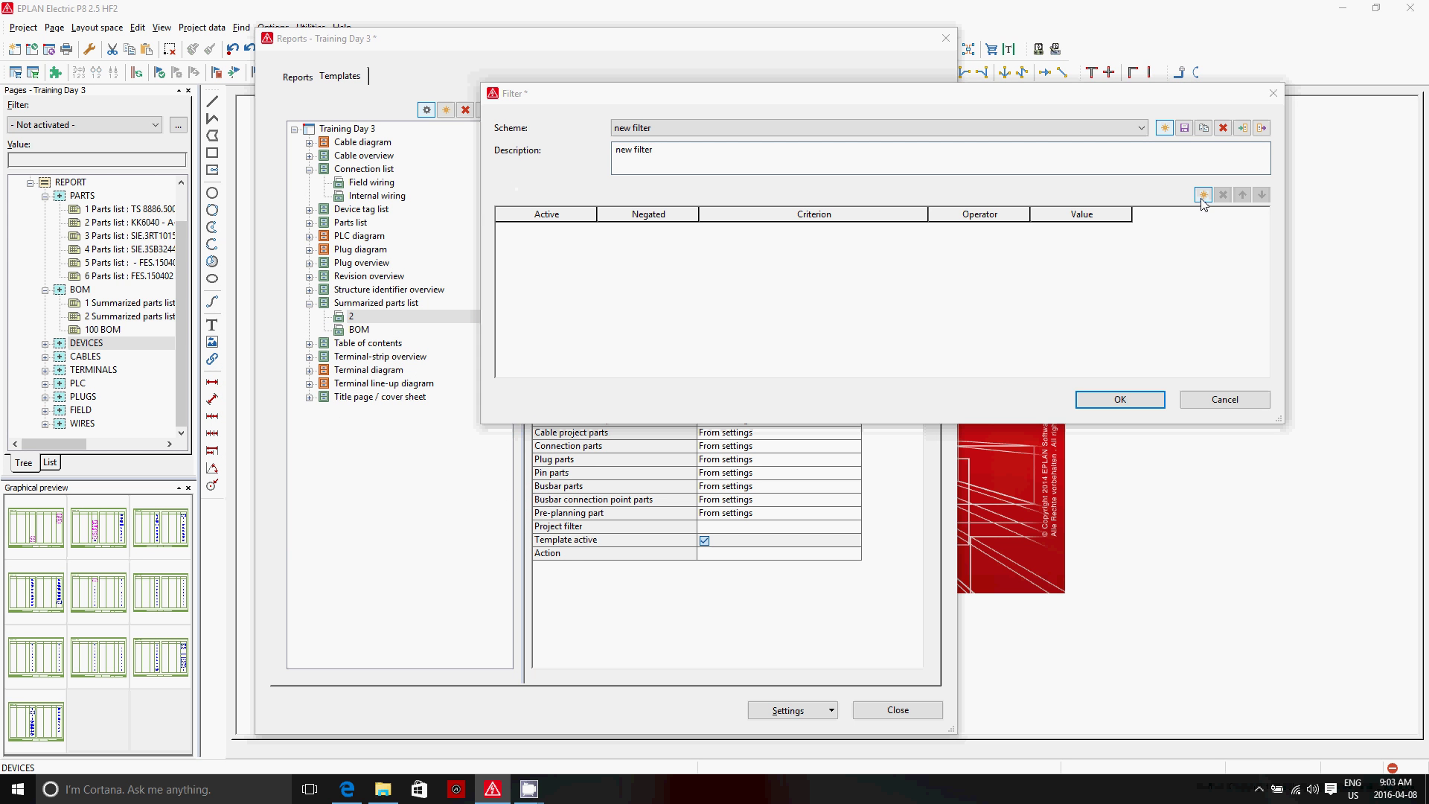
left_click(164, 260)
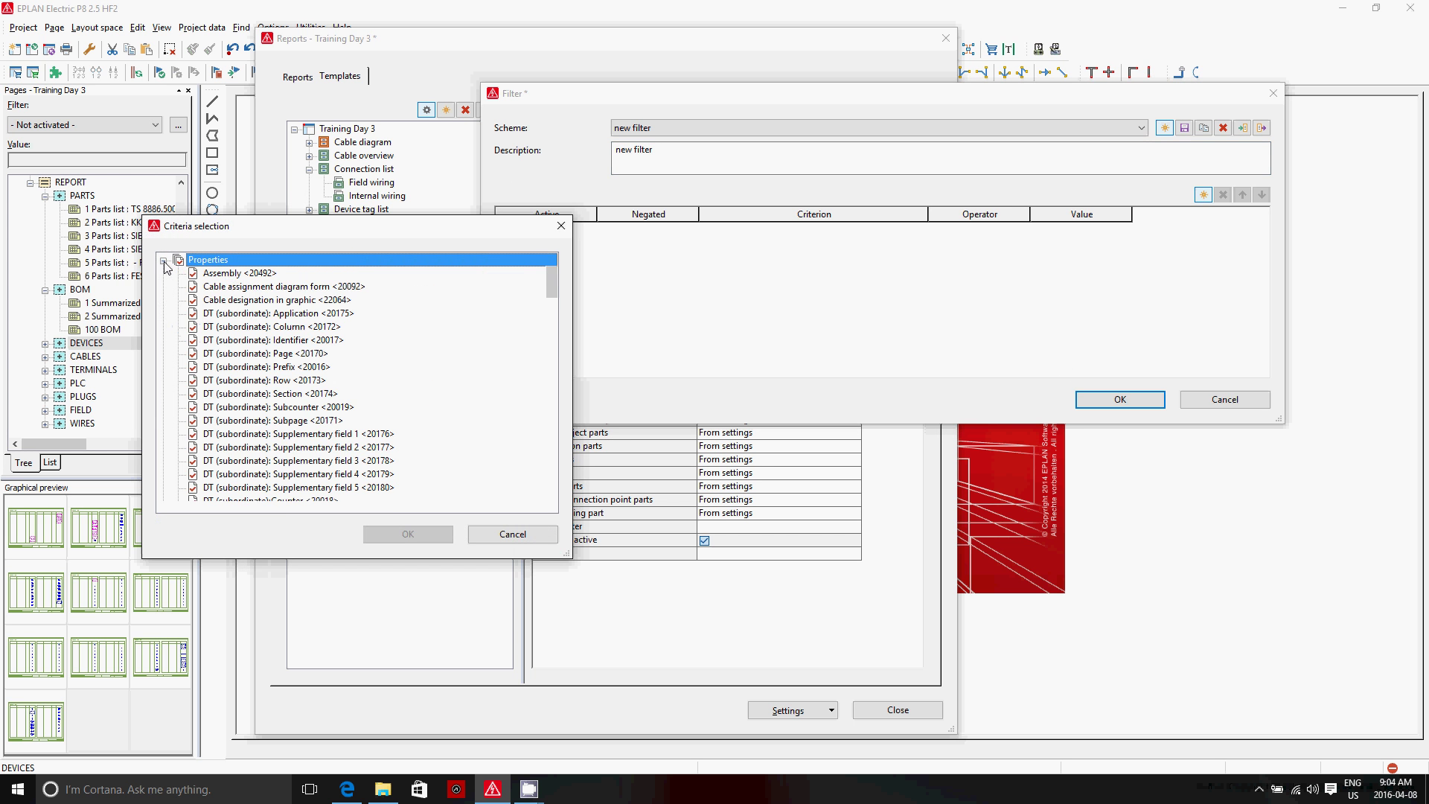
left_click(270, 426)
key("m")
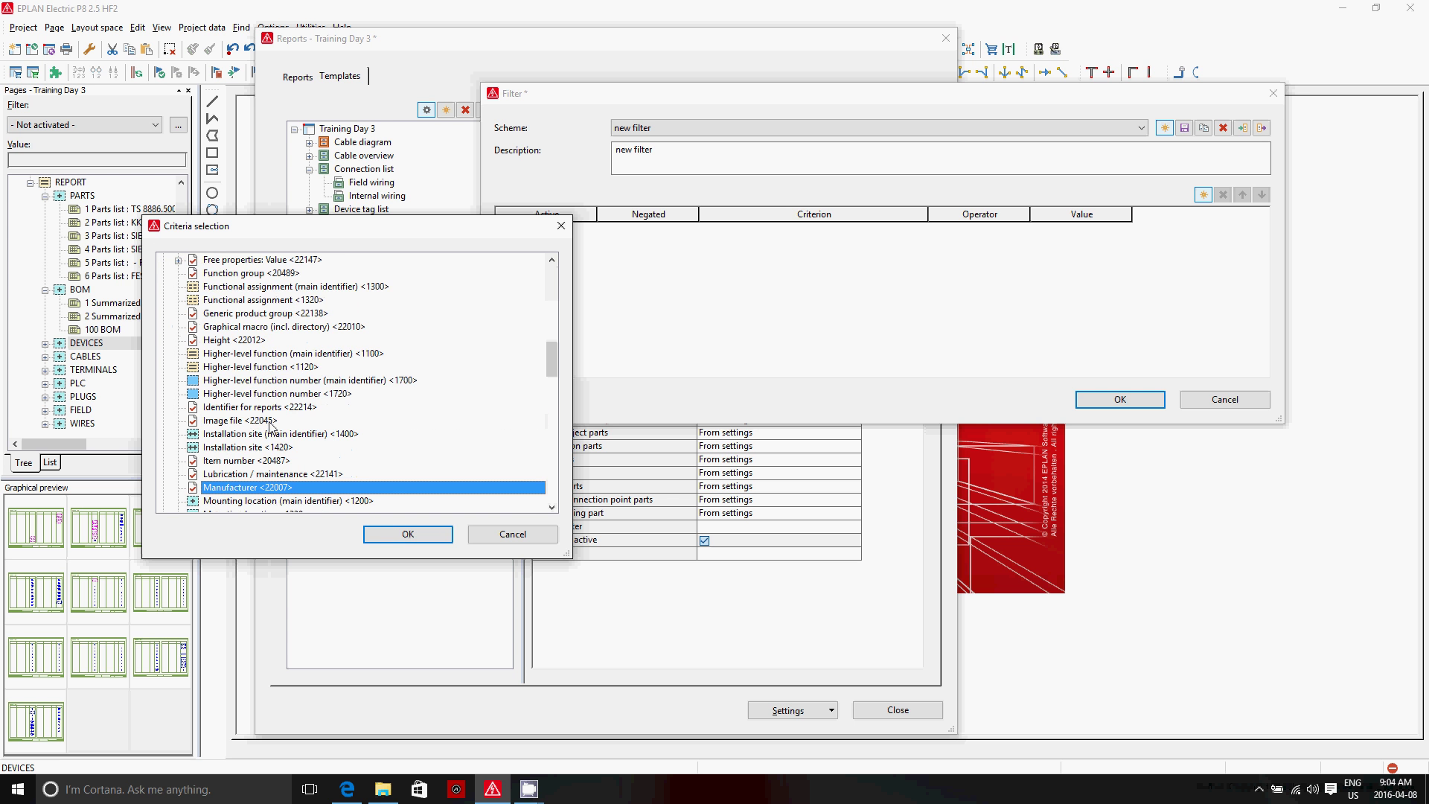
scroll(274, 431, "down", 2)
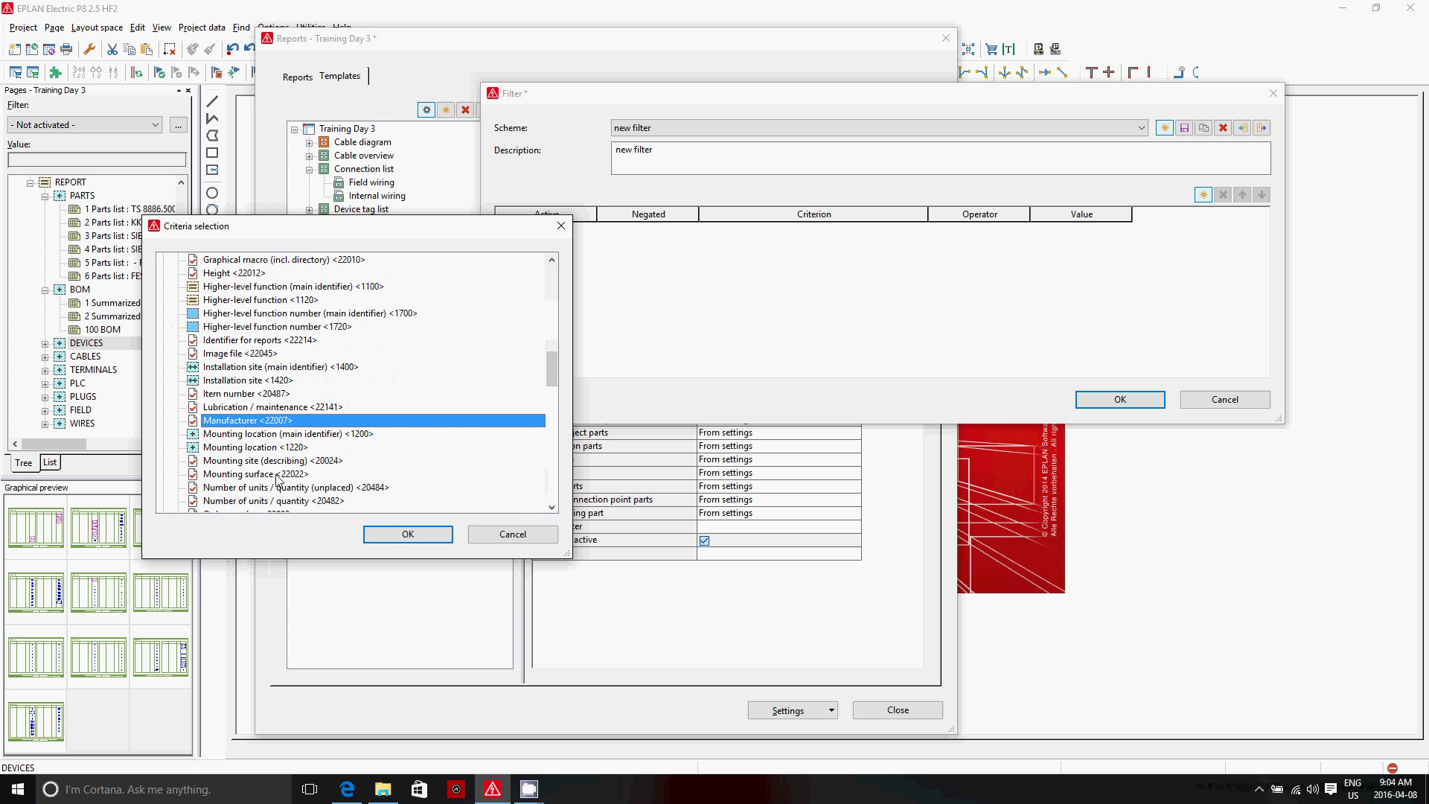
left_click(281, 448)
left_click(407, 533)
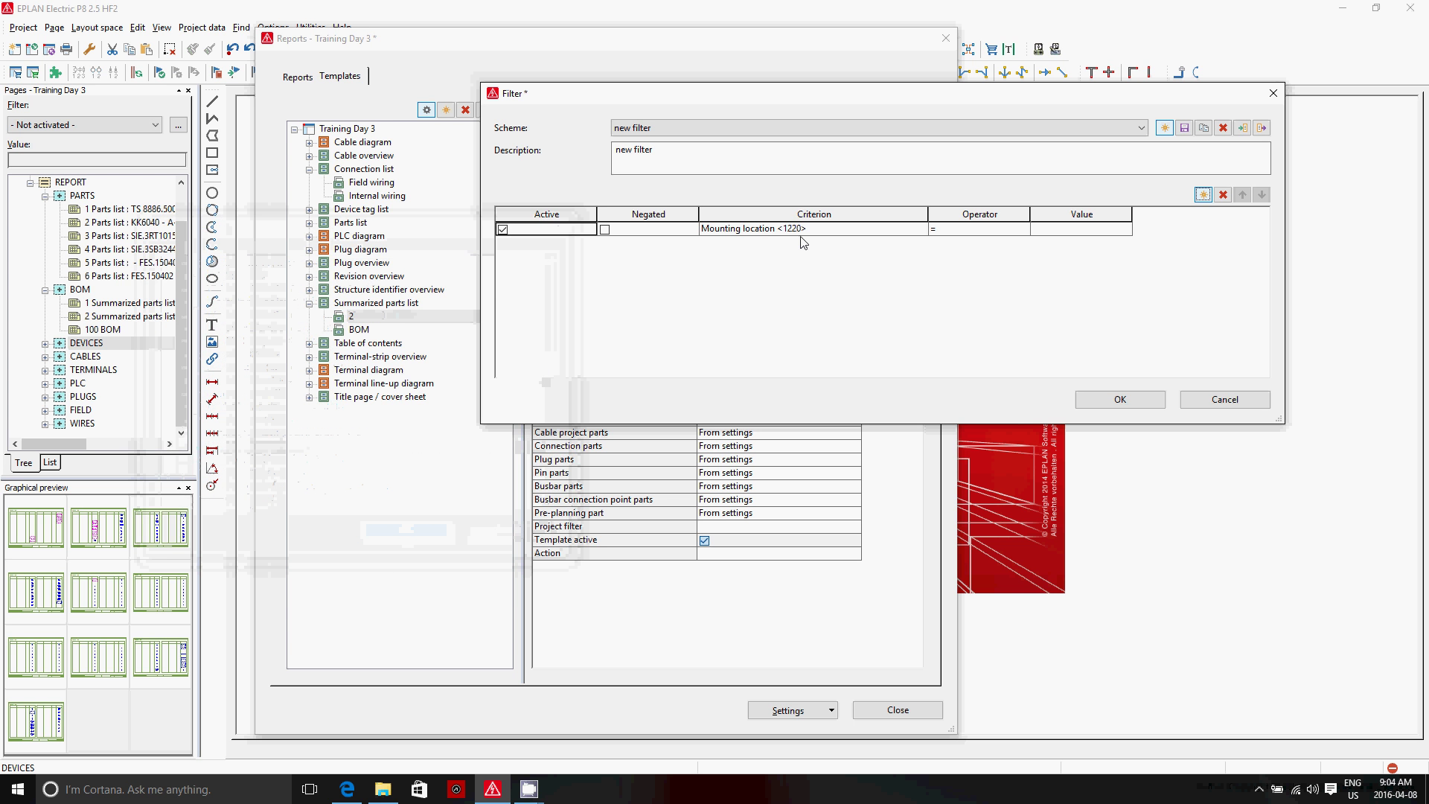
Set the criterion value to P, negate it, and confirm the filter
left_click(979, 230)
left_click(1084, 230)
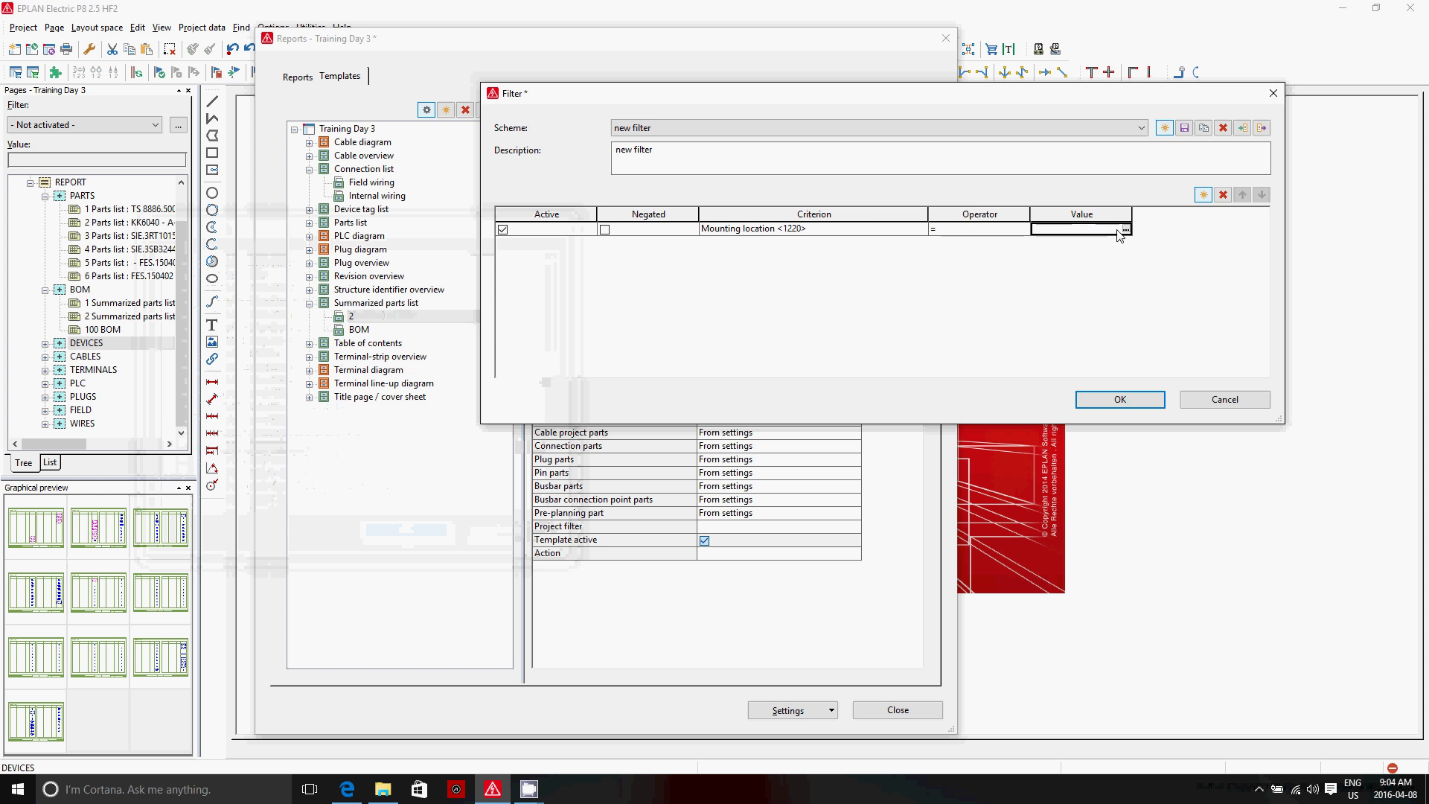
type("P")
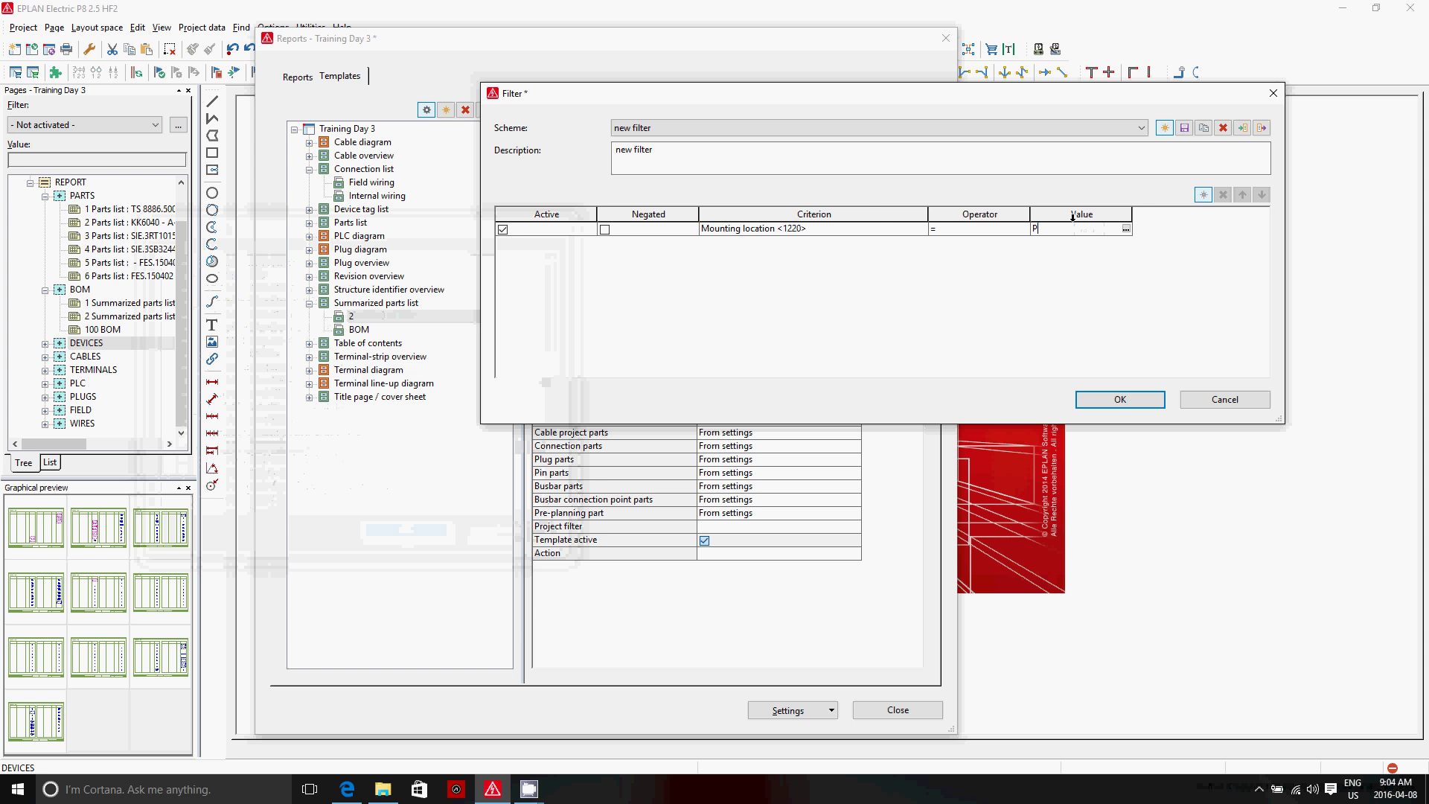
left_click(1126, 229)
key("Escape")
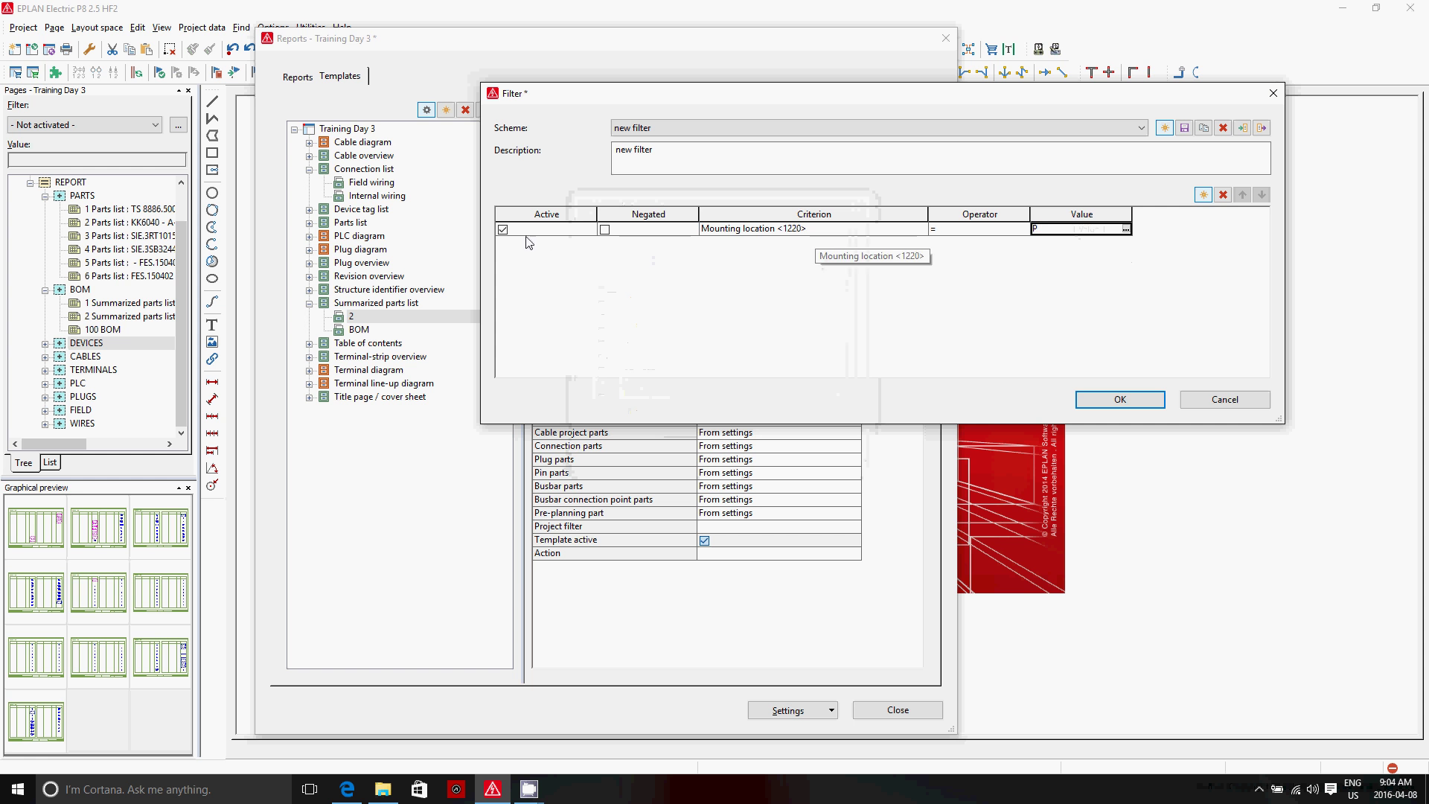
left_click(605, 230)
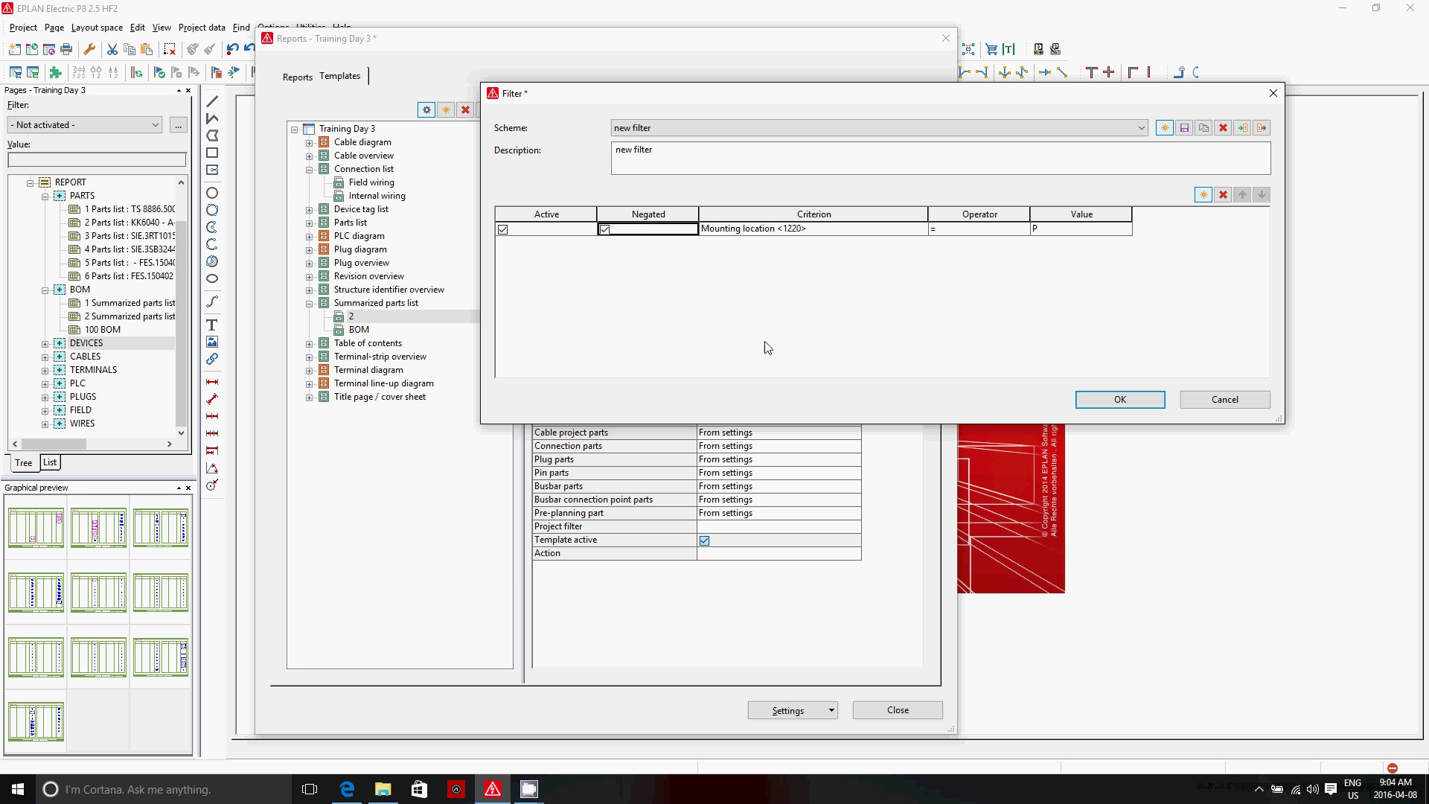
left_click(1120, 401)
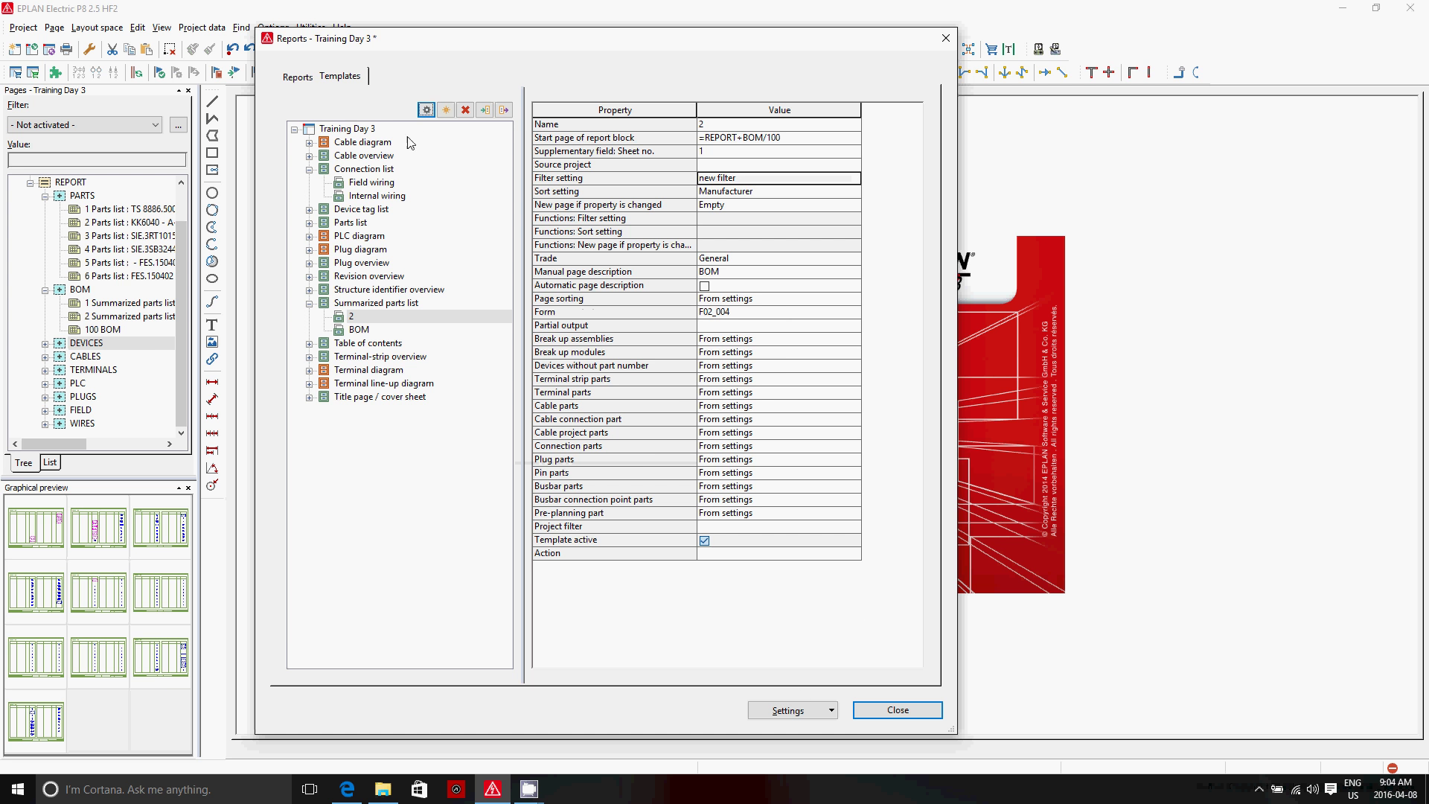
Open page 100 BOM and select Summarized parts list template 2 in the reports window
left_click(897, 709)
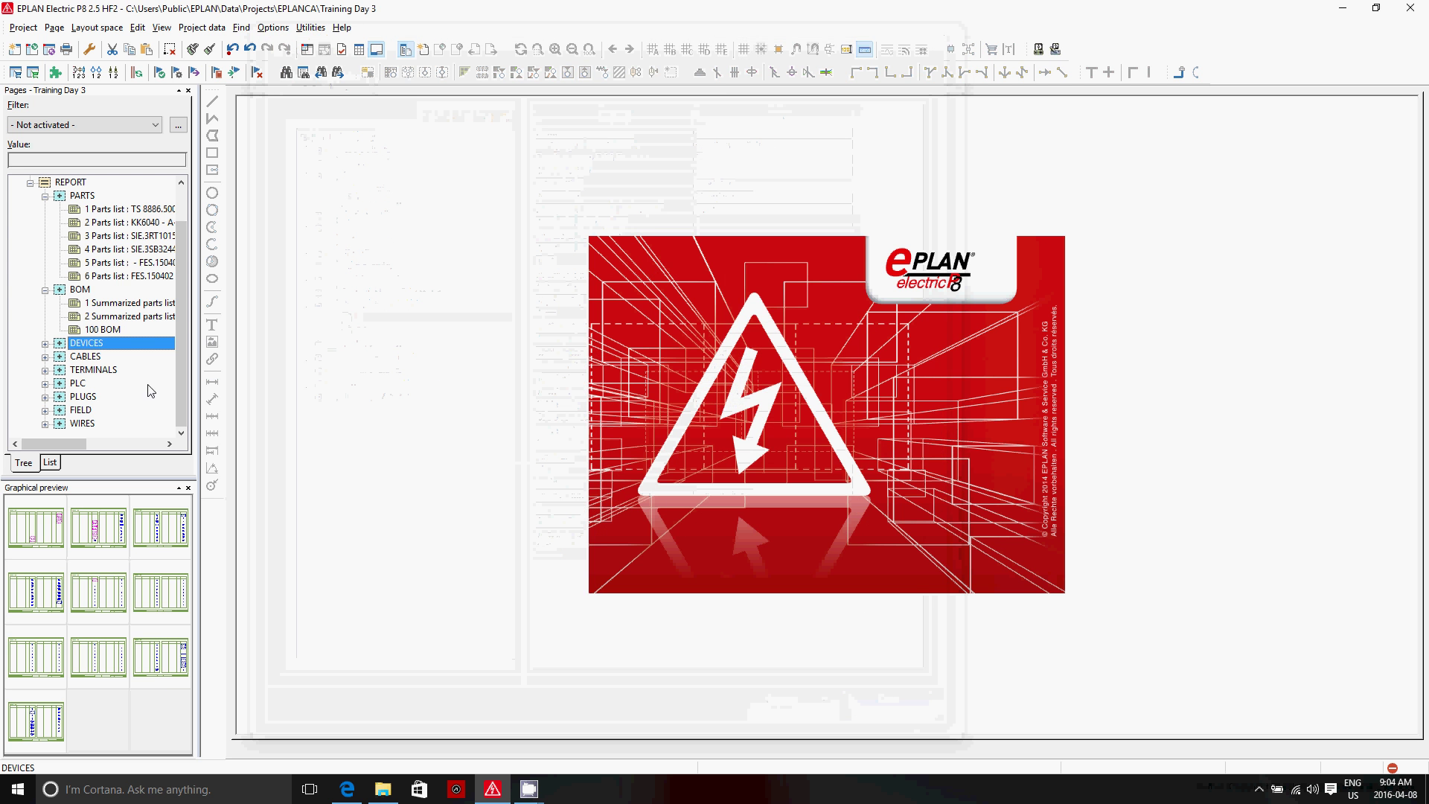
double_click(116, 330)
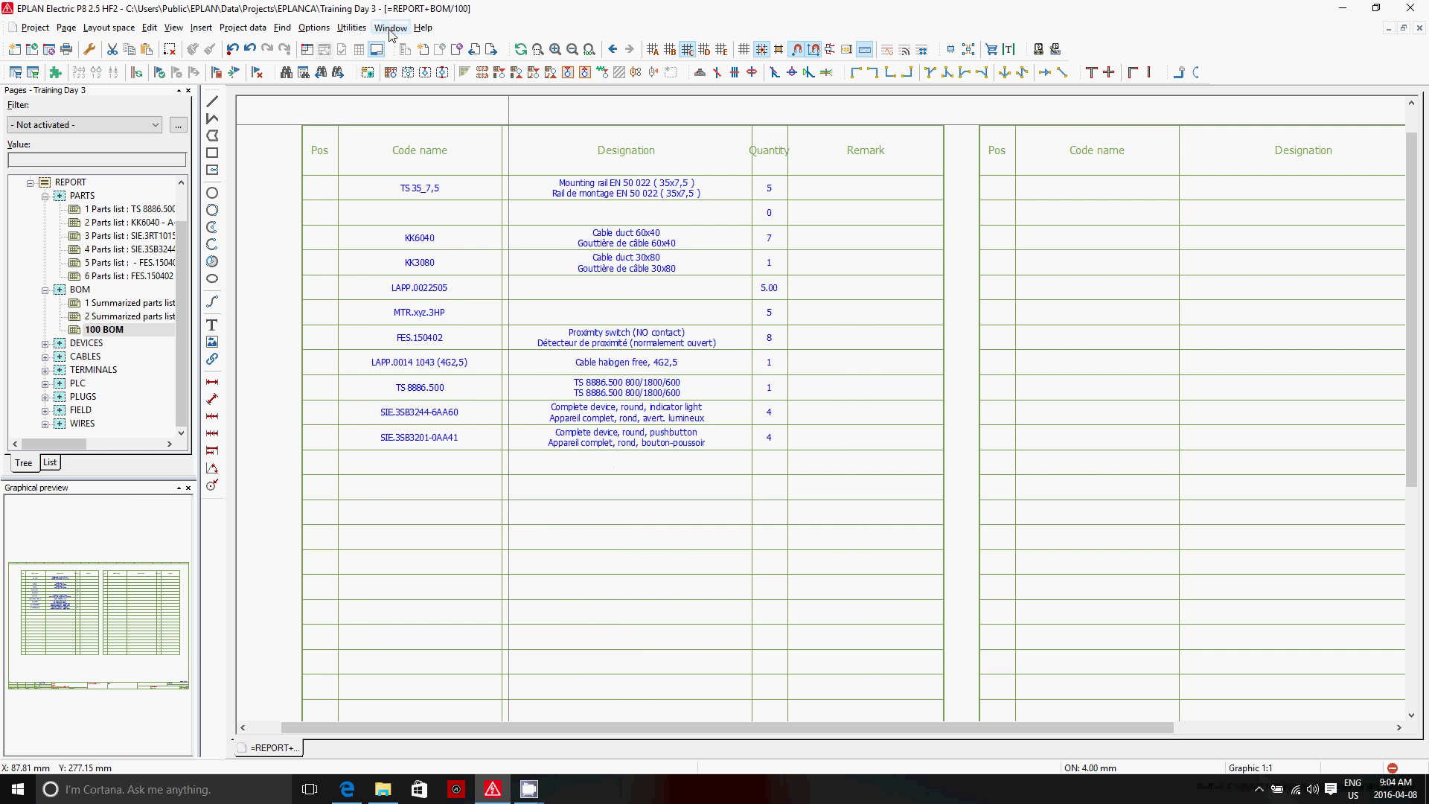
left_click(352, 28)
mouse_move(521, 45)
left_click(587, 46)
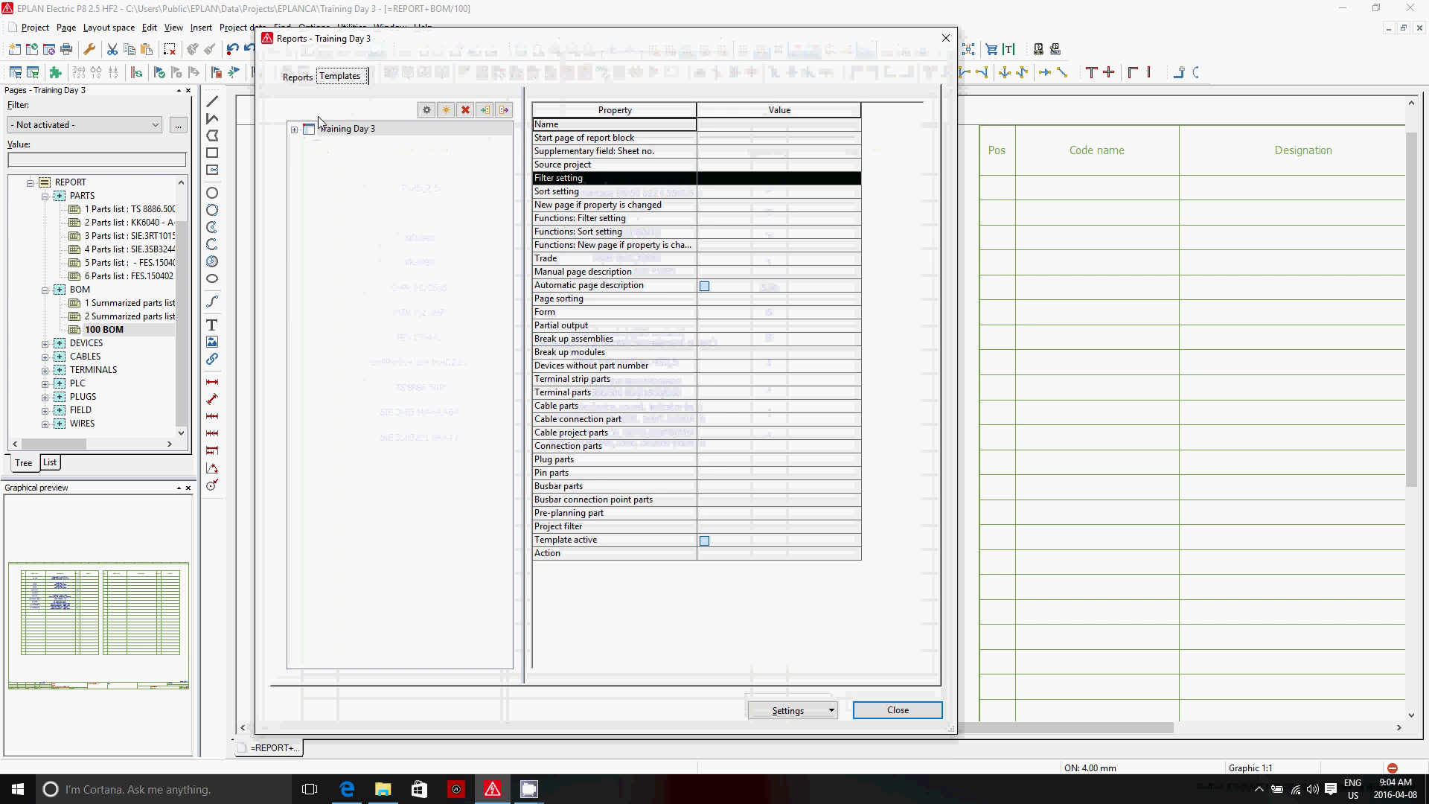
double_click(347, 130)
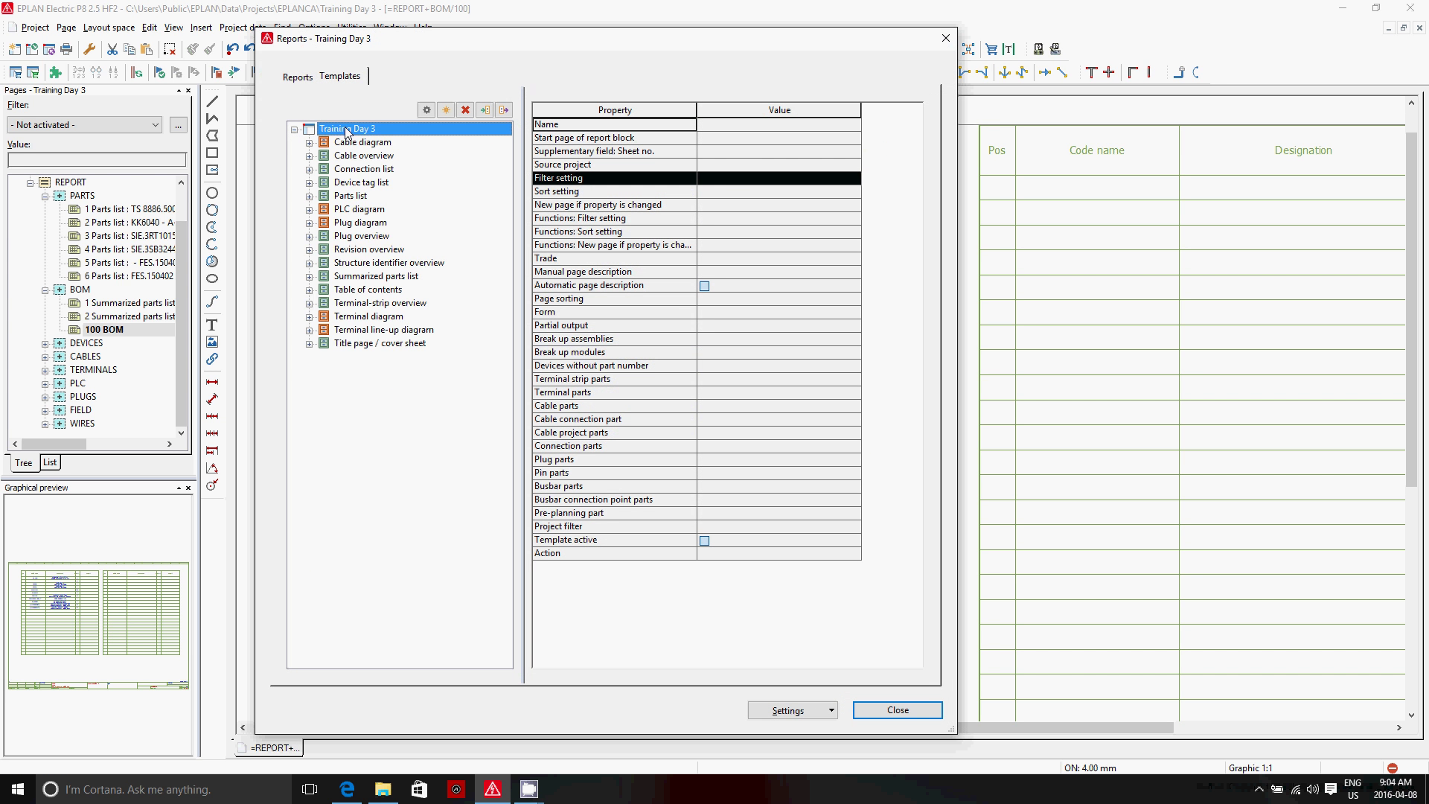
double_click(370, 278)
left_click(358, 290)
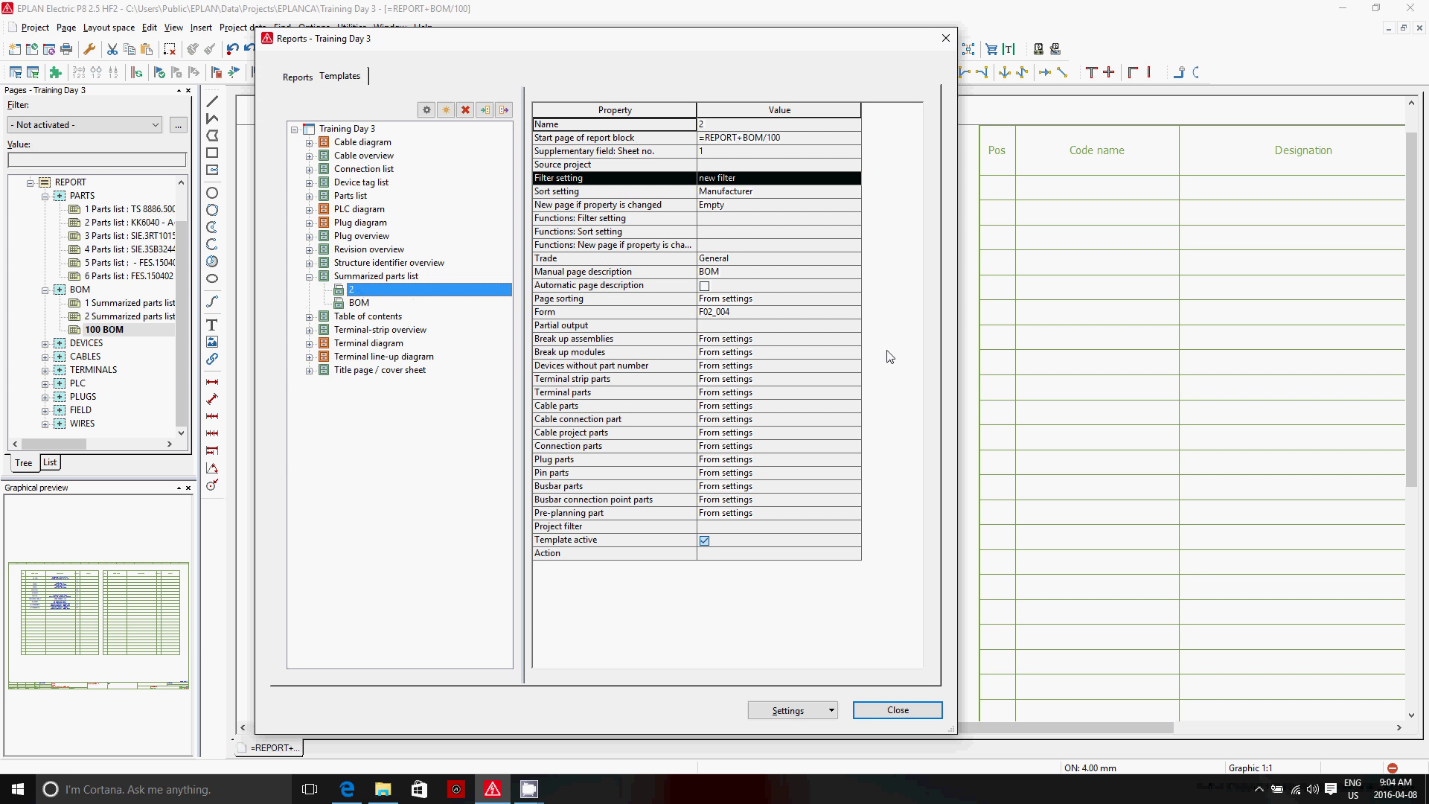
Browse to form F02_002 for template 2 and regenerate the parts list
left_click(856, 312)
left_click(854, 311)
left_click(724, 383)
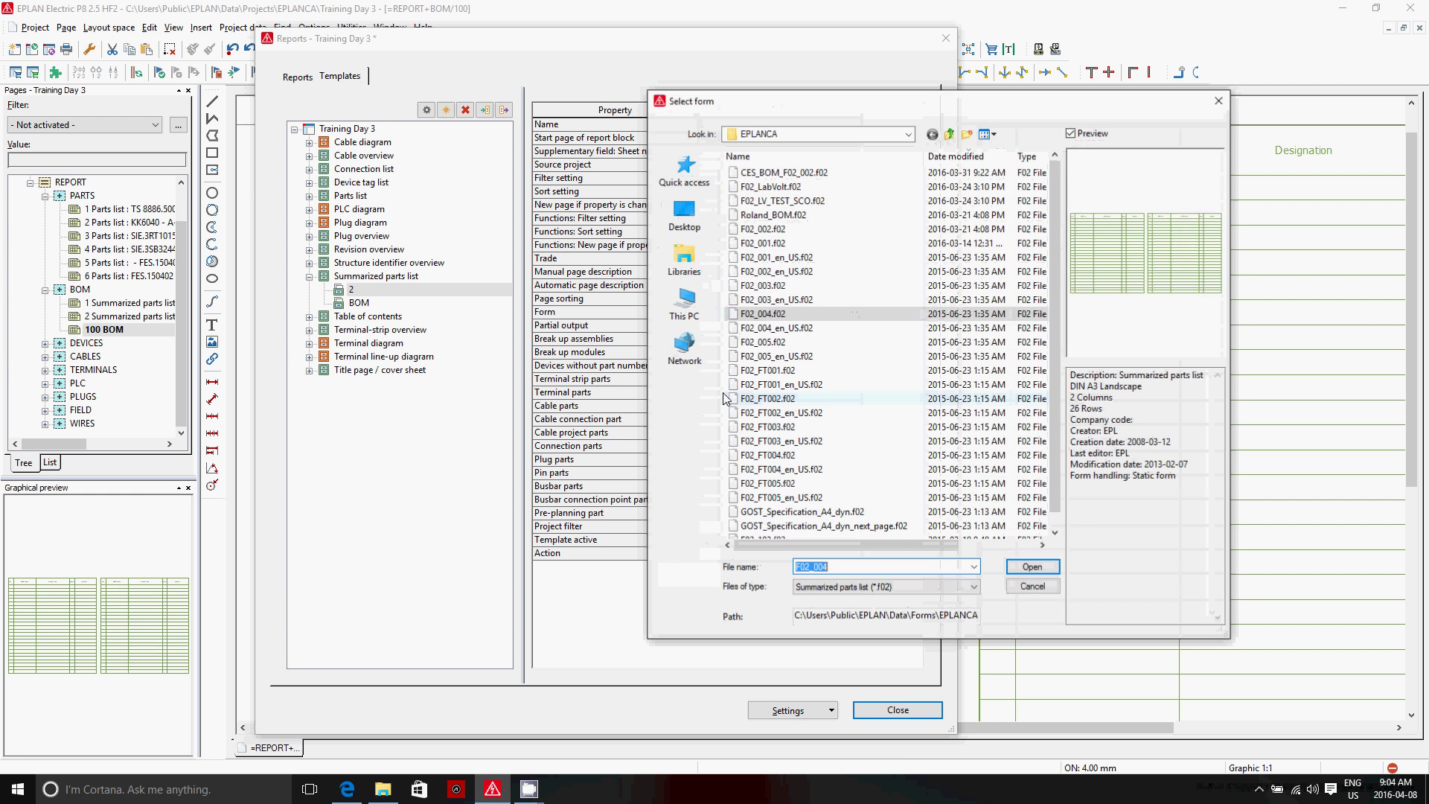
left_click(779, 288)
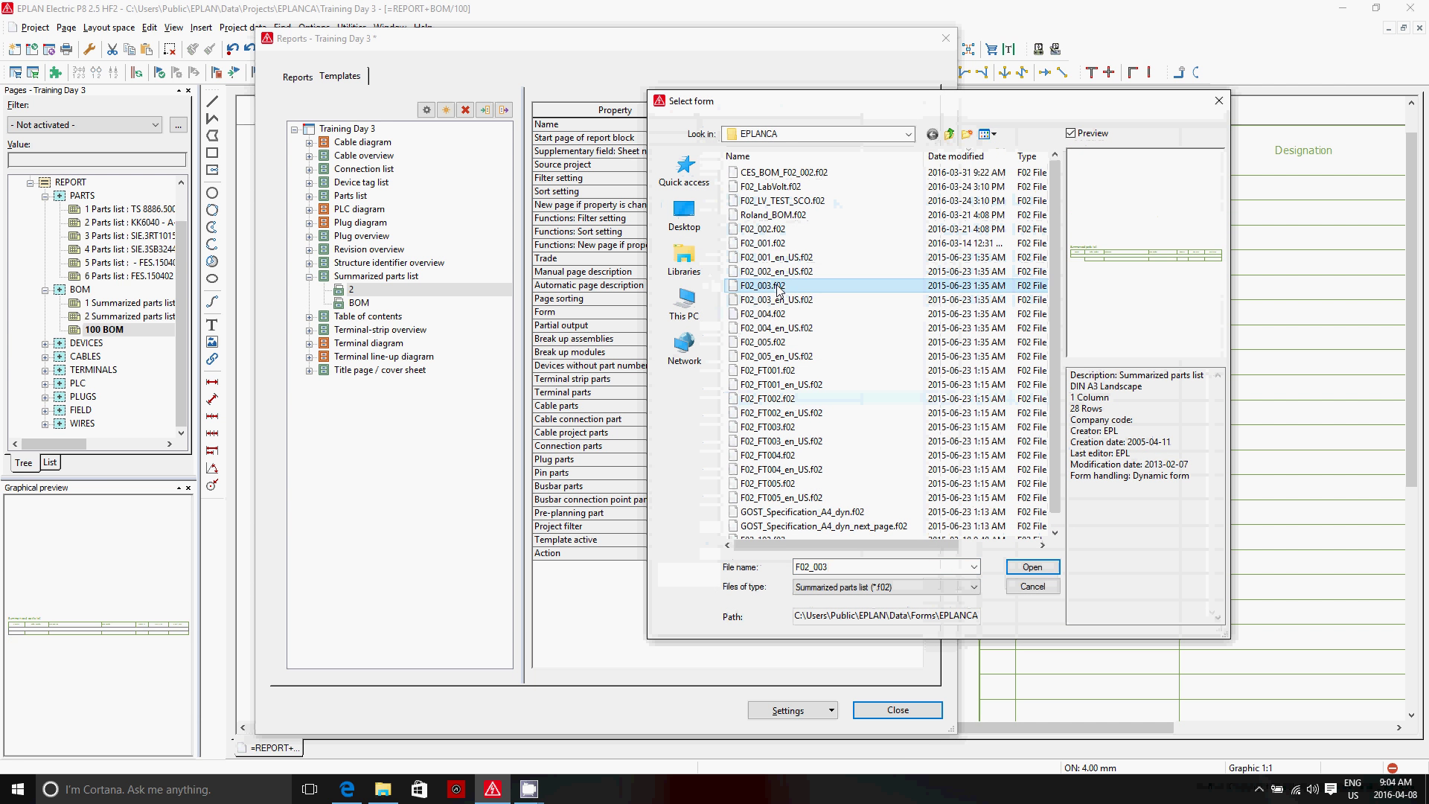
left_click(779, 243)
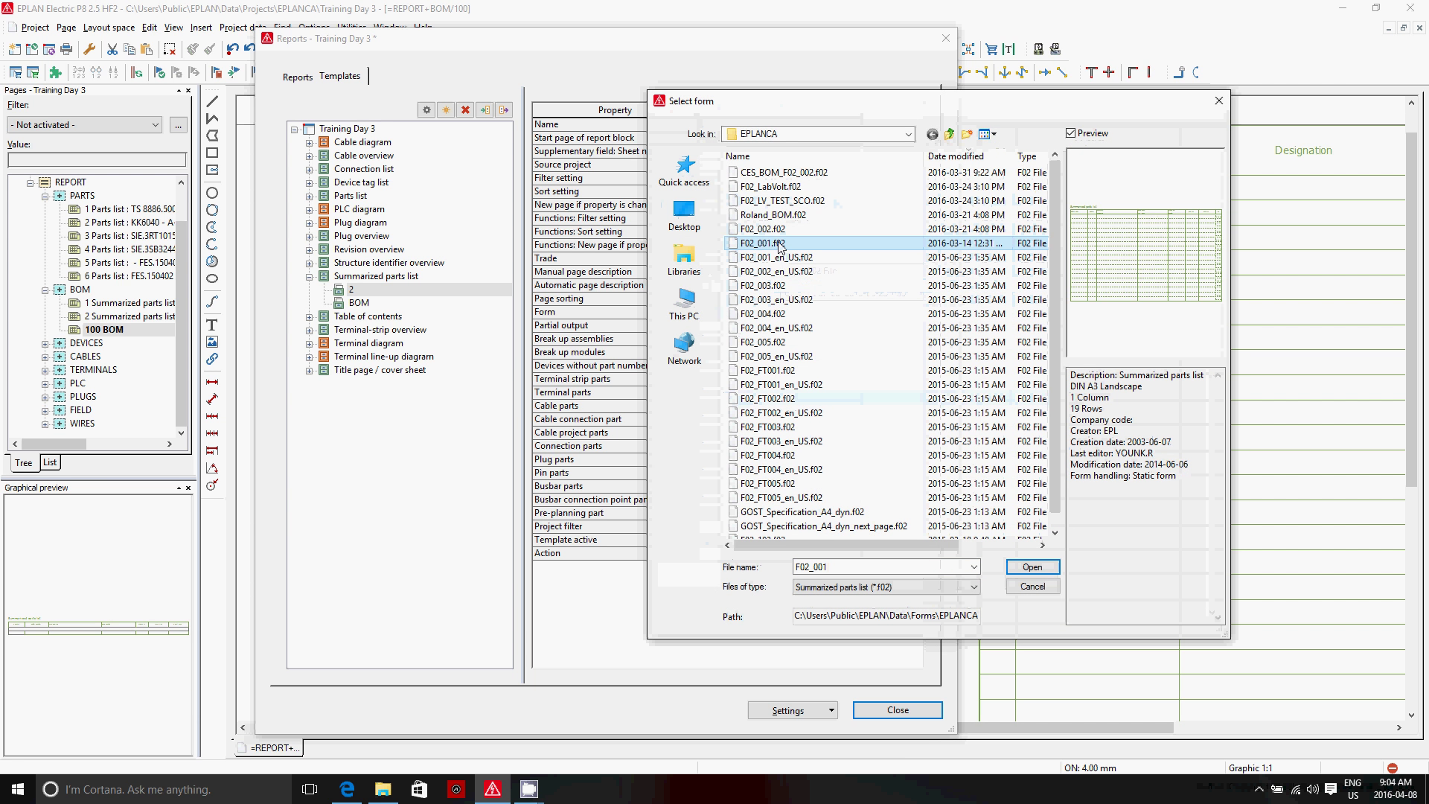
left_click(779, 230)
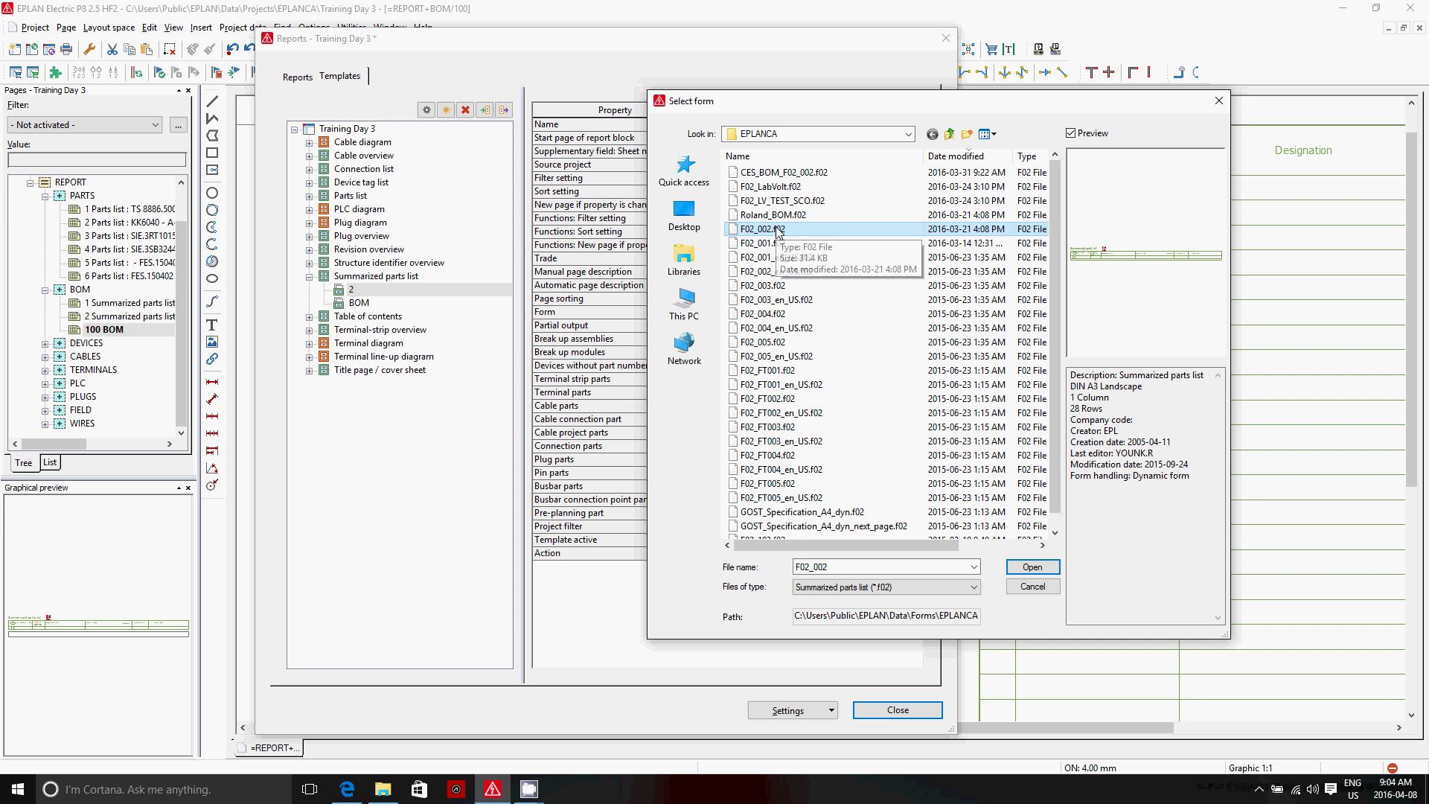
left_click(1042, 545)
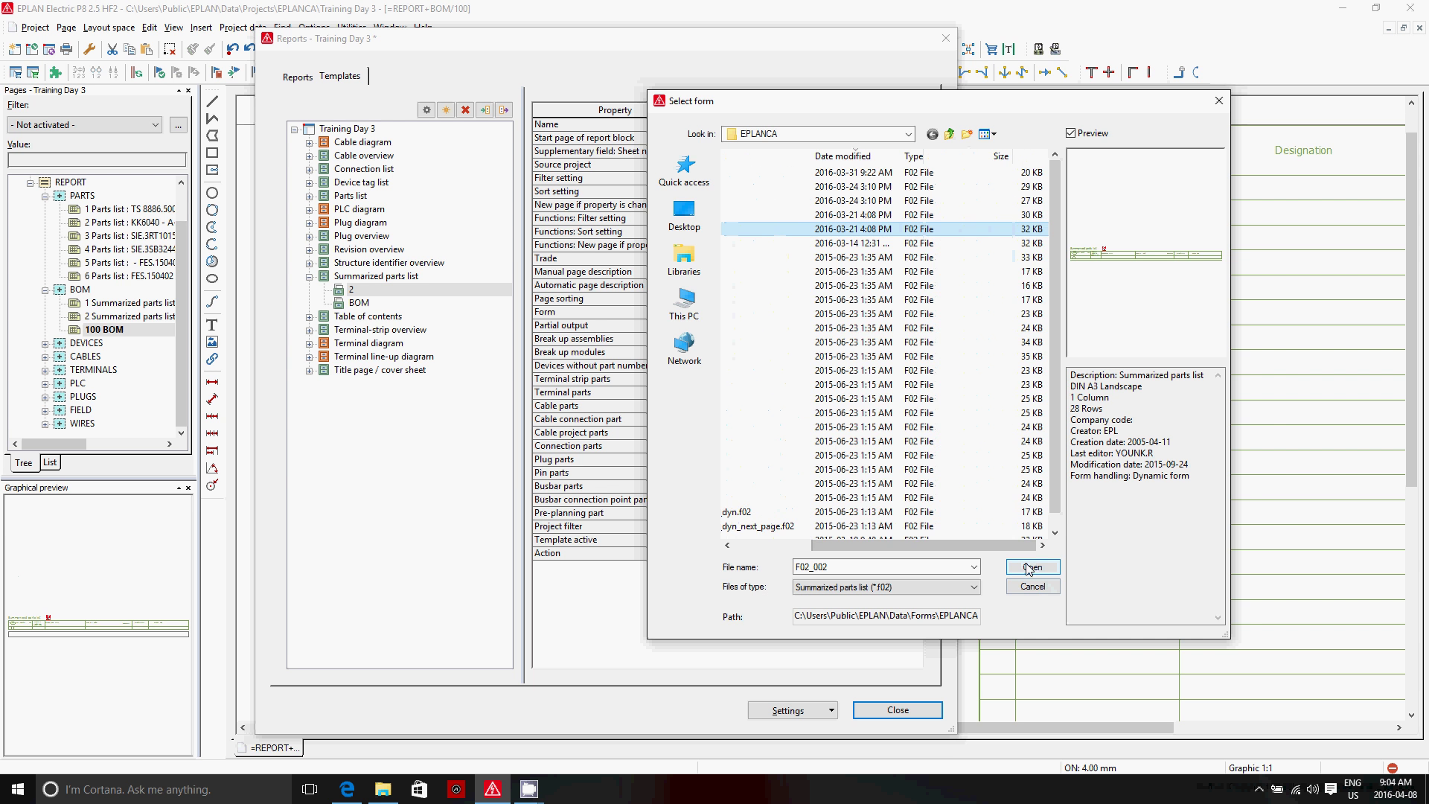
left_click(1032, 568)
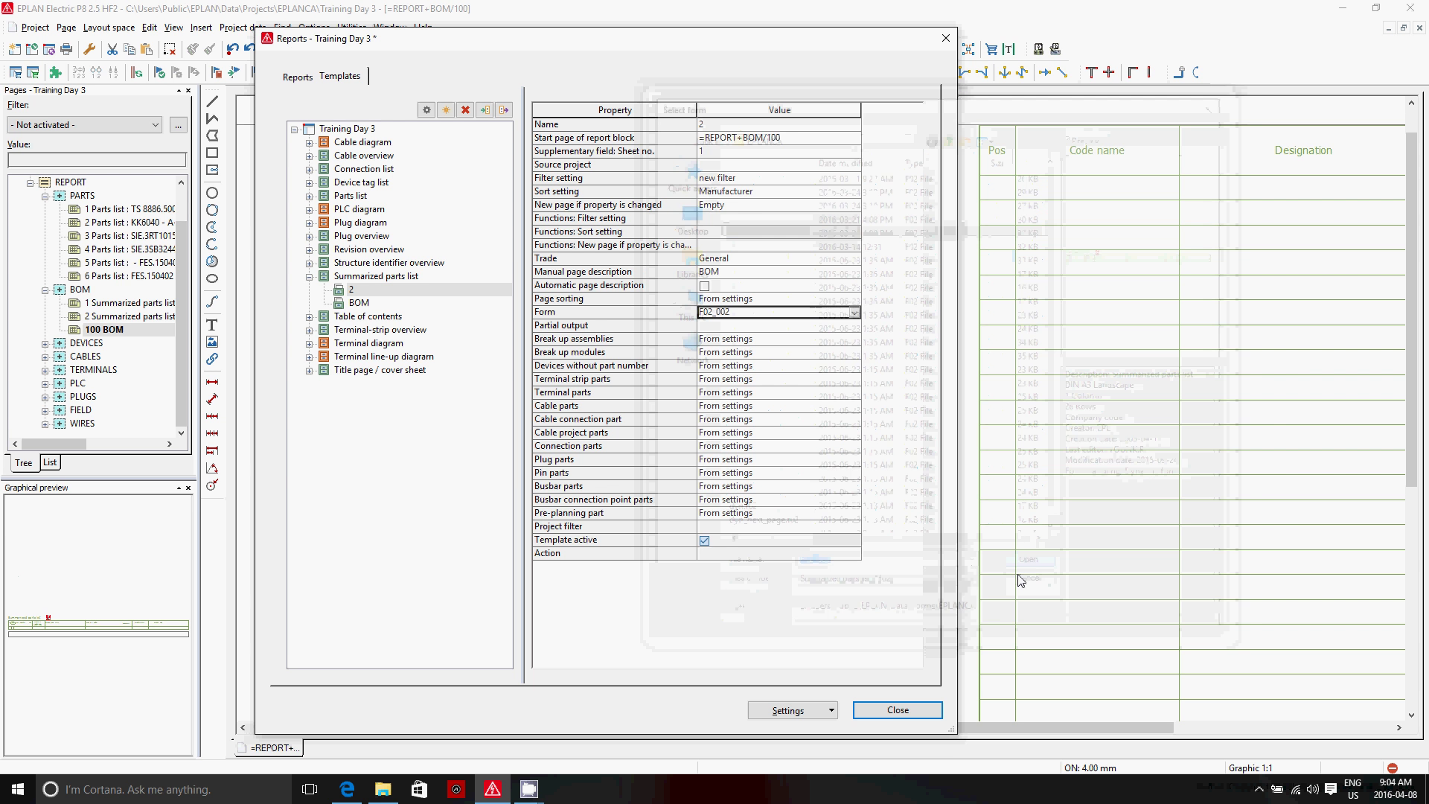
left_click(426, 110)
Close the reports window and pan page 100 BOM to check the Device Tag column
key("Escape")
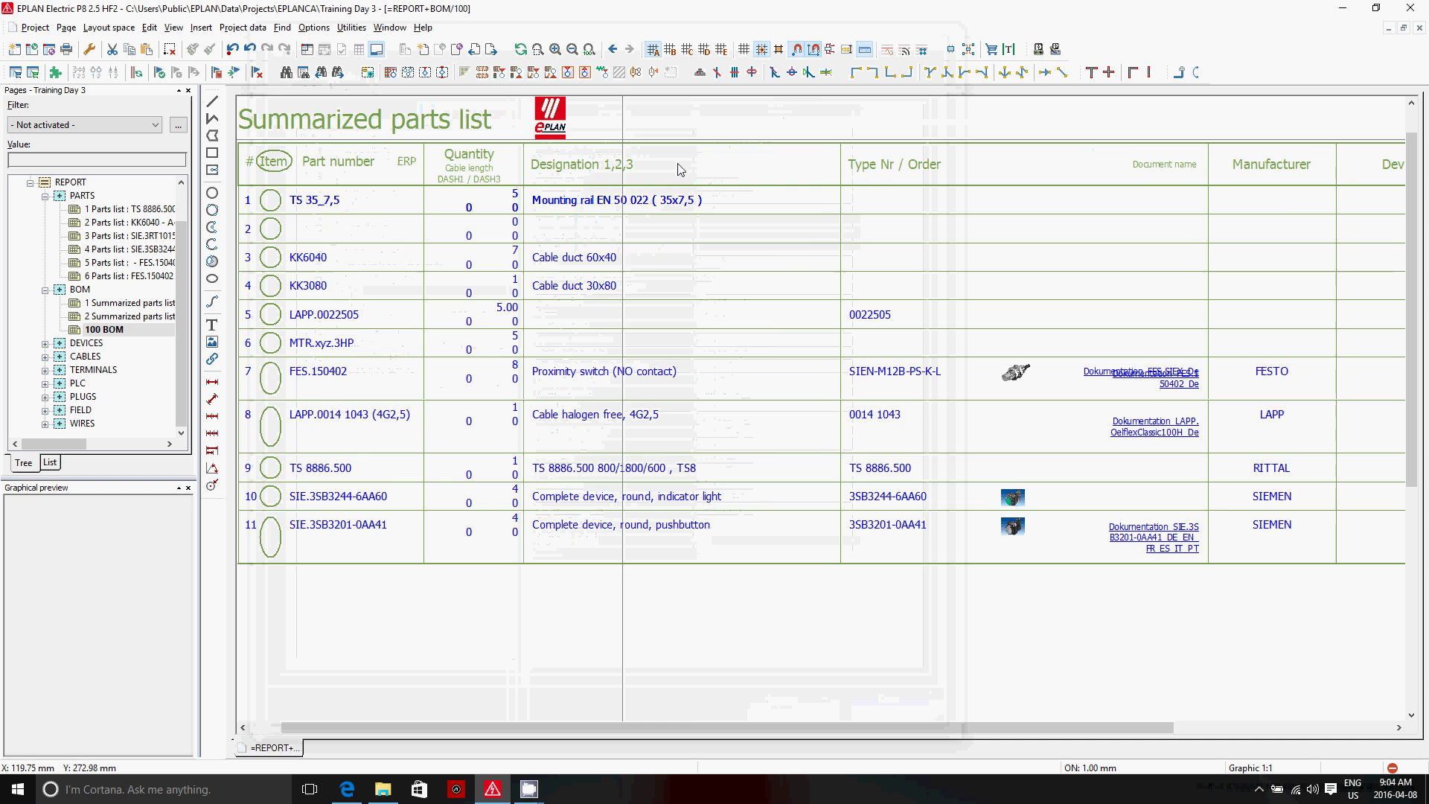
middle_click_drag(926, 351, 689, 362)
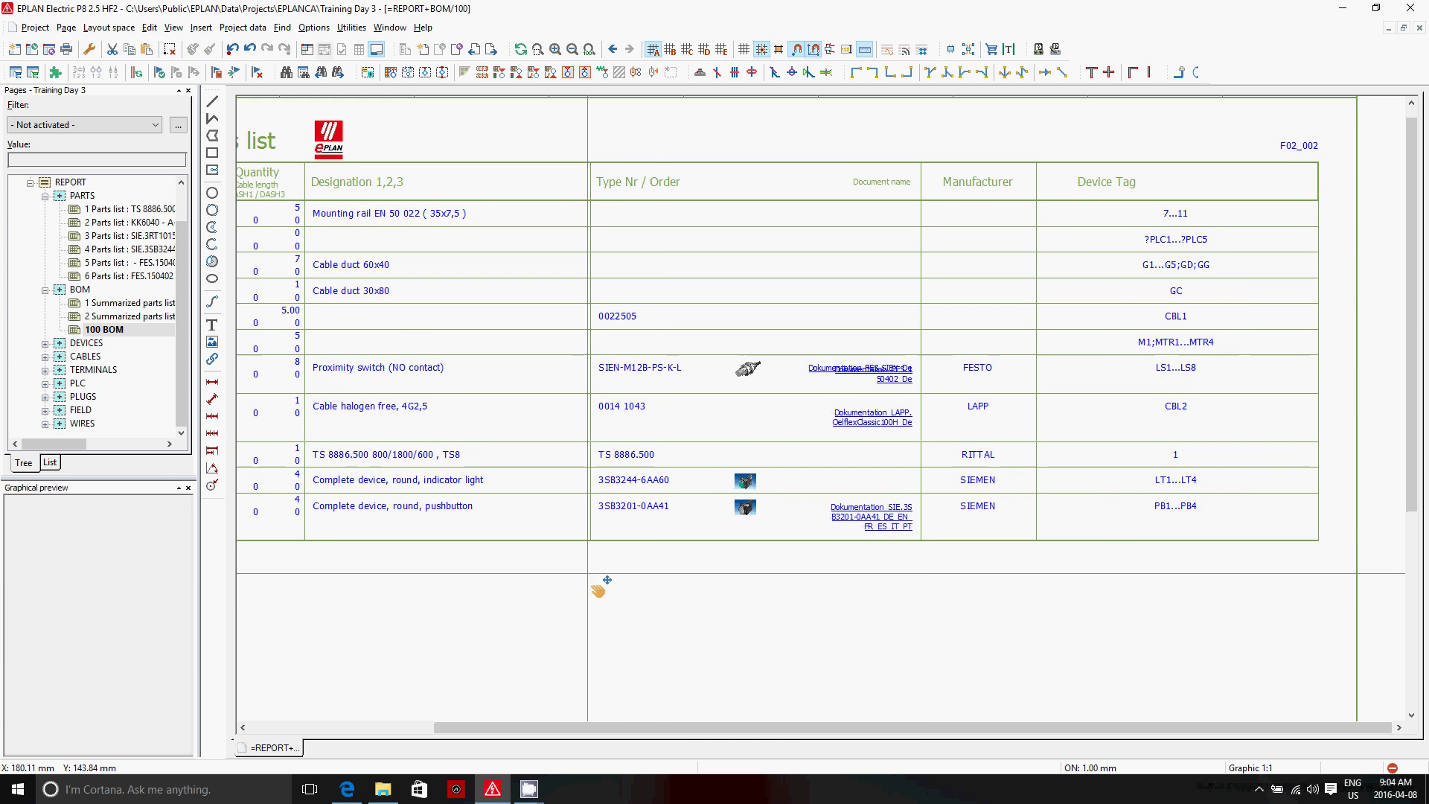
middle_click_drag(600, 583, 648, 580)
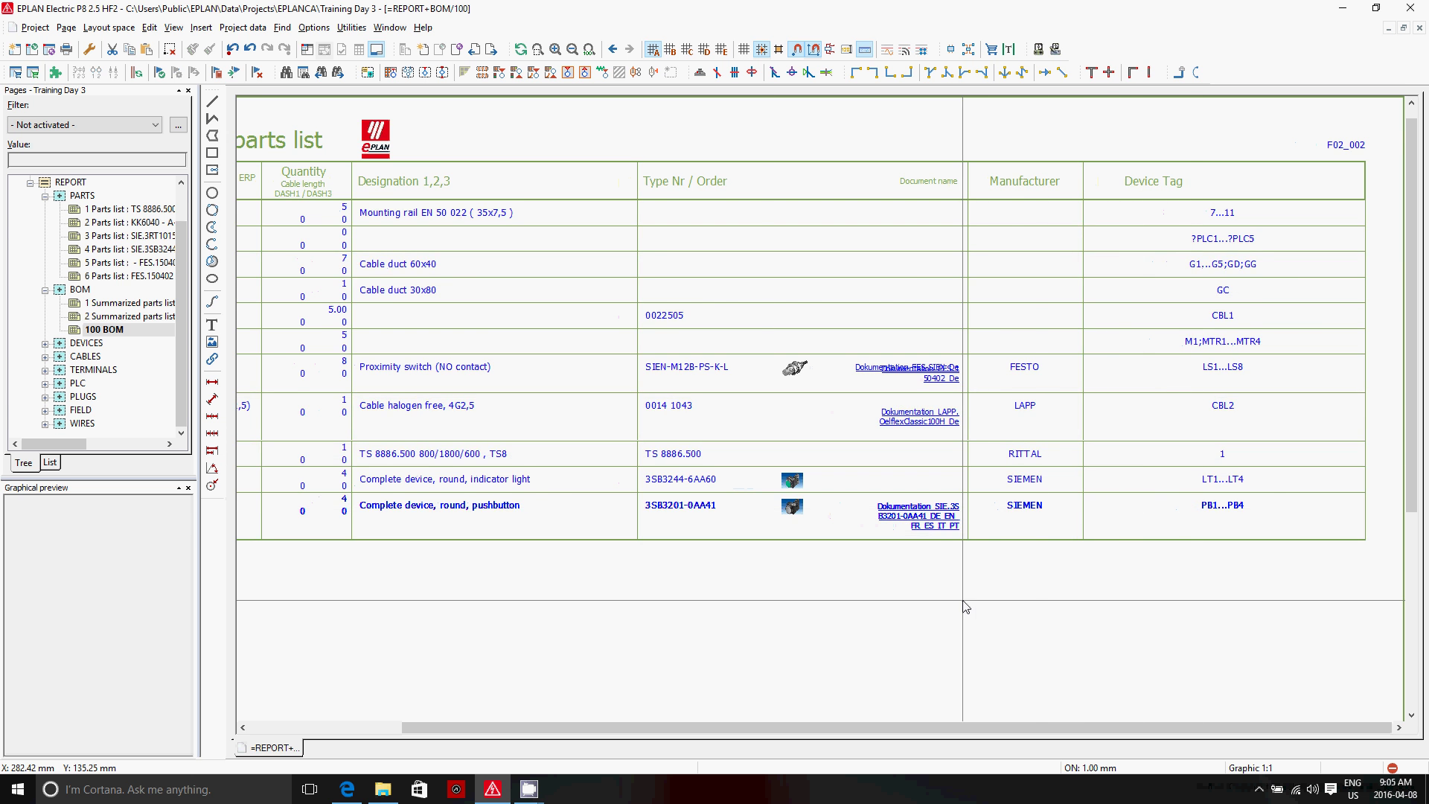
middle_click_drag(963, 606, 1098, 601)
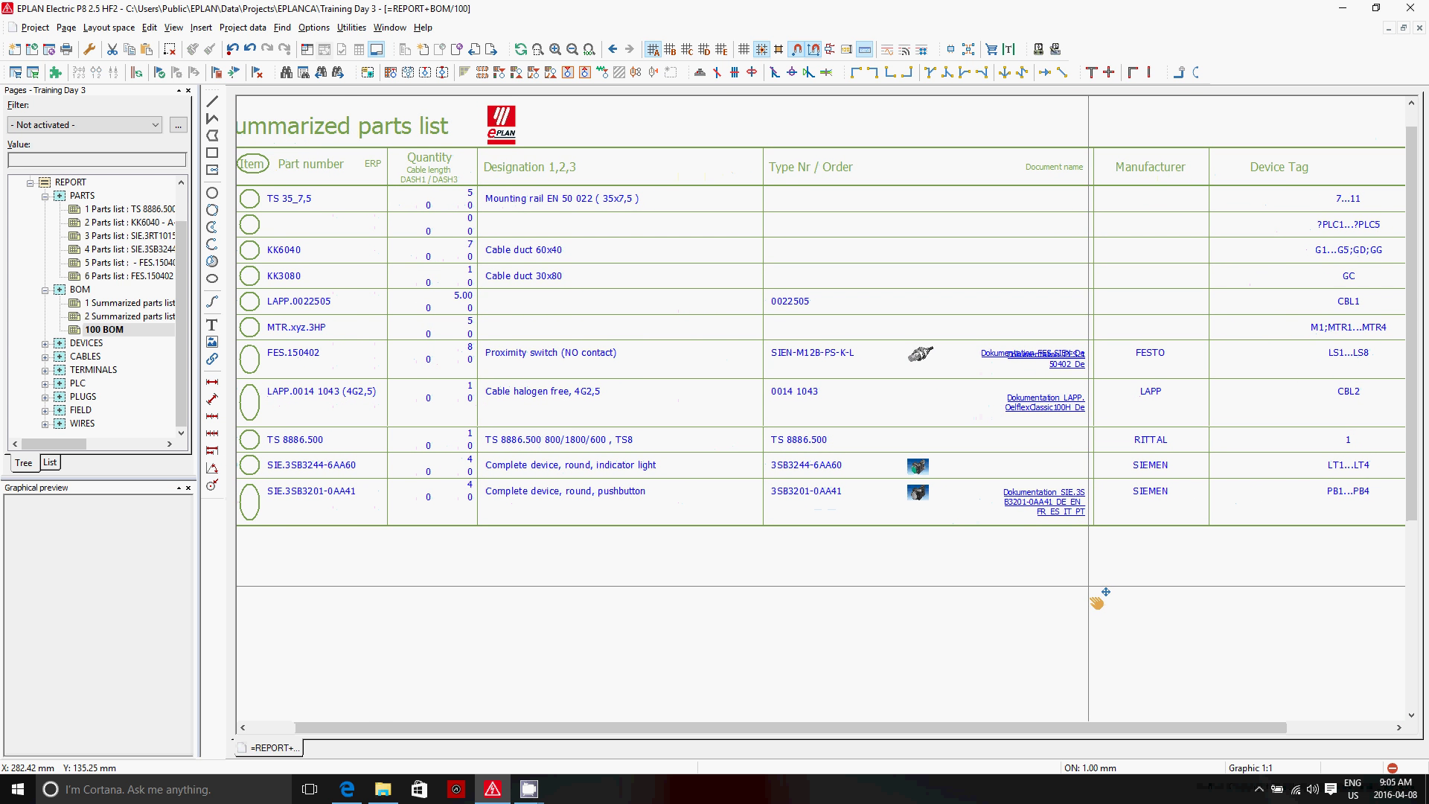
Select Summarized parts list template 2 in the reports window
left_click(352, 27)
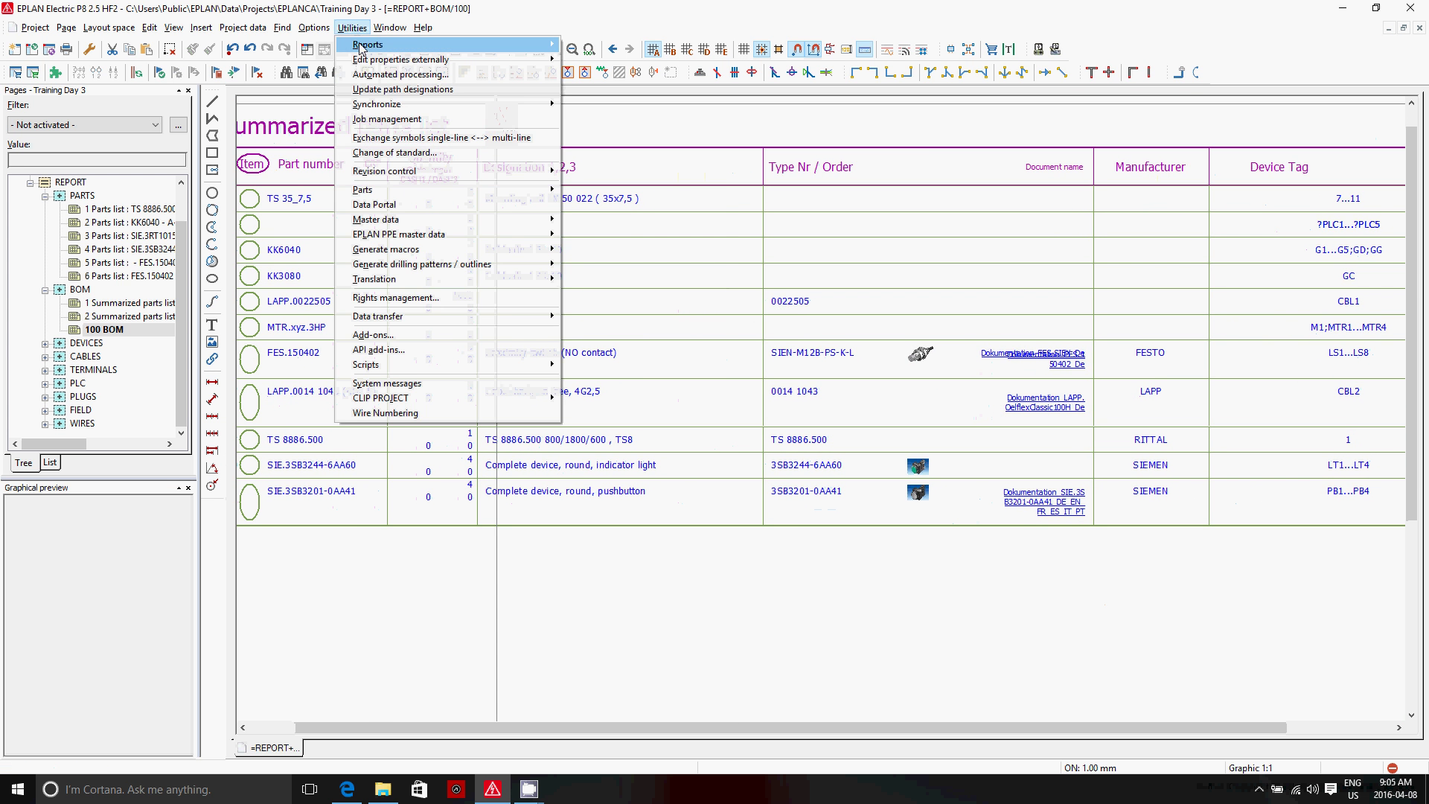
mouse_move(476, 45)
left_click(584, 46)
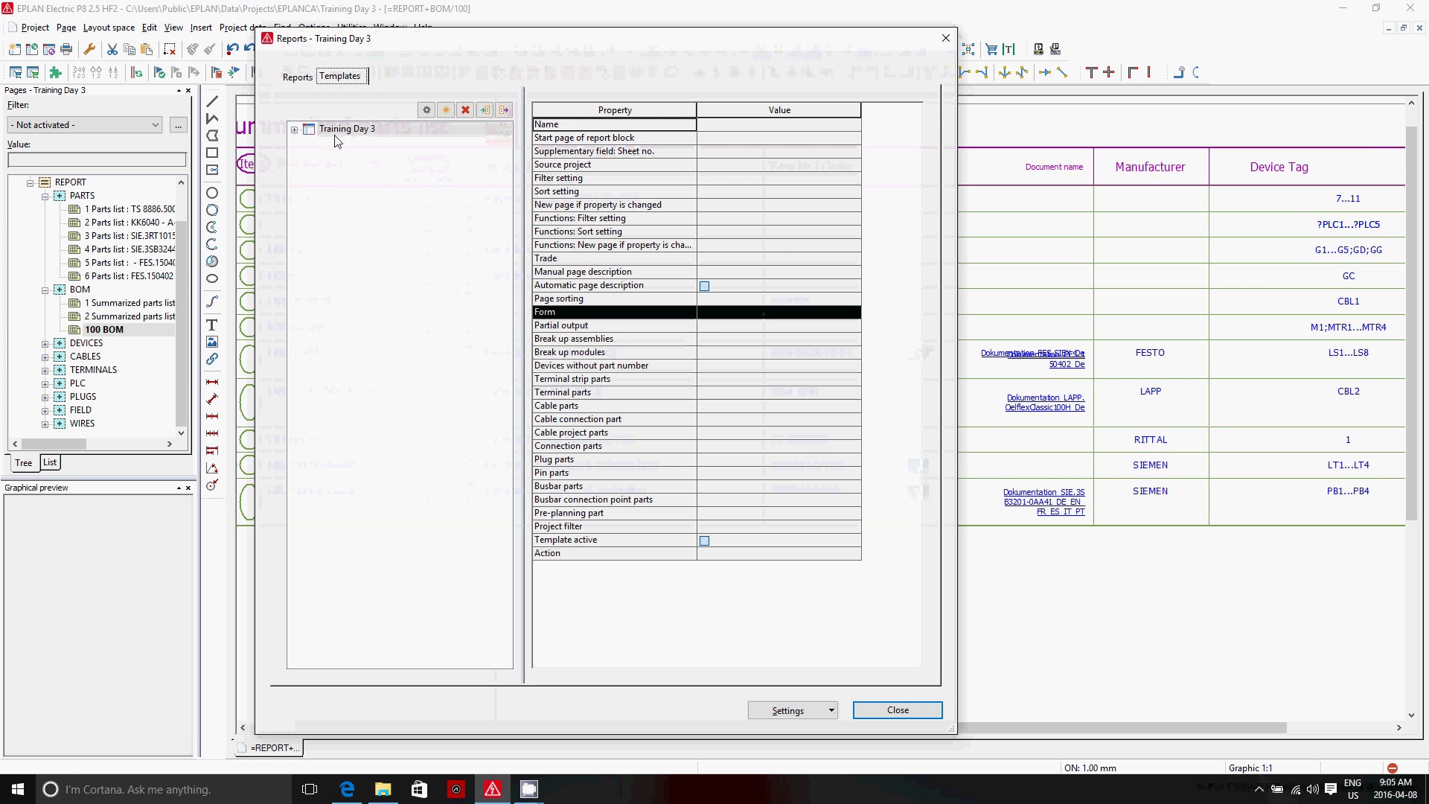
double_click(343, 130)
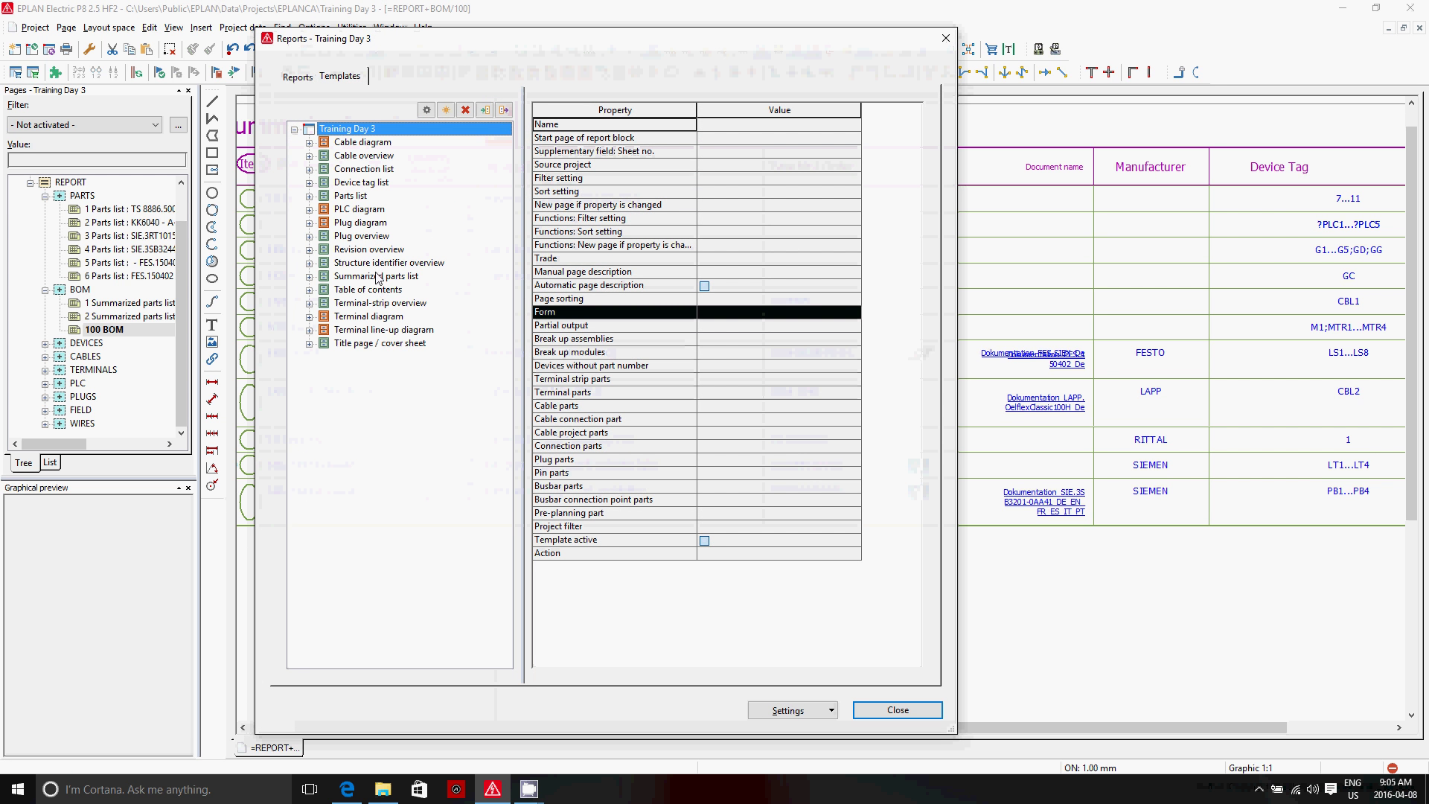
double_click(377, 278)
left_click(353, 290)
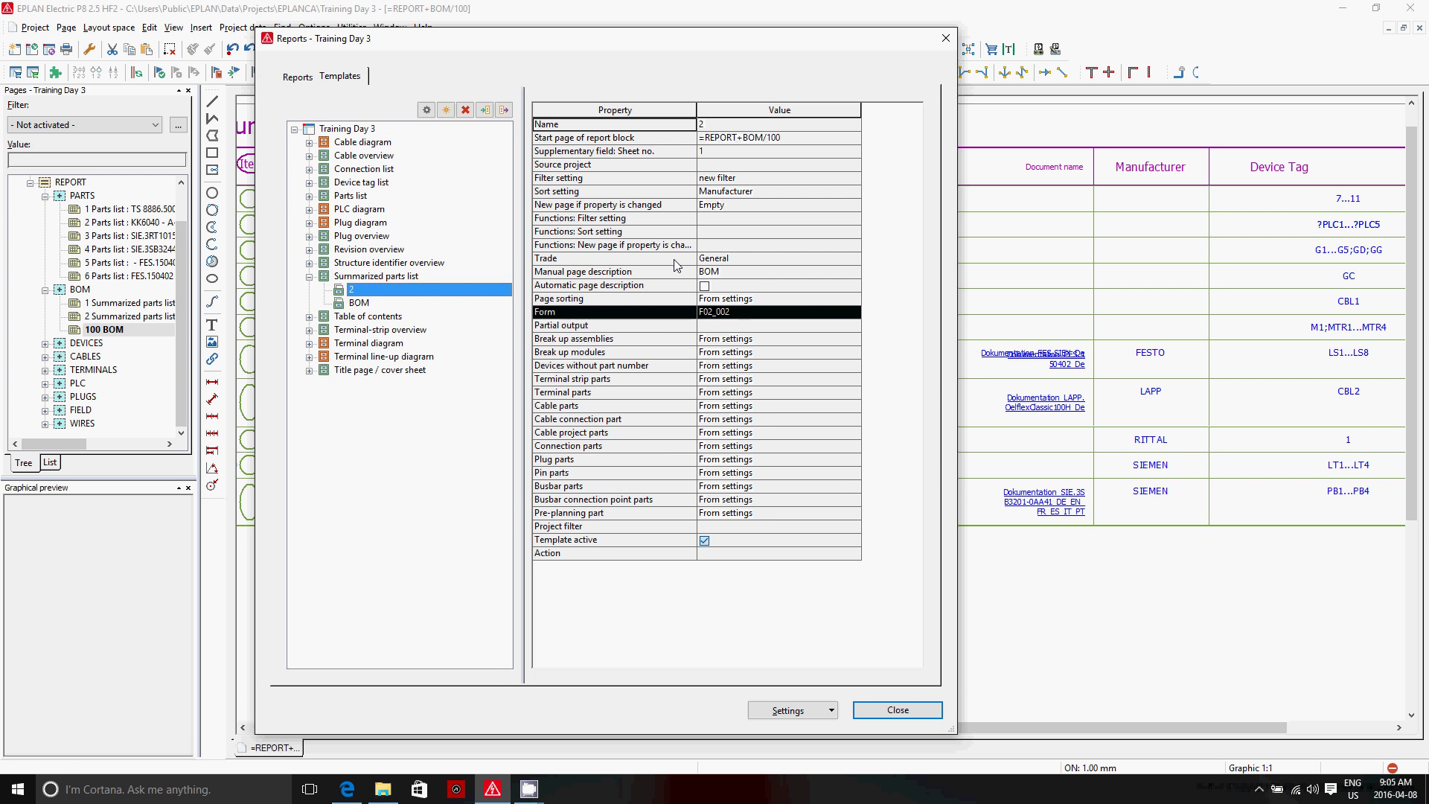
Set its filter scheme to Empty, regenerate, and close the reports window
left_click(857, 179)
left_click(632, 128)
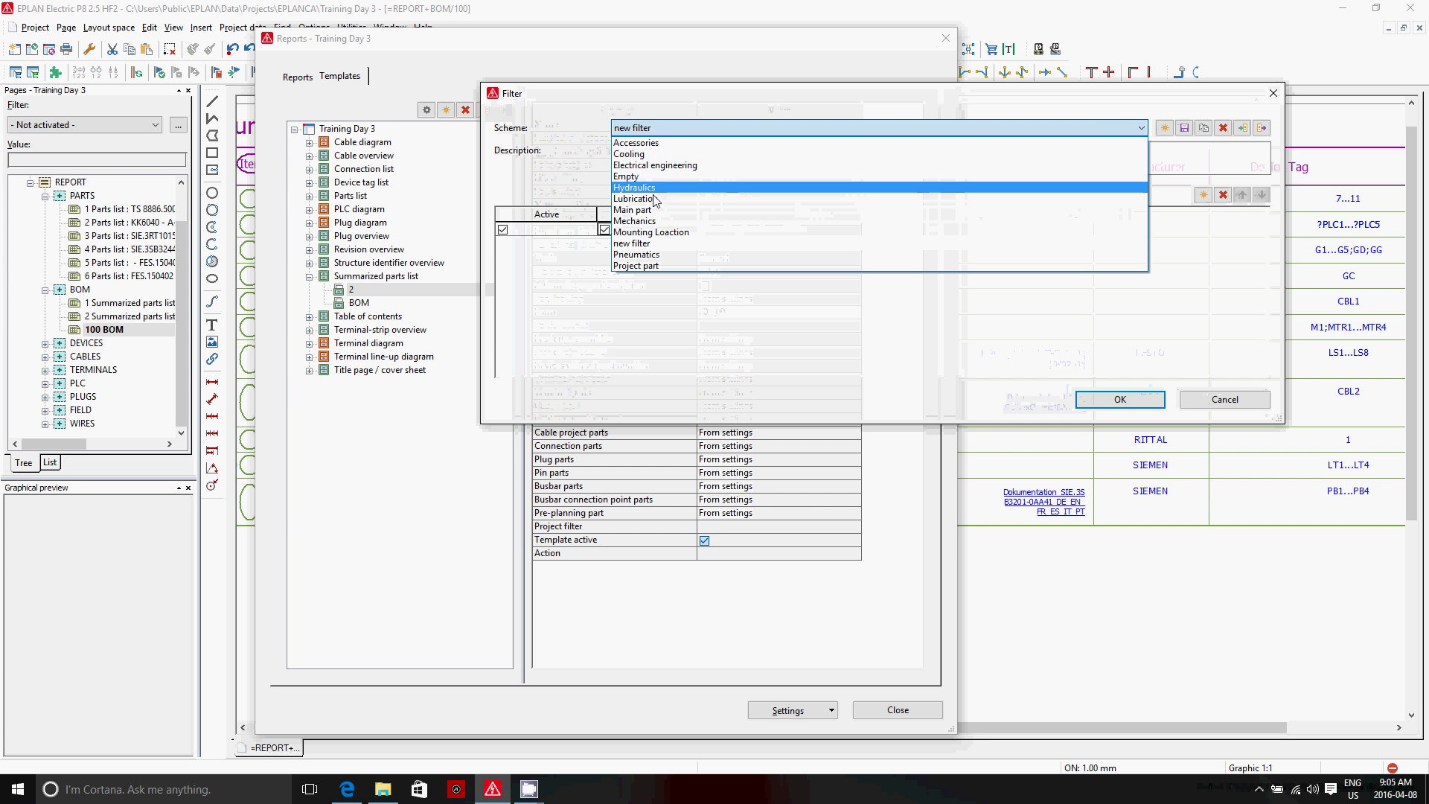
left_click(633, 177)
left_click(1120, 400)
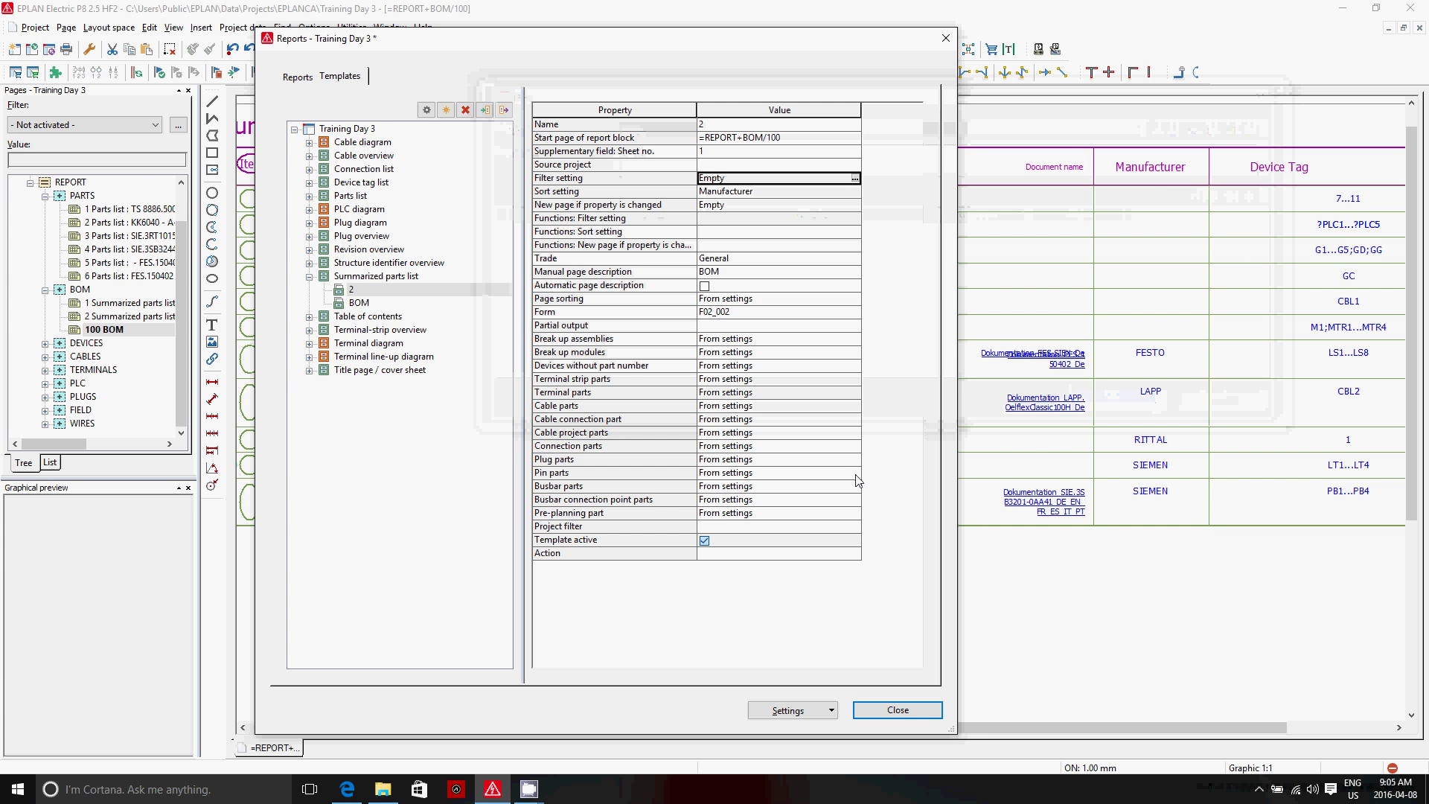
left_click(428, 115)
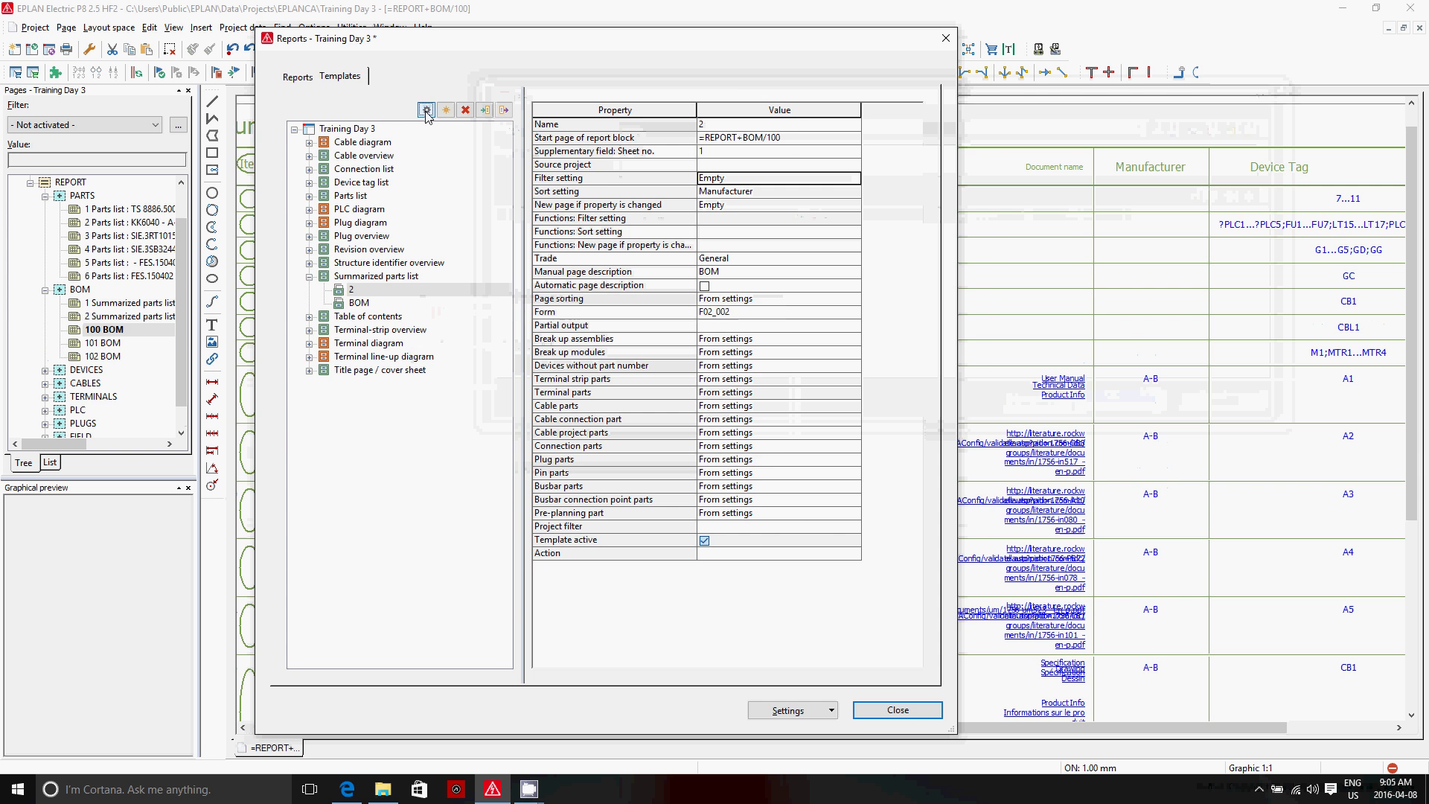
left_click(921, 711)
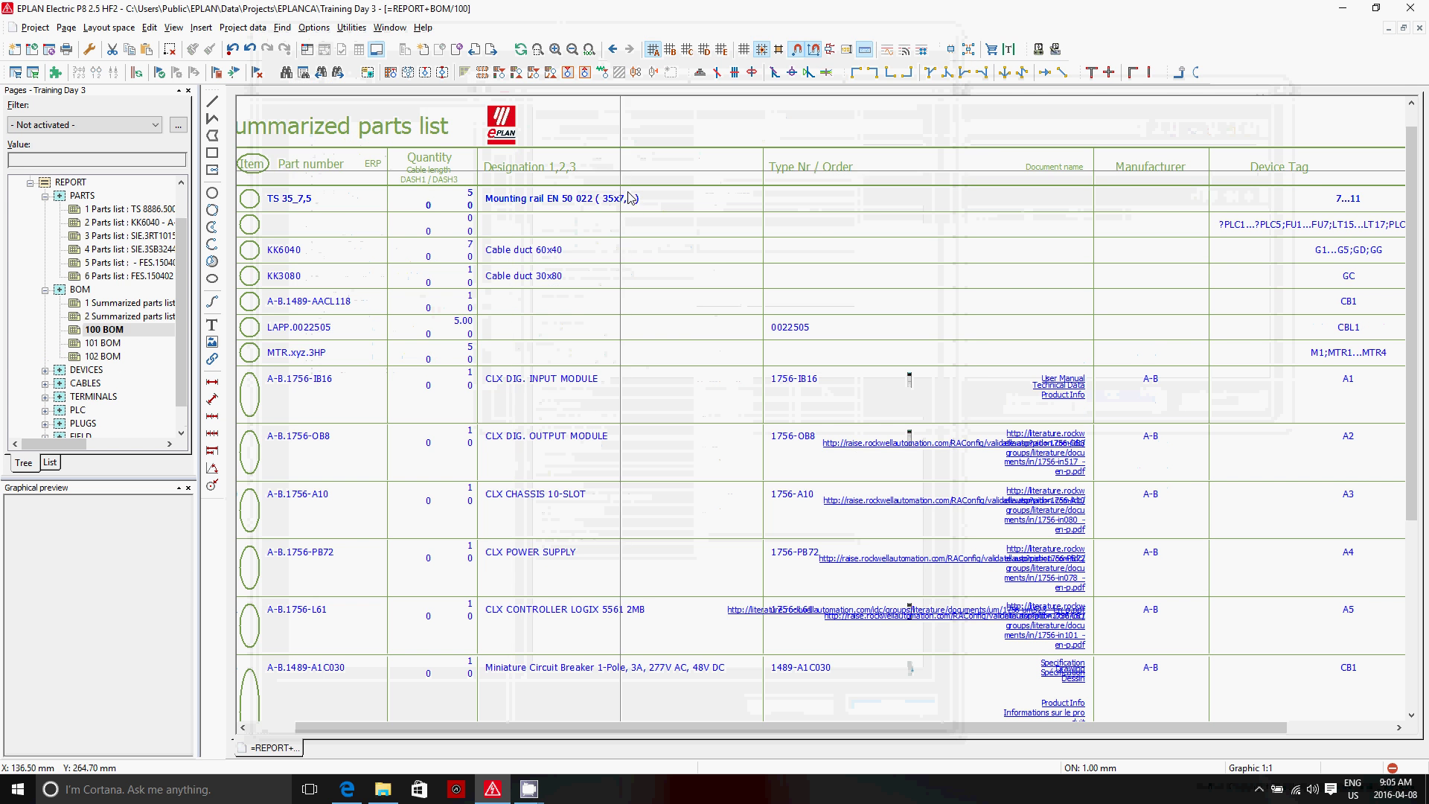